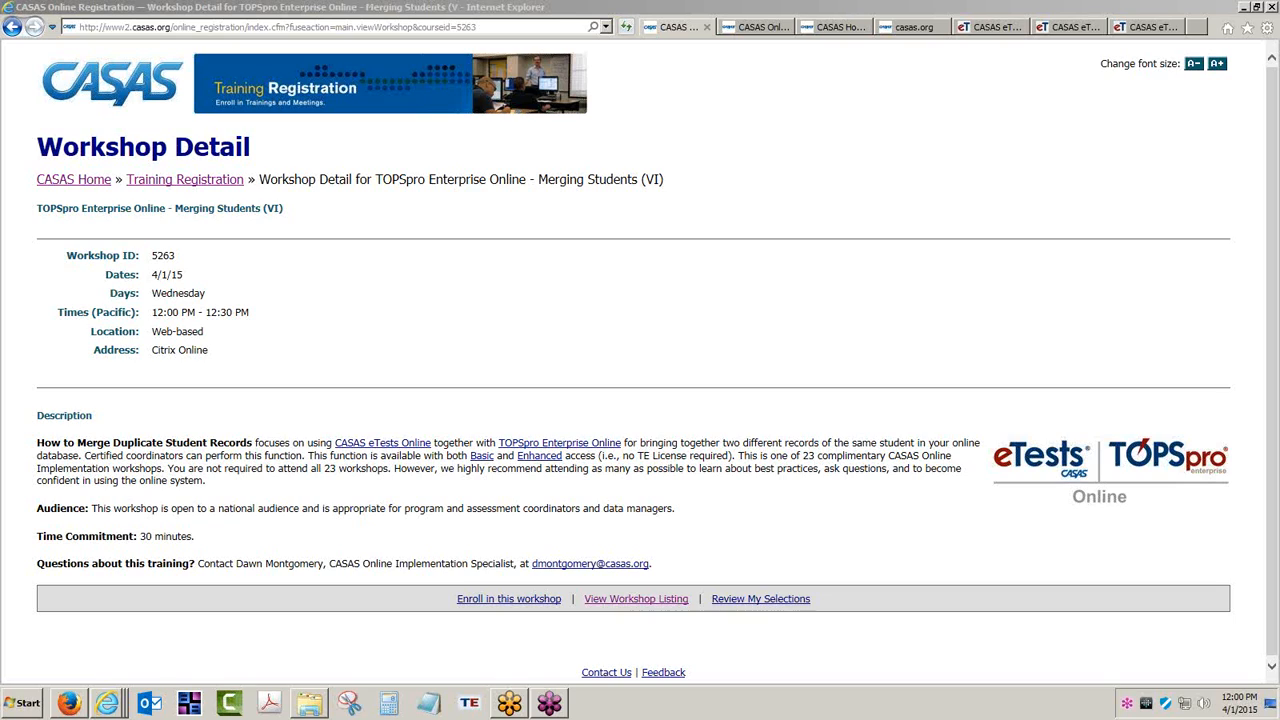
Review the workshop listing, and open the ET Help Documentation page from Training and Support on the CASAS website
click(760, 29)
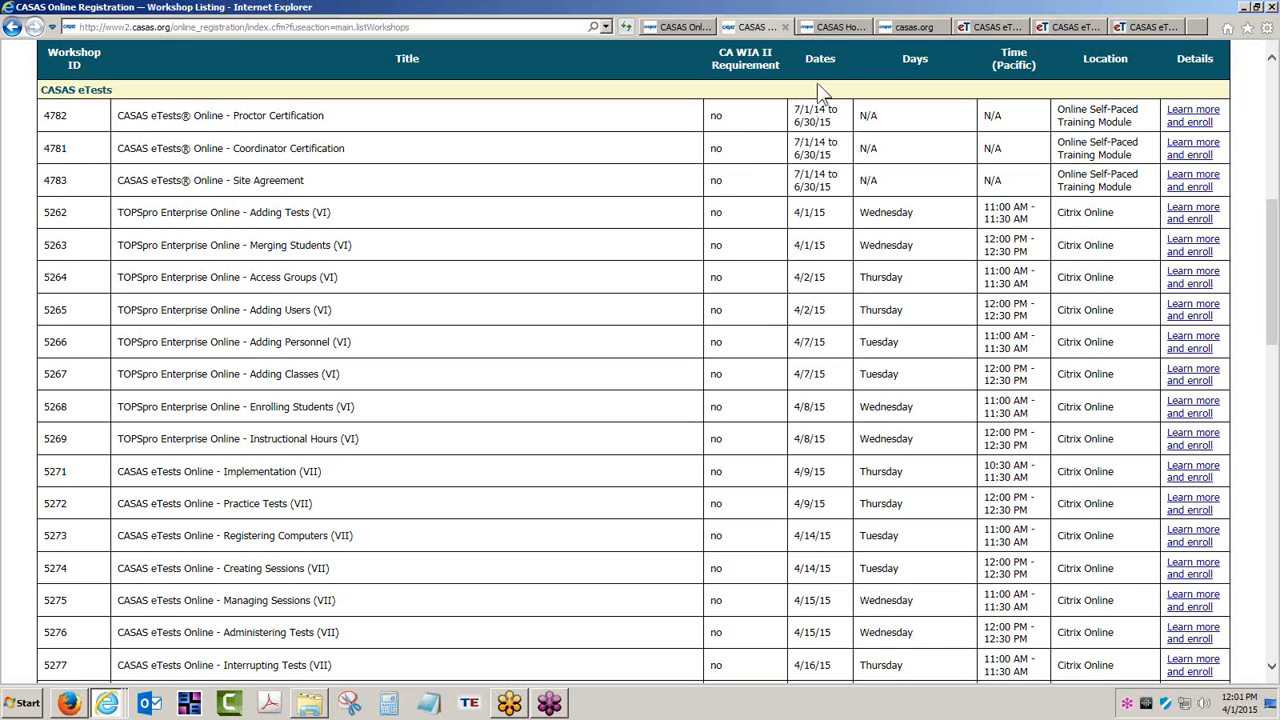
click(830, 27)
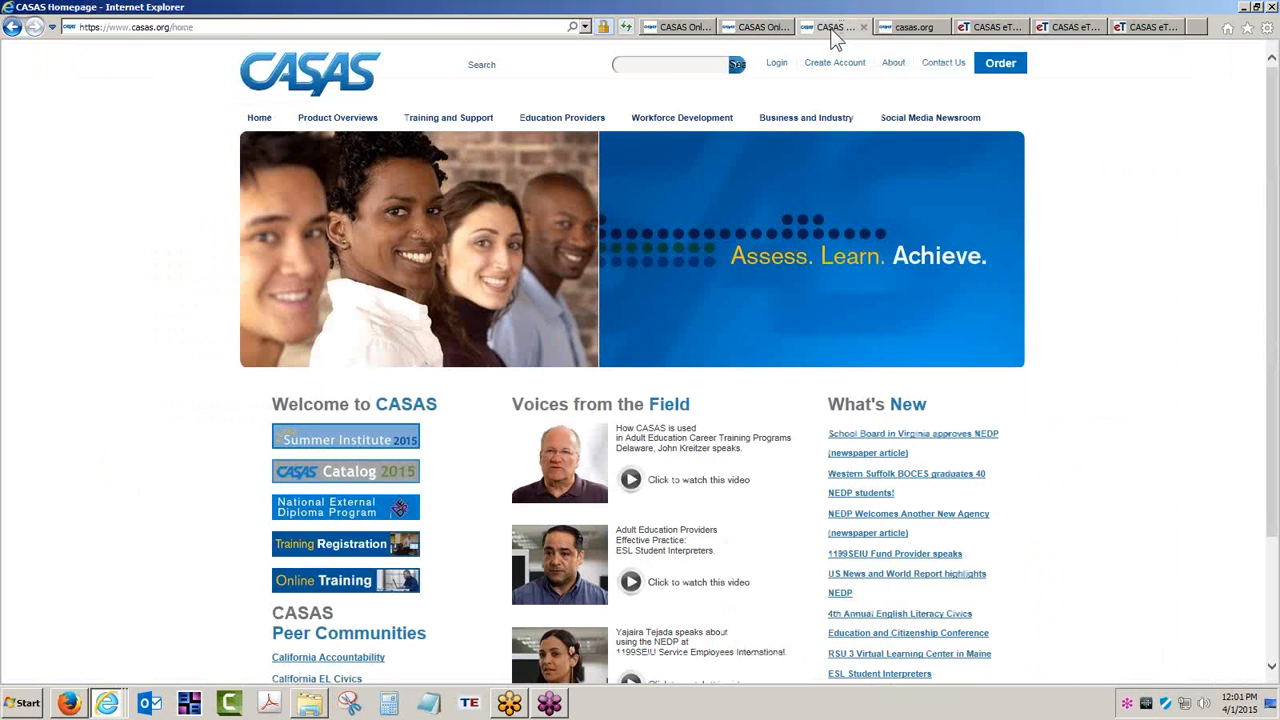
click(448, 119)
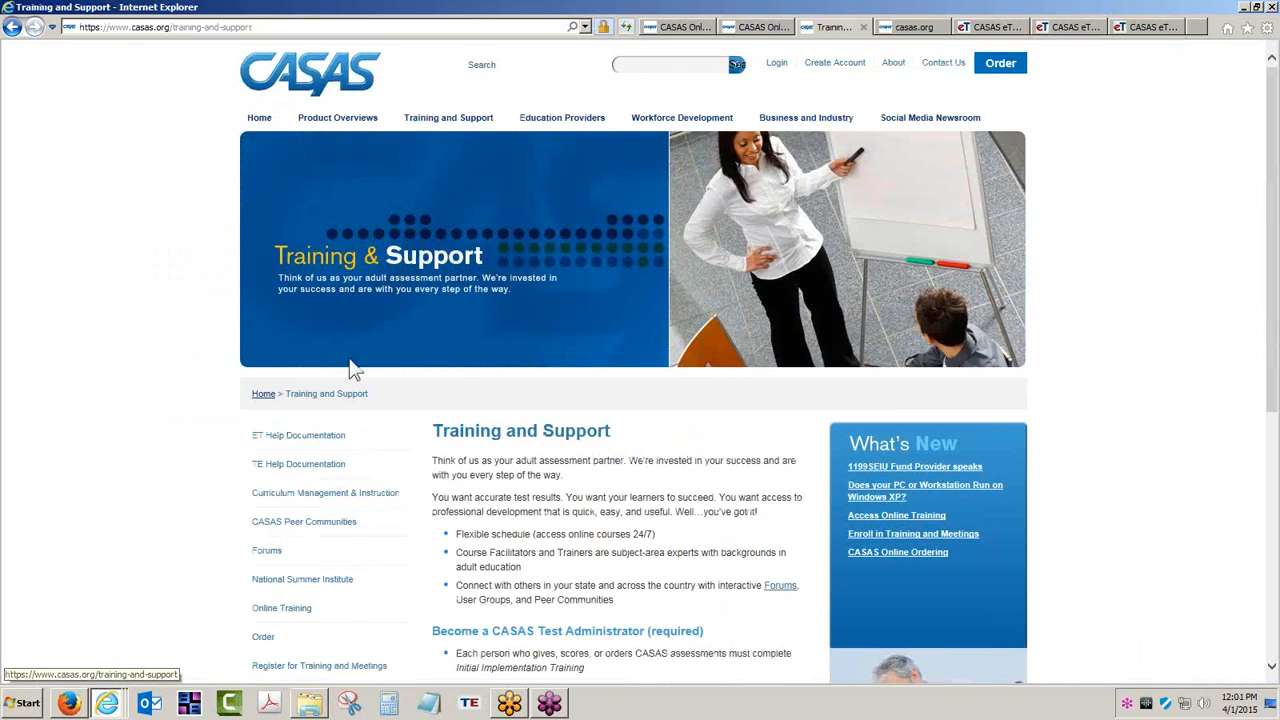
click(290, 435)
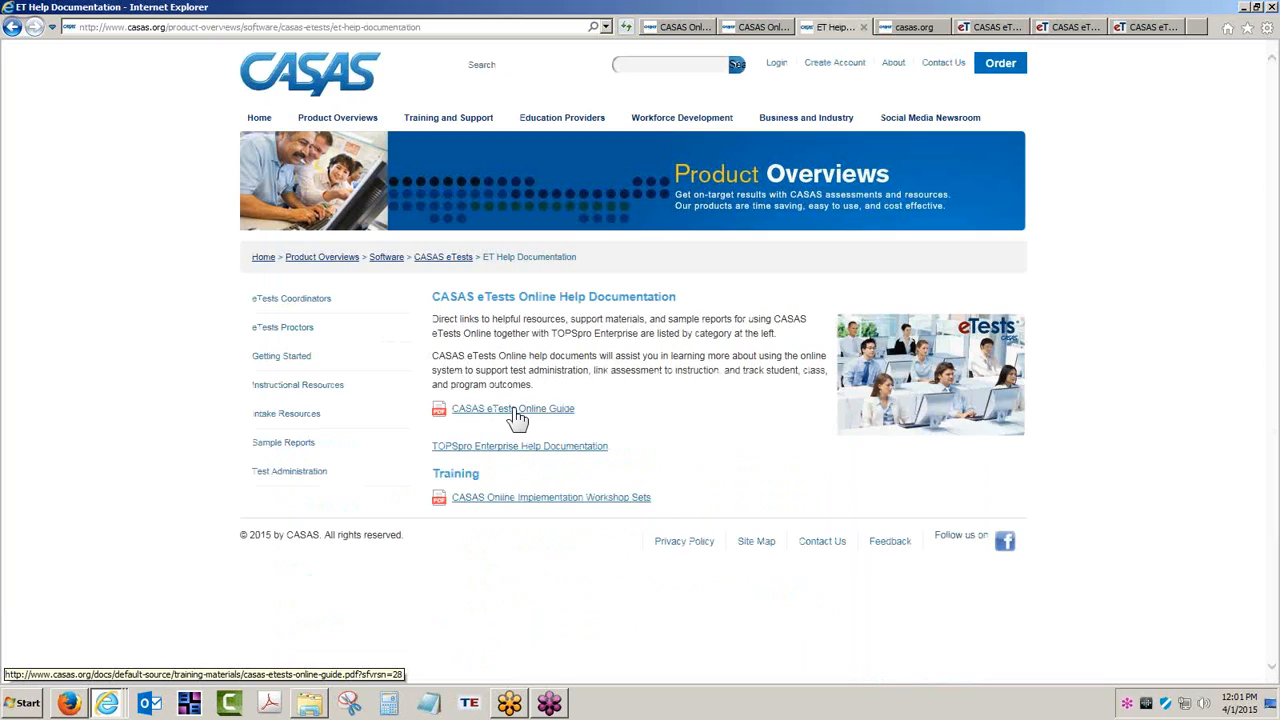
Bring up the eTests Online Guide PDF and enlarge its table of contents at the Data Management chapter
click(925, 30)
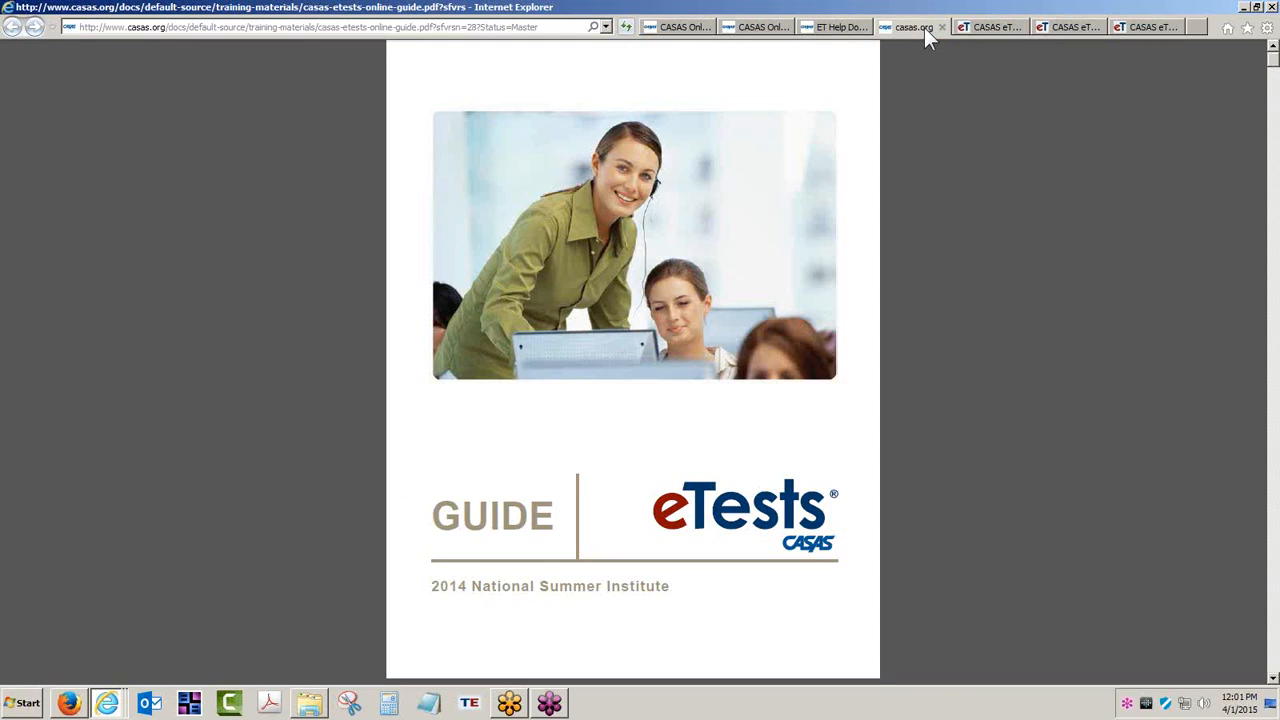
mouse_move(626, 630)
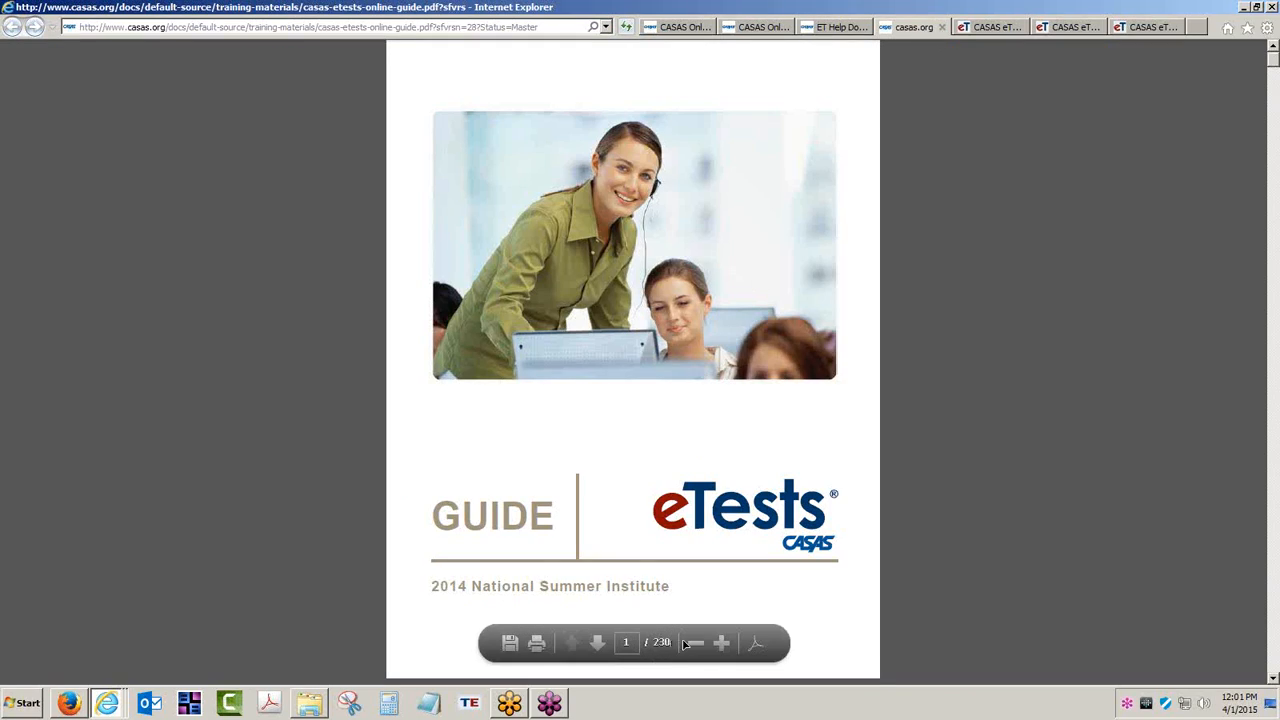
click(597, 643)
click(597, 643)
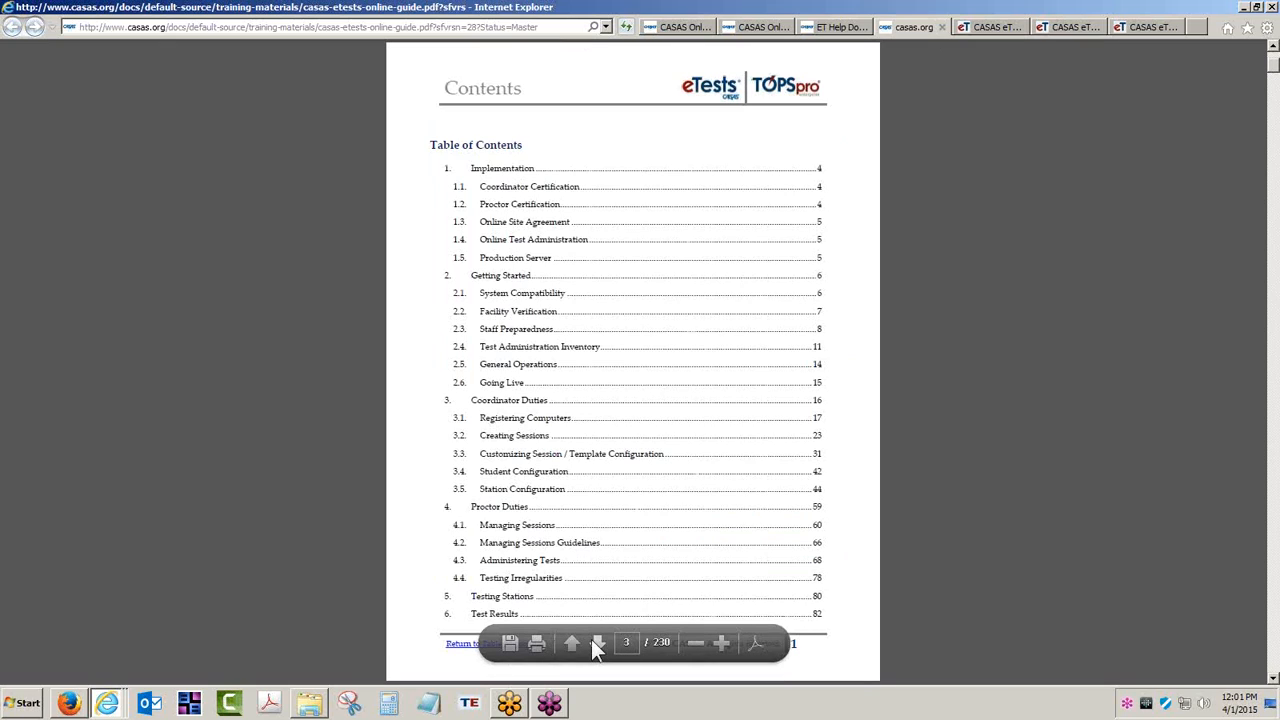
click(597, 643)
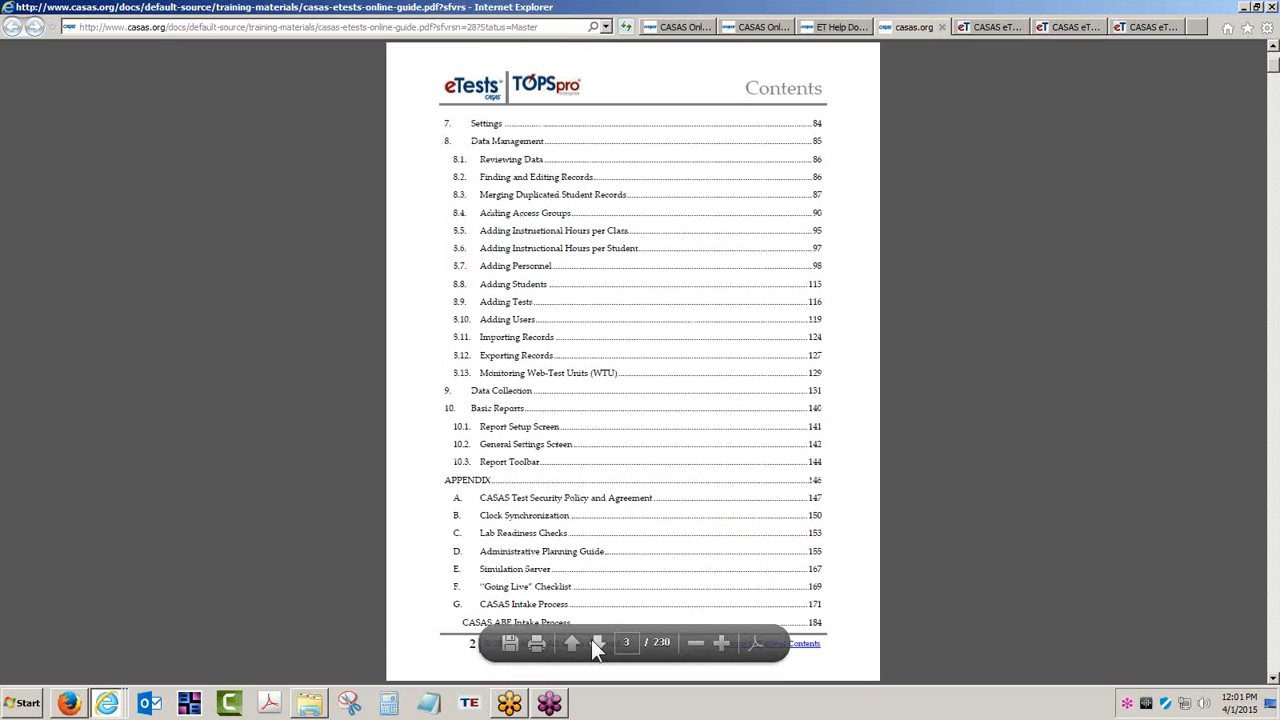
click(720, 642)
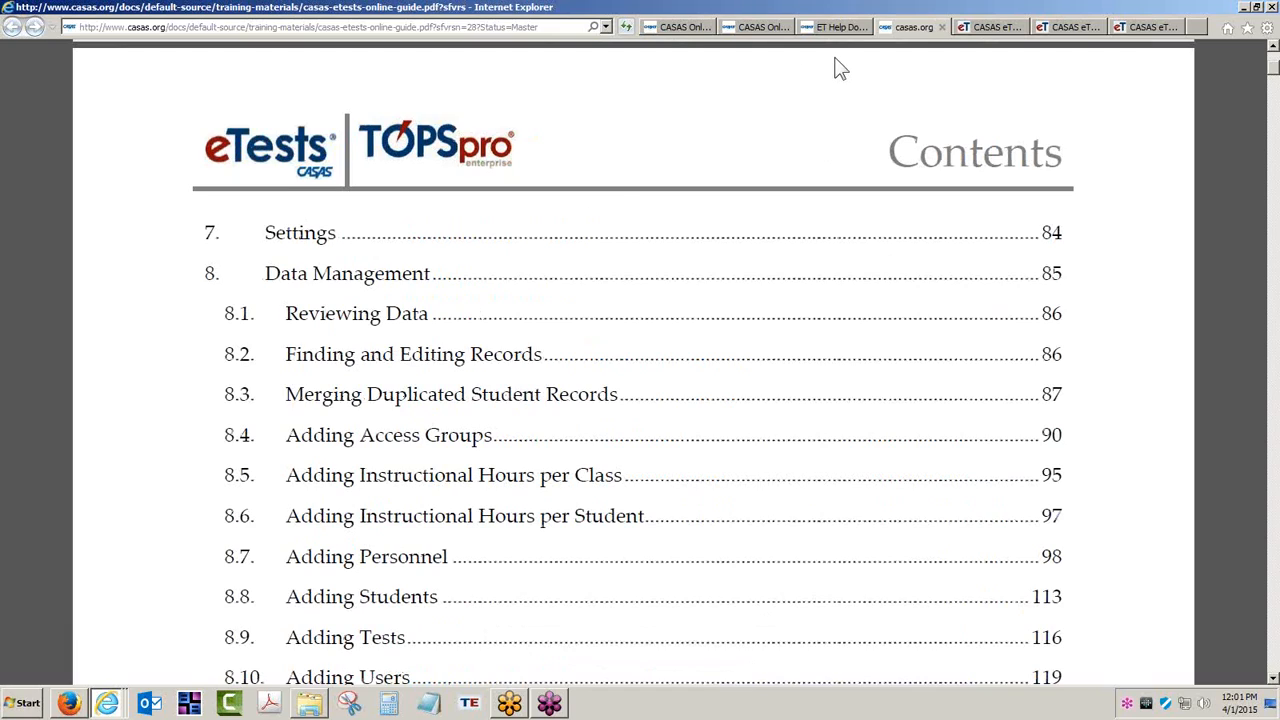
View the eTests Online start page and the TOPSpro Enterprise client shortcut on the desktop, returning to the browser
click(992, 30)
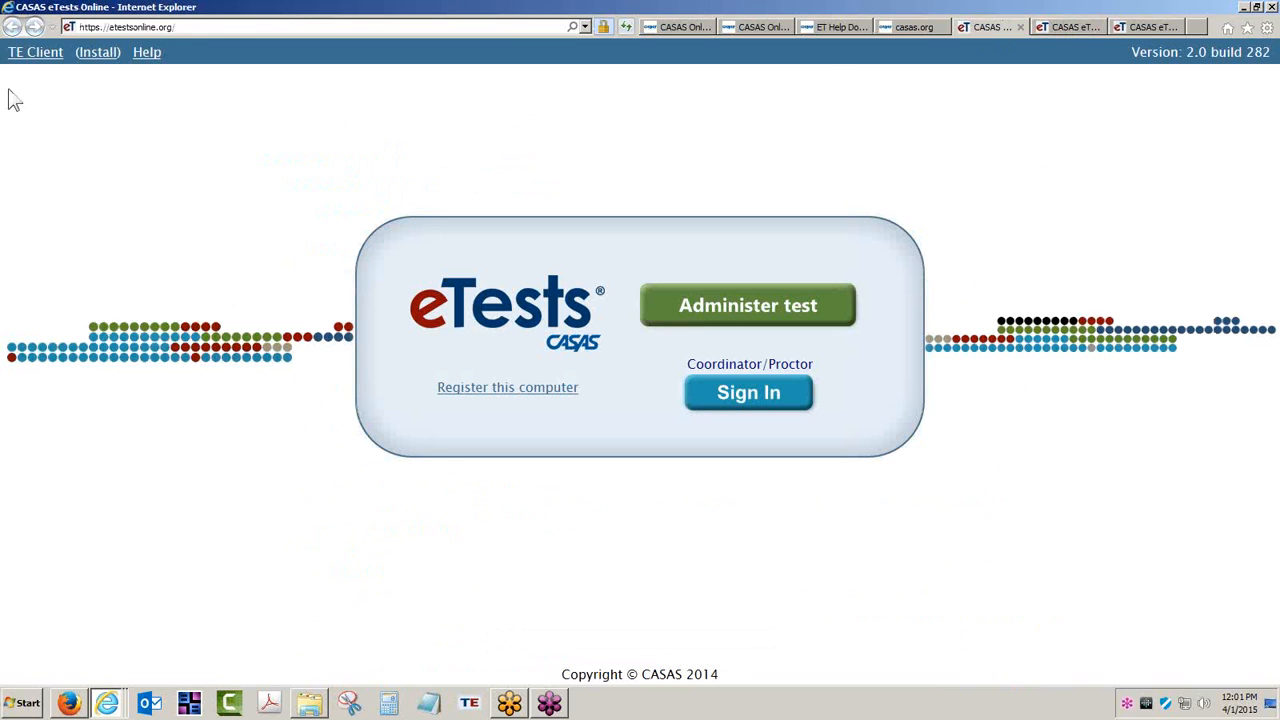
click(184, 27)
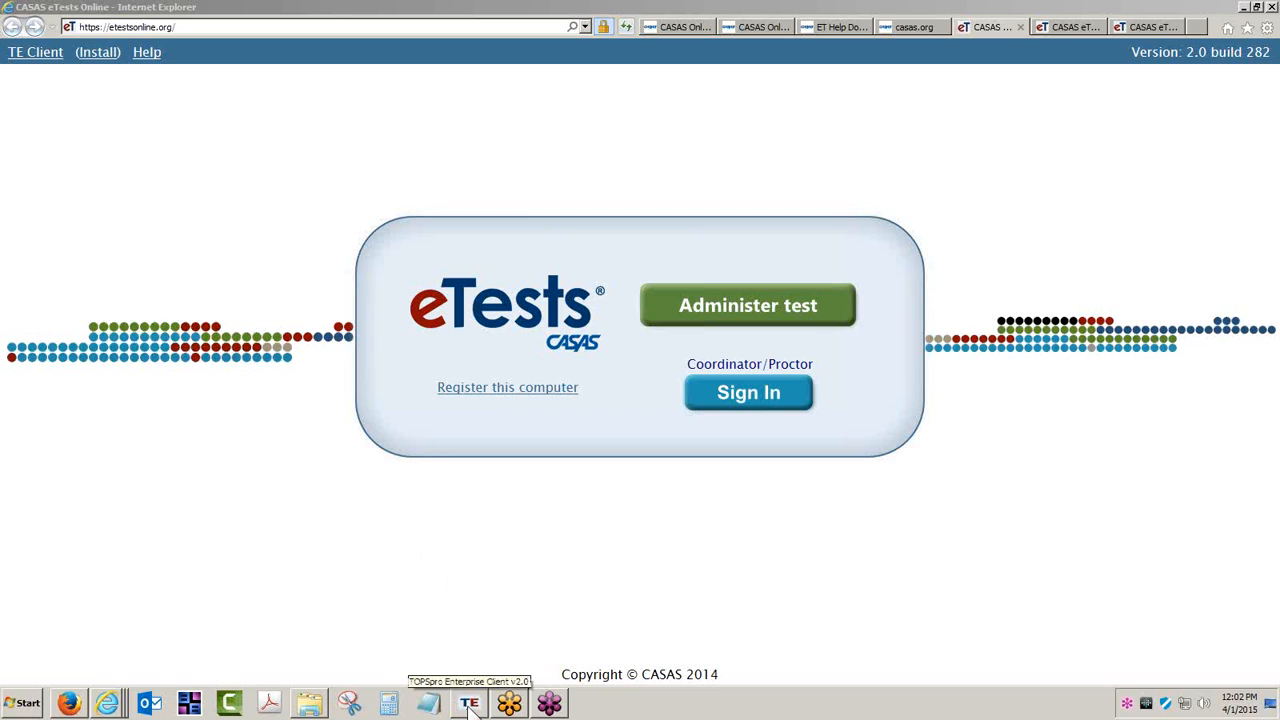
click(1270, 710)
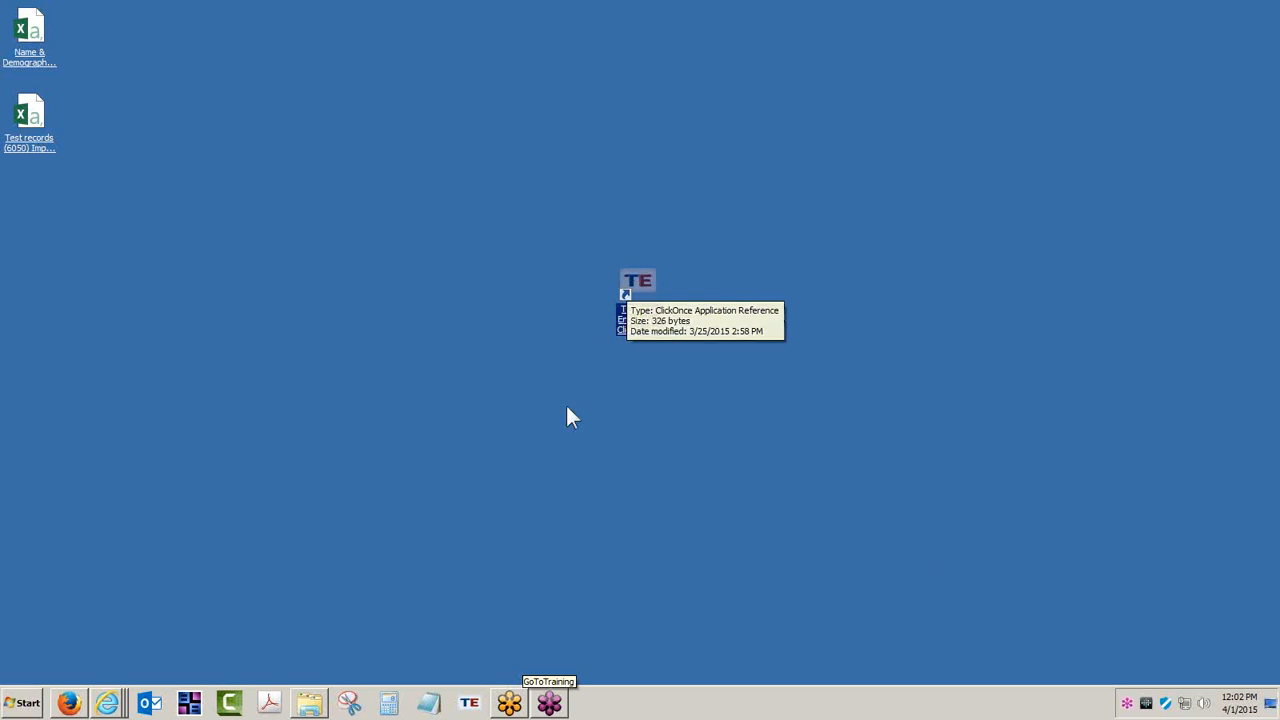
right_click(112, 706)
click(173, 625)
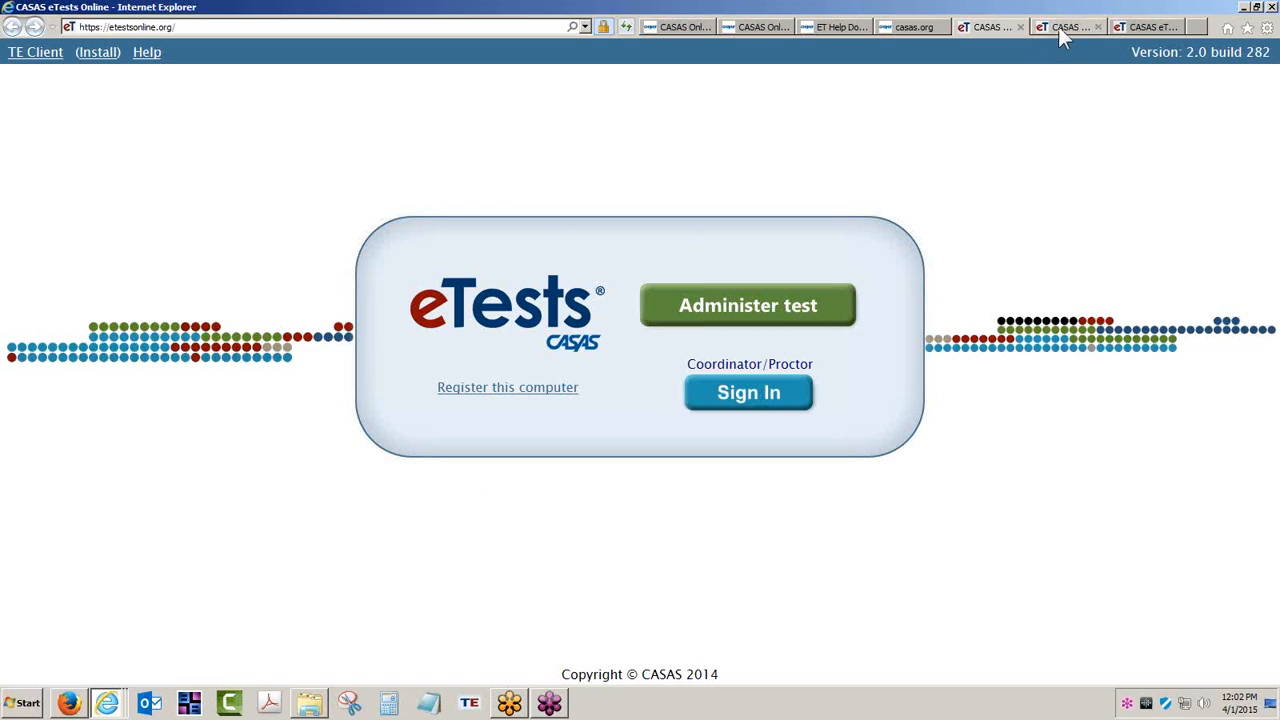
Go to the start page of the Rolling Hills simulation server and highlight RHAS in its heading
click(1058, 26)
click(261, 28)
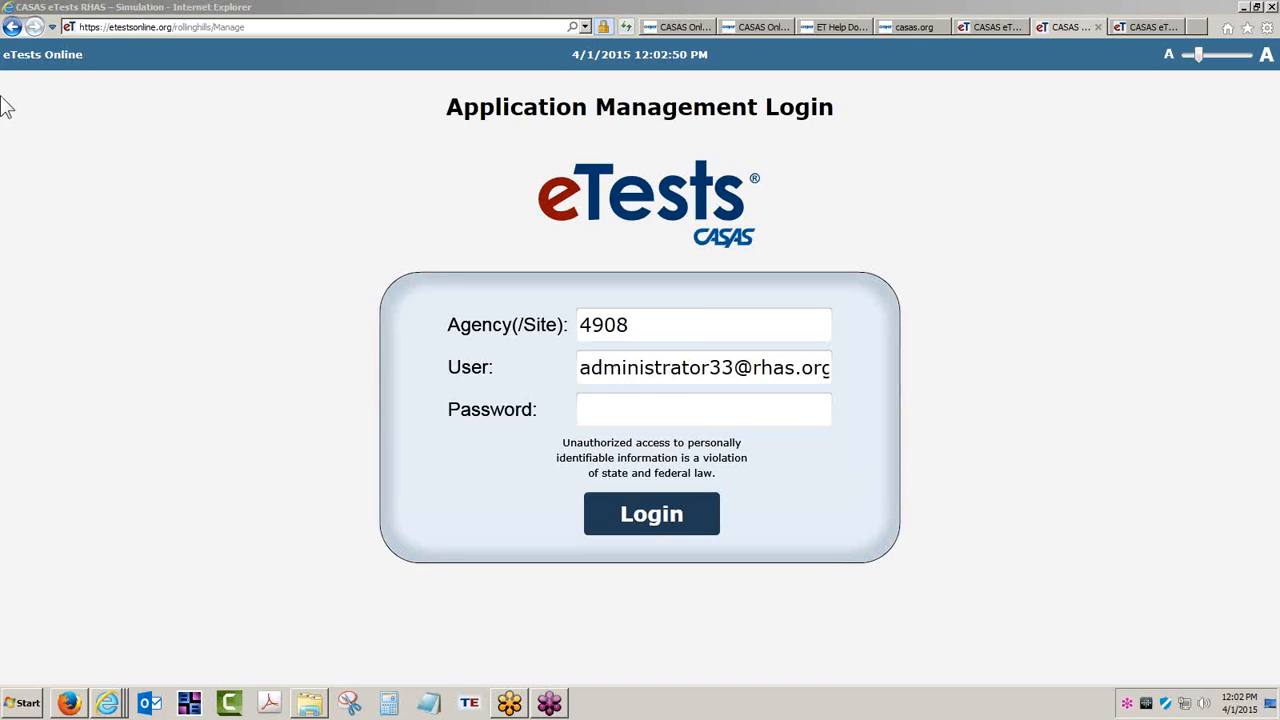
click(12, 27)
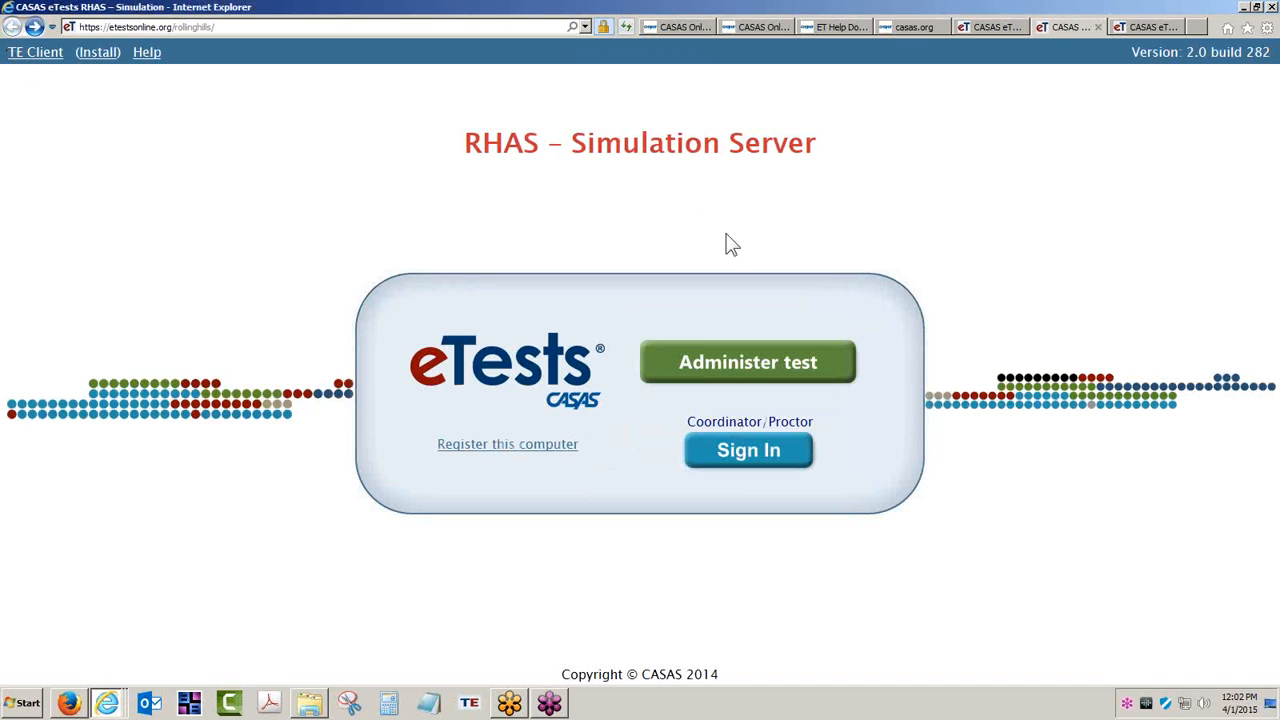
drag(471, 142, 540, 148)
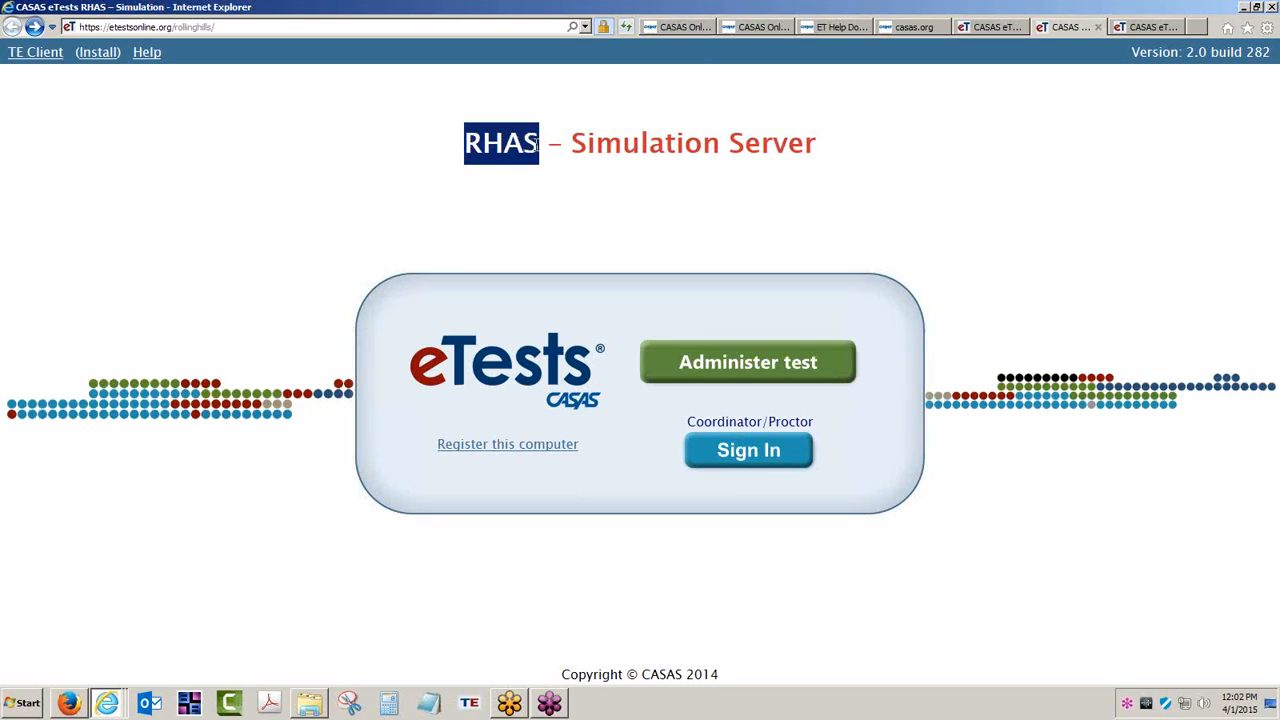
click(661, 222)
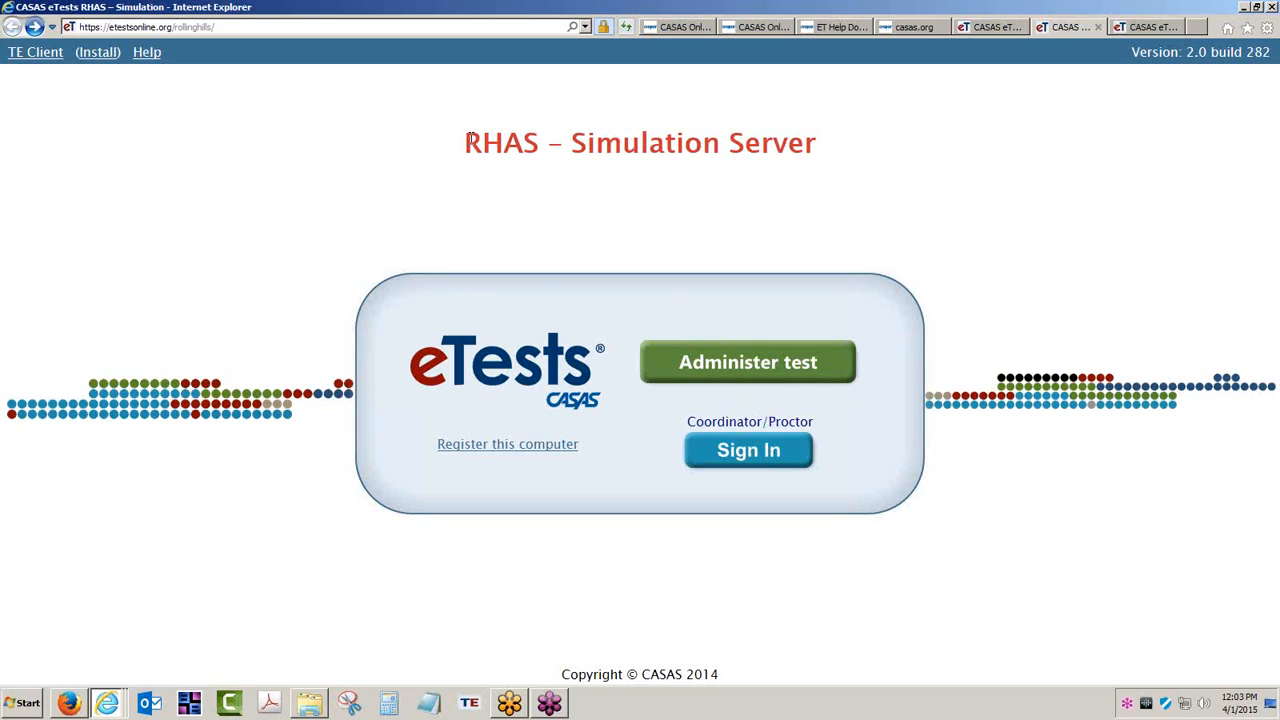
drag(465, 135, 540, 146)
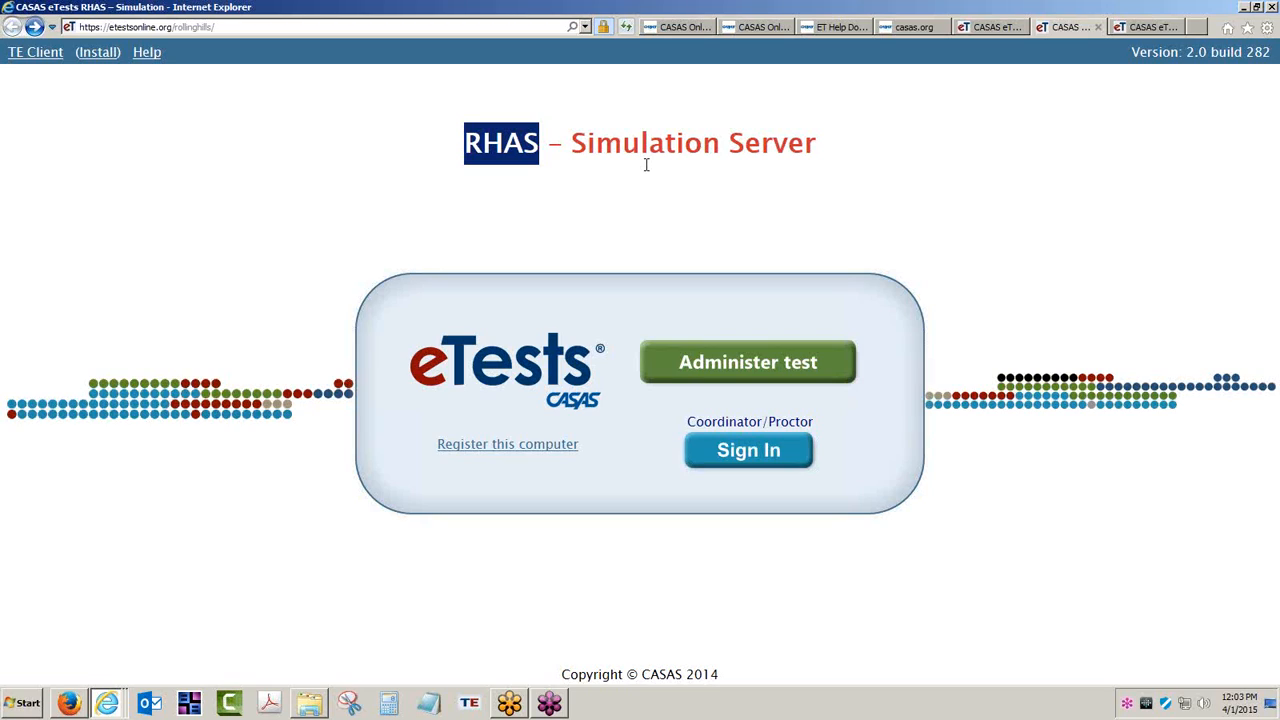
click(620, 219)
Jump to the Data Management chapter of the eTests guide PDF and enlarge the Student ID relationship diagram
mouse_move(72, 706)
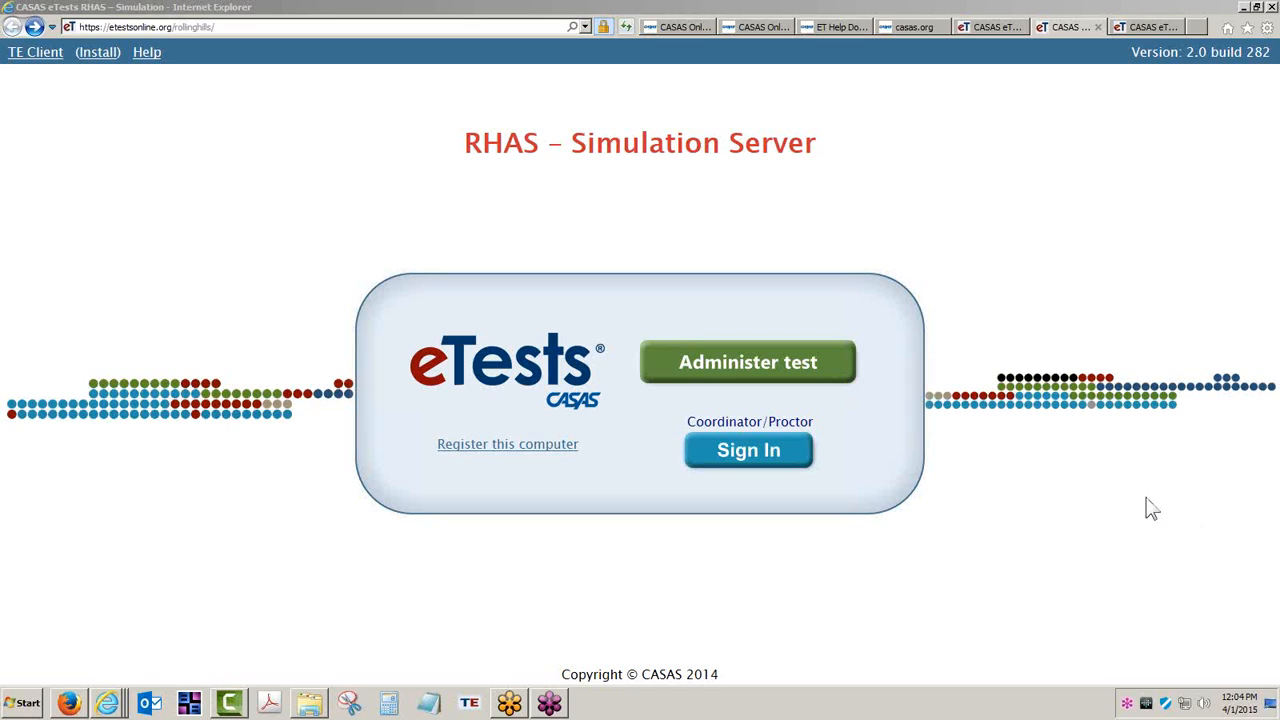
click(898, 33)
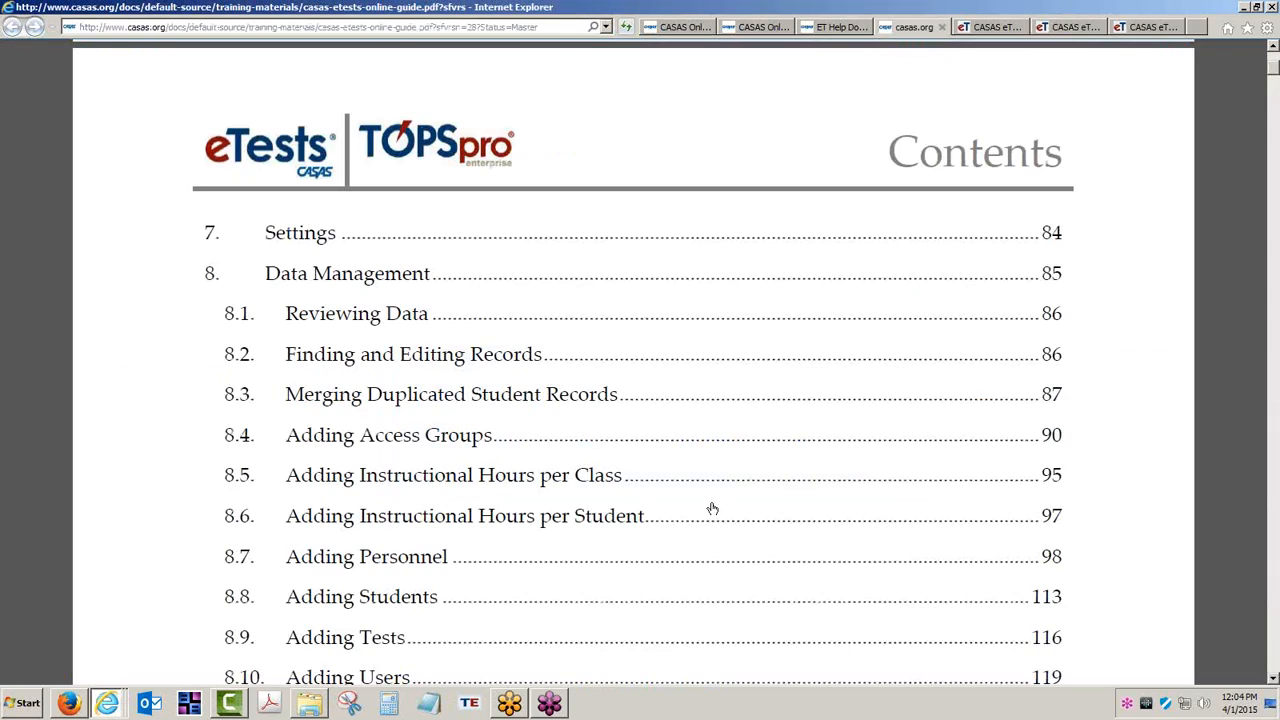
click(355, 274)
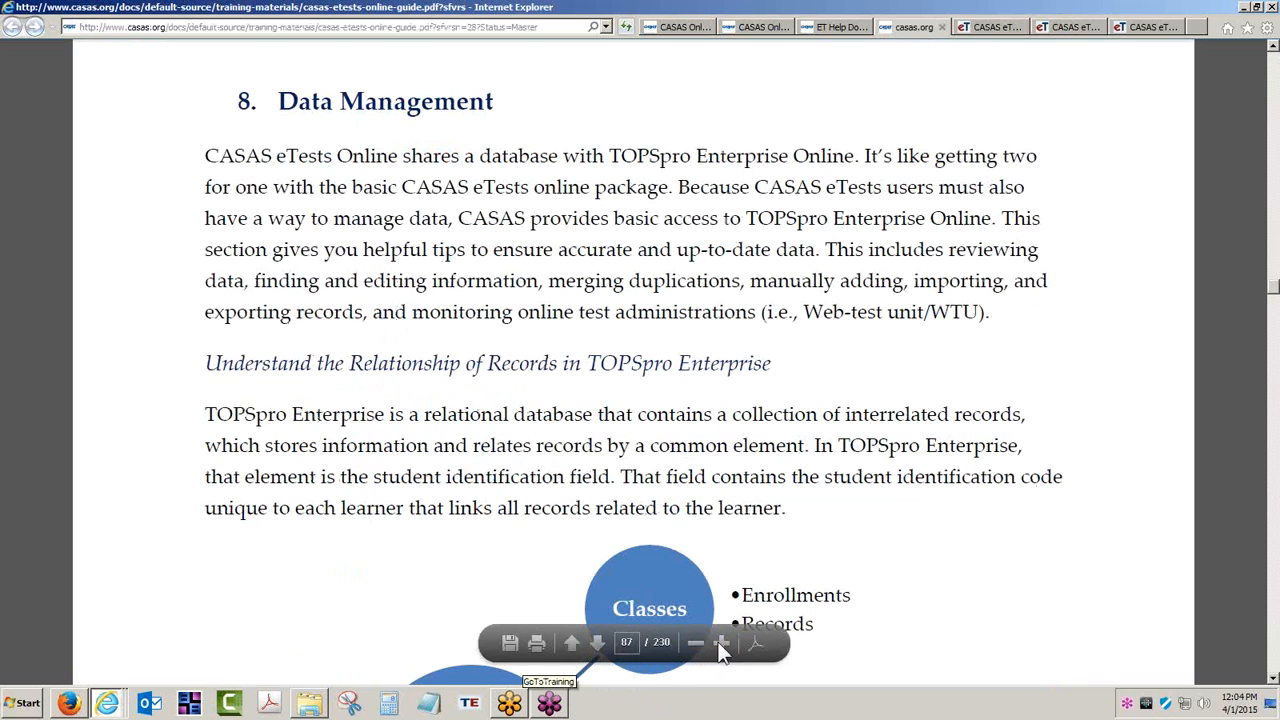
click(718, 641)
click(718, 641)
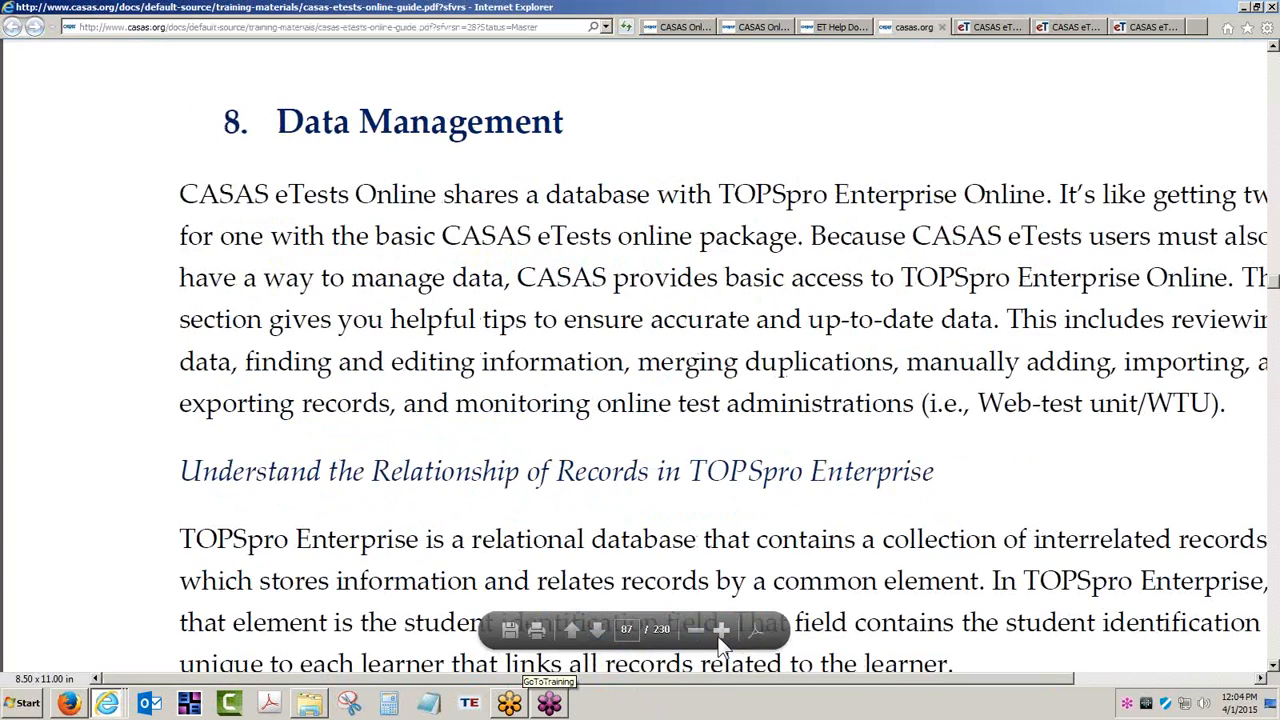
scroll(719, 638, down, 10)
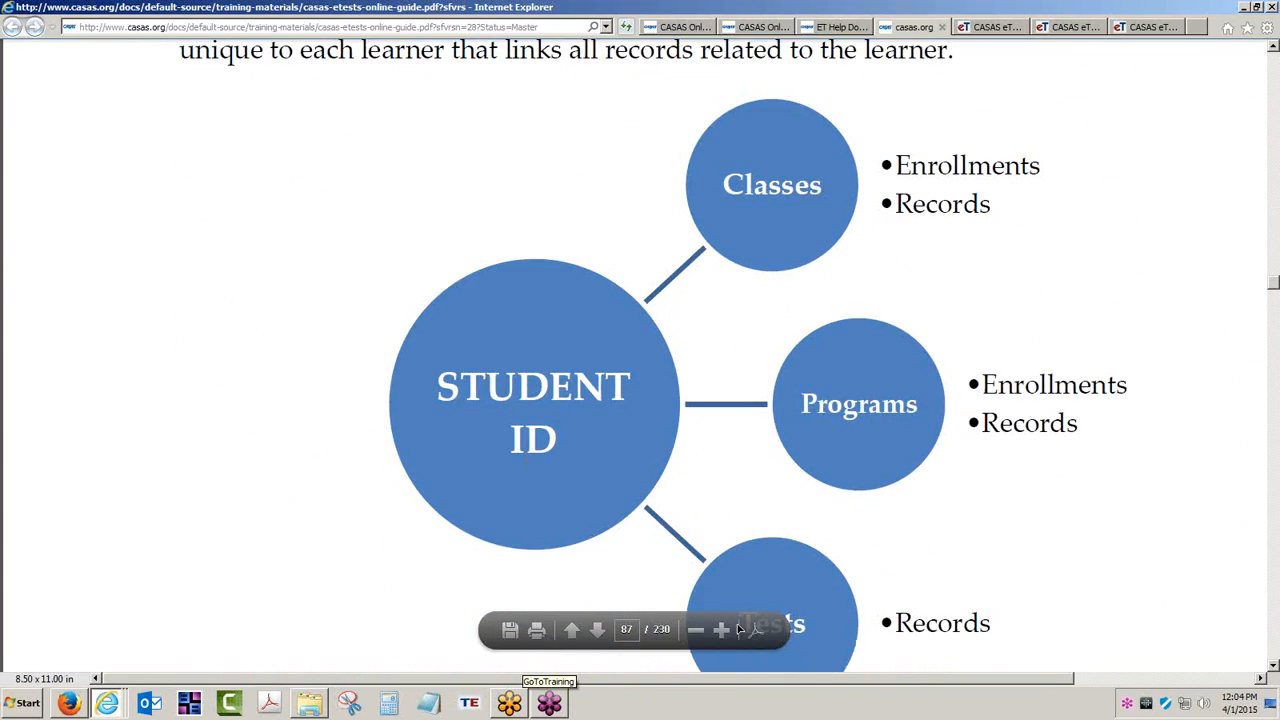
click(720, 629)
click(696, 634)
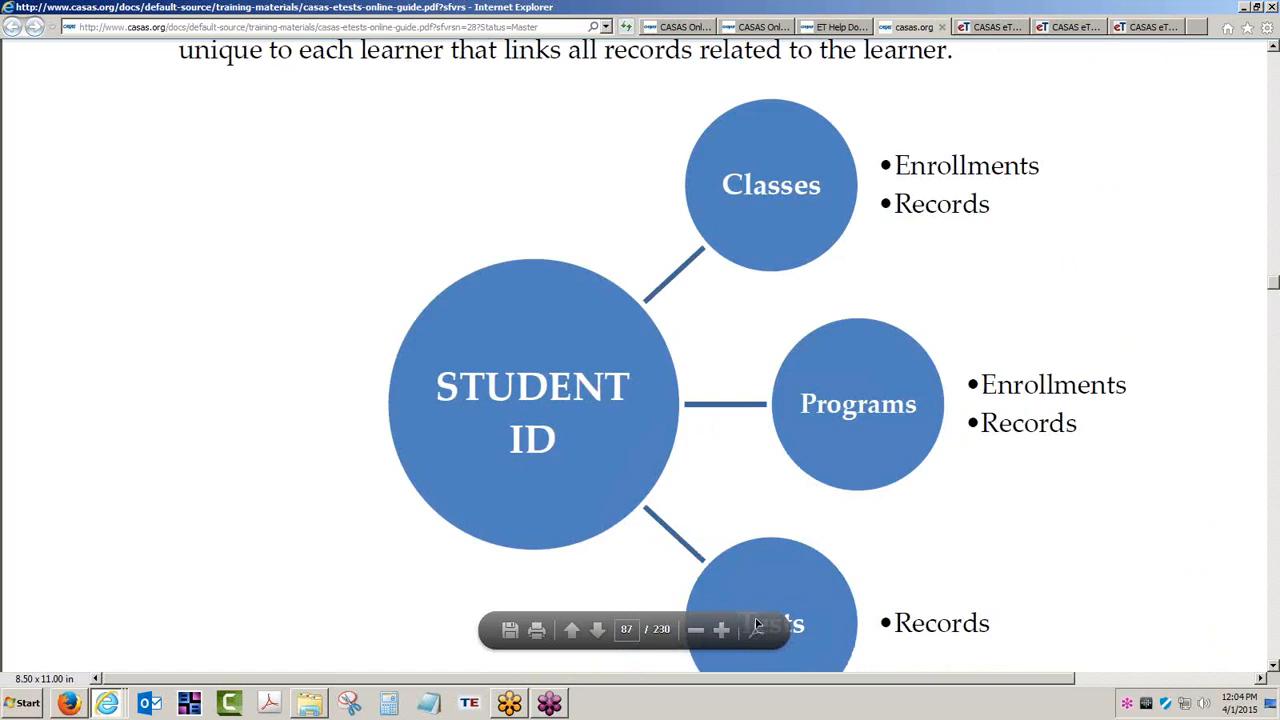
drag(895, 685, 986, 680)
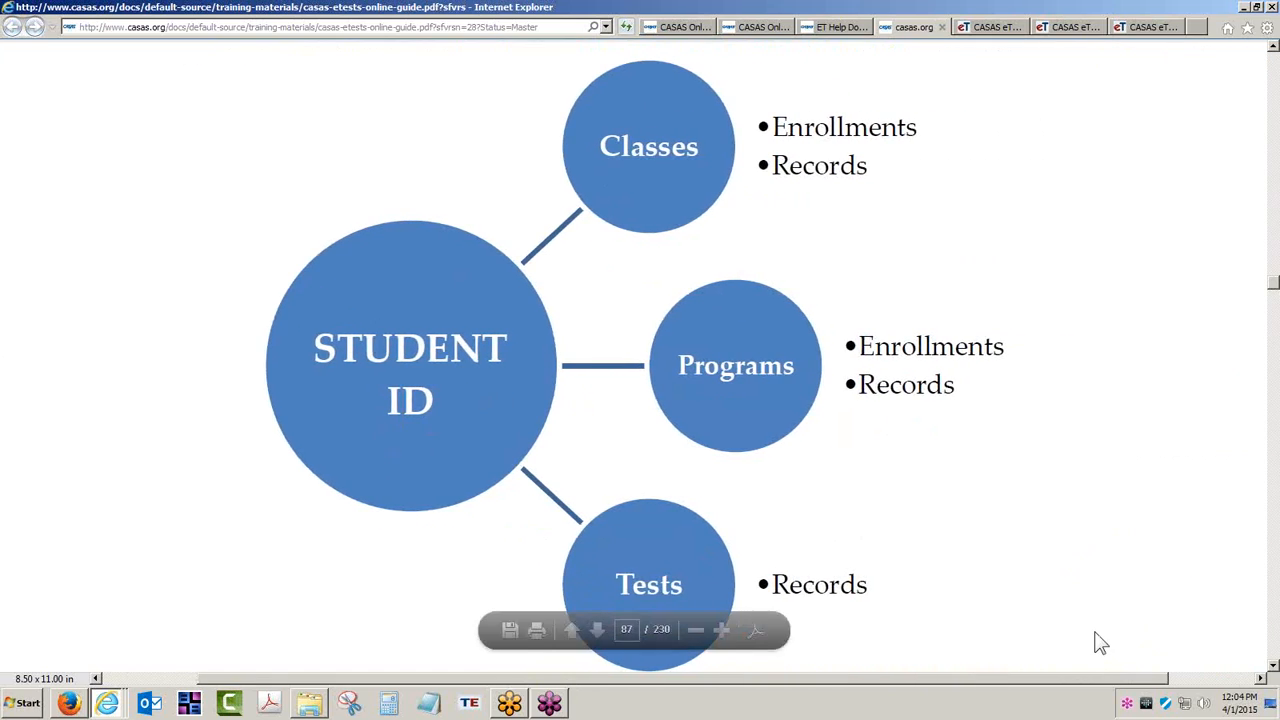
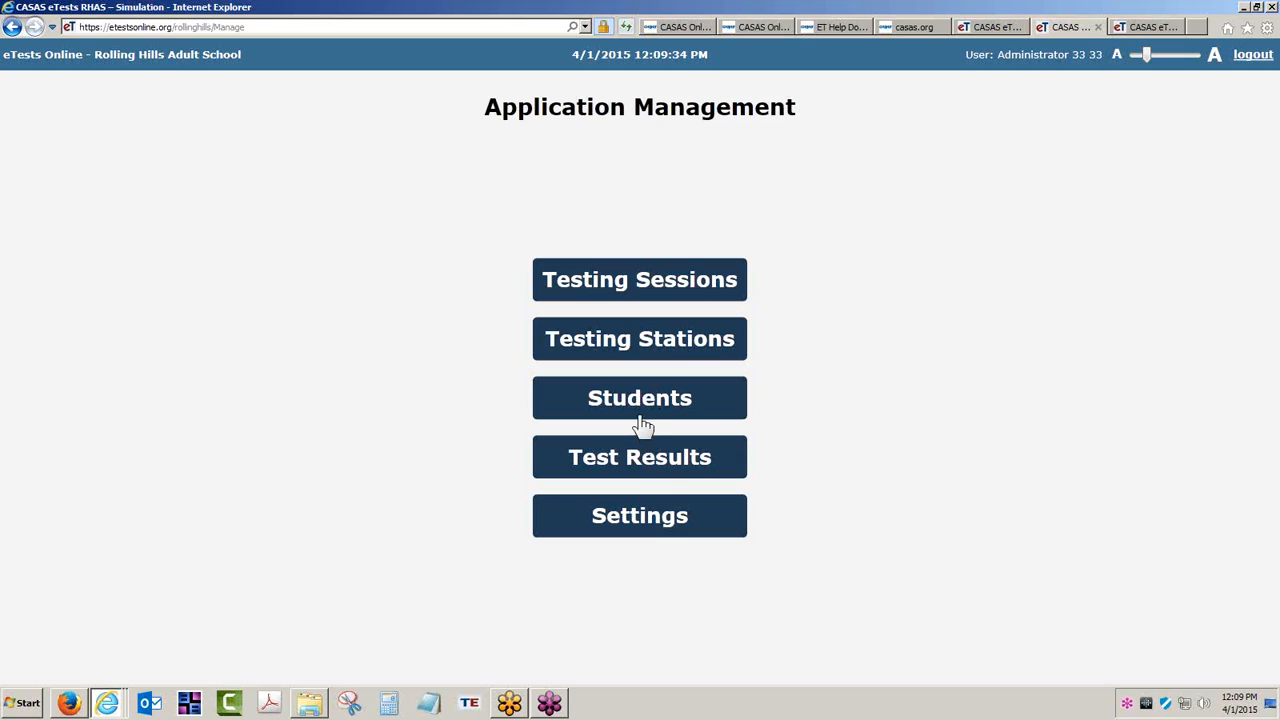
Filter the Student Demographics list by first name with the Starts with condition and the student's first name
click(640, 402)
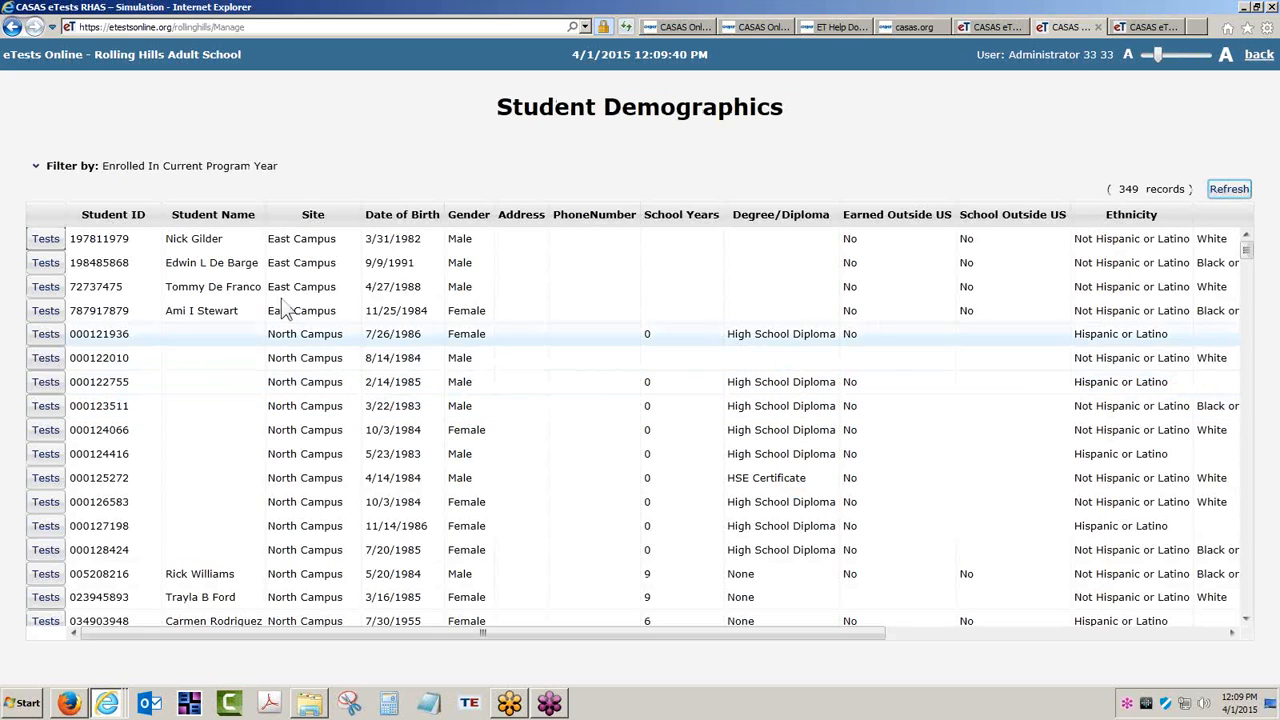
click(37, 166)
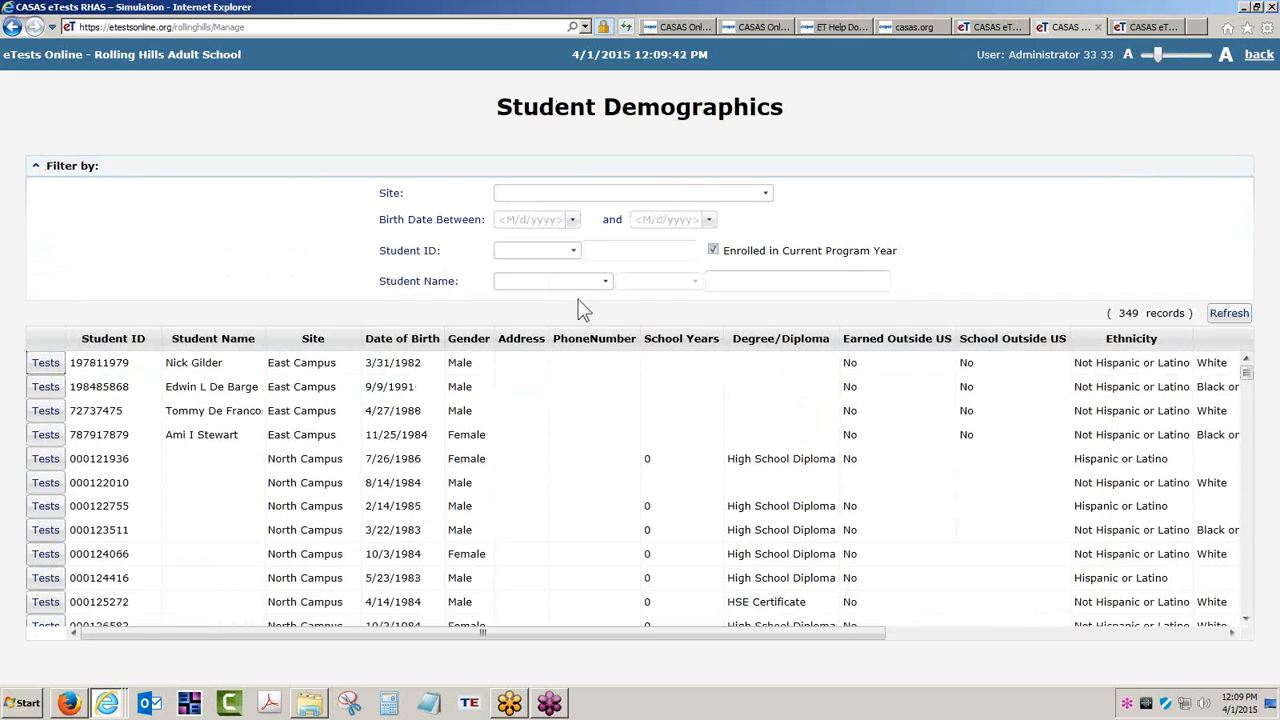
click(605, 283)
click(547, 309)
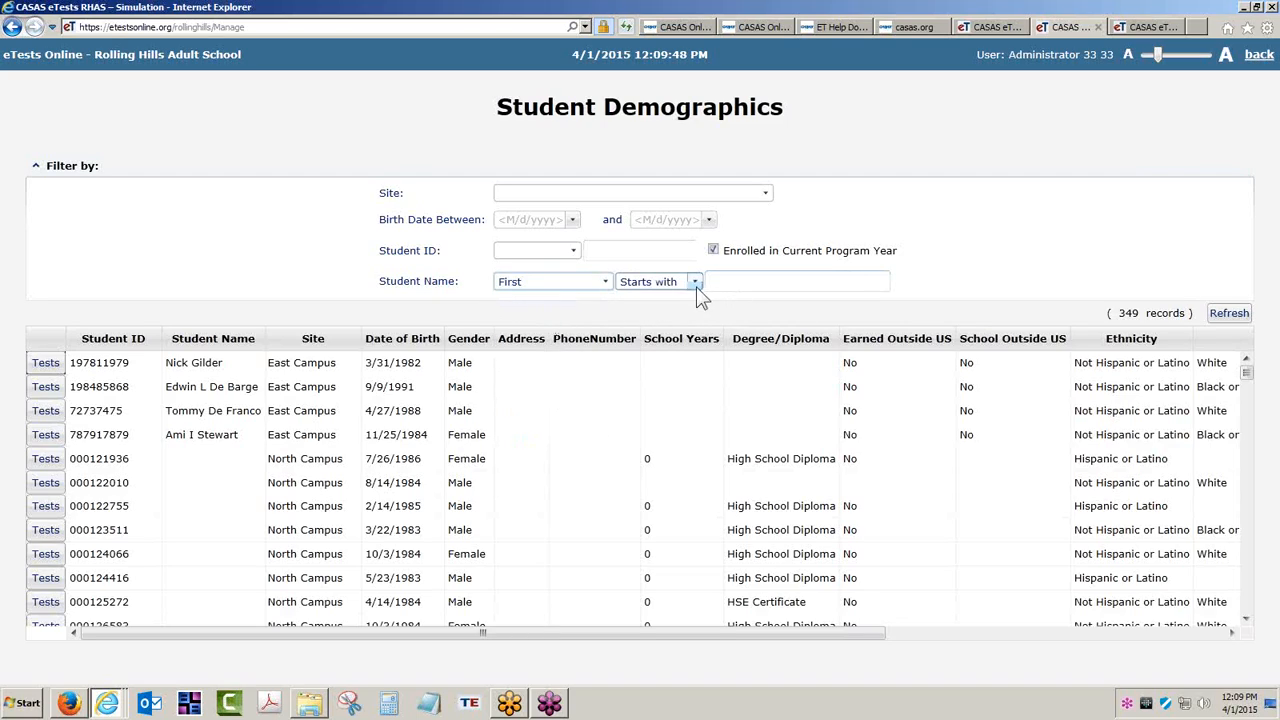
click(750, 281)
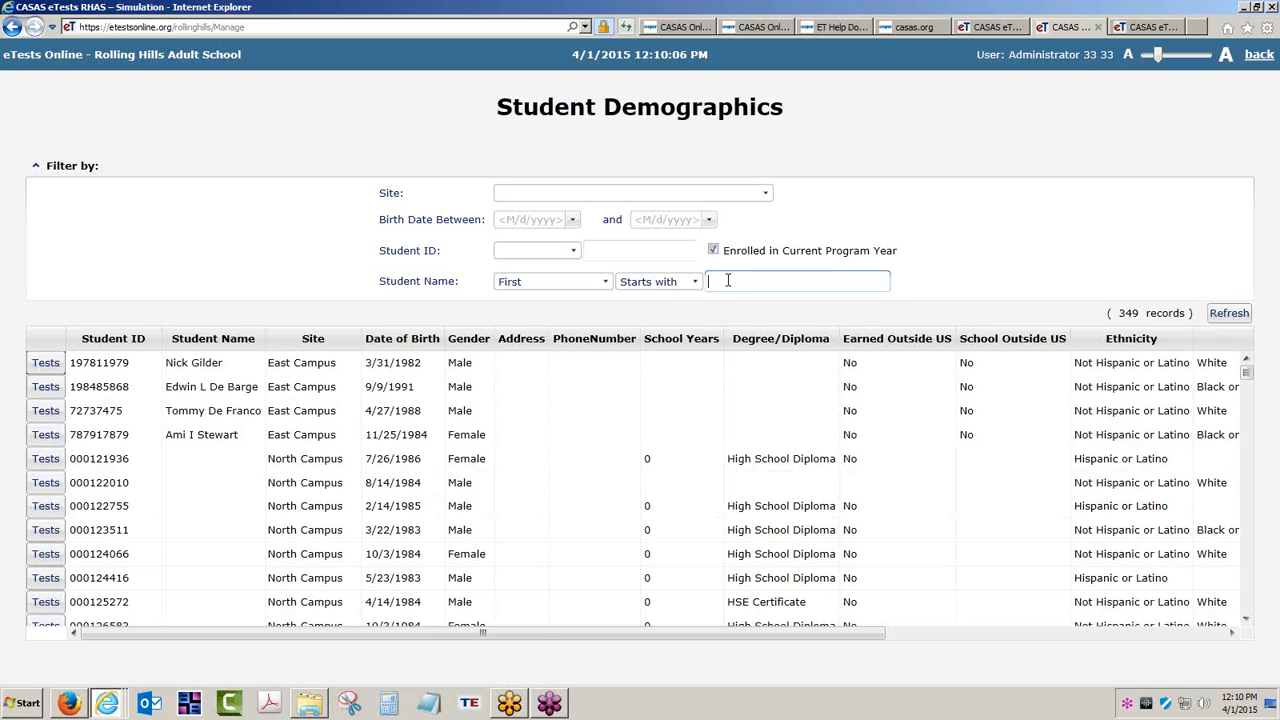
text(susie)
click(1214, 313)
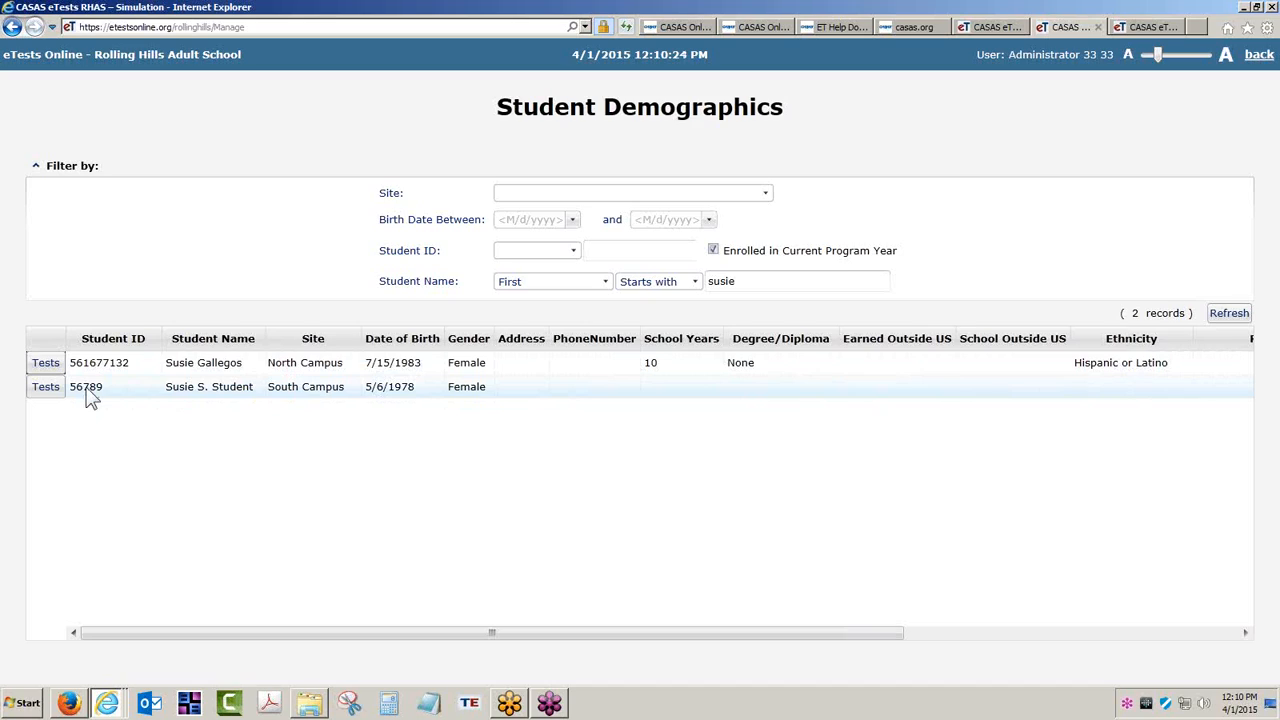
Check the South Campus student's test results against the guide's Student ID diagram, and return to the student list
click(46, 389)
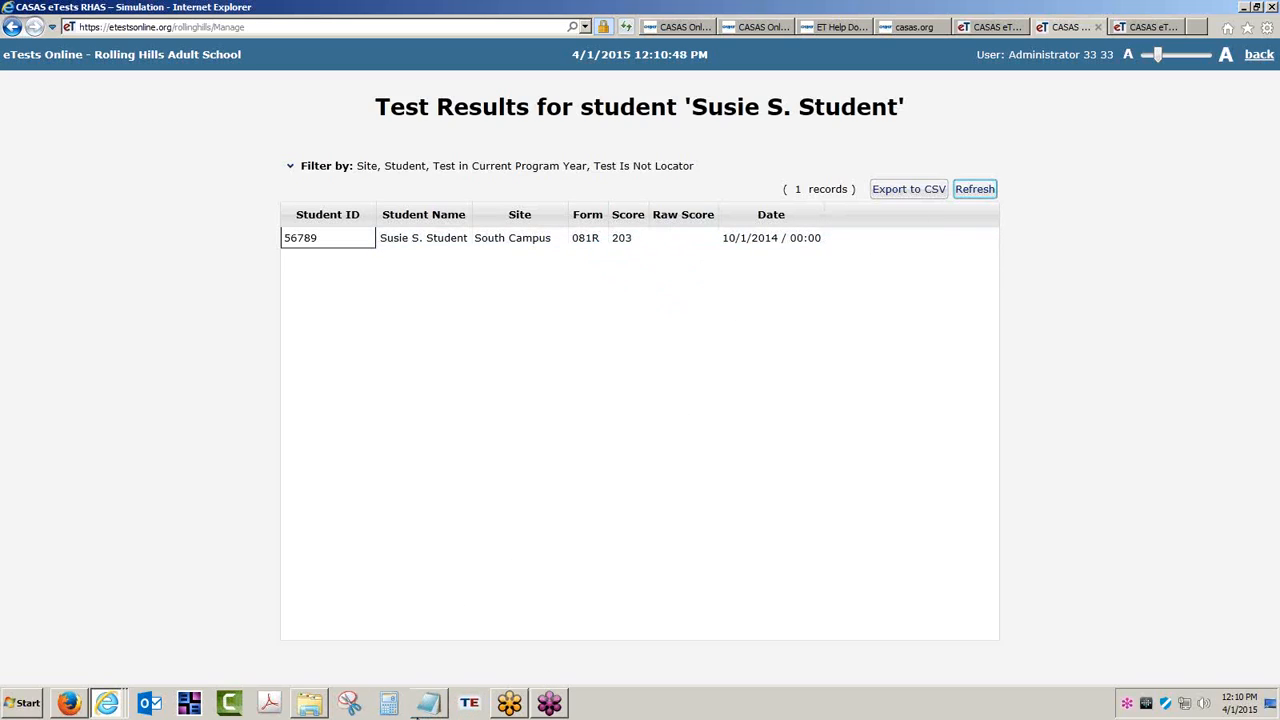
click(914, 27)
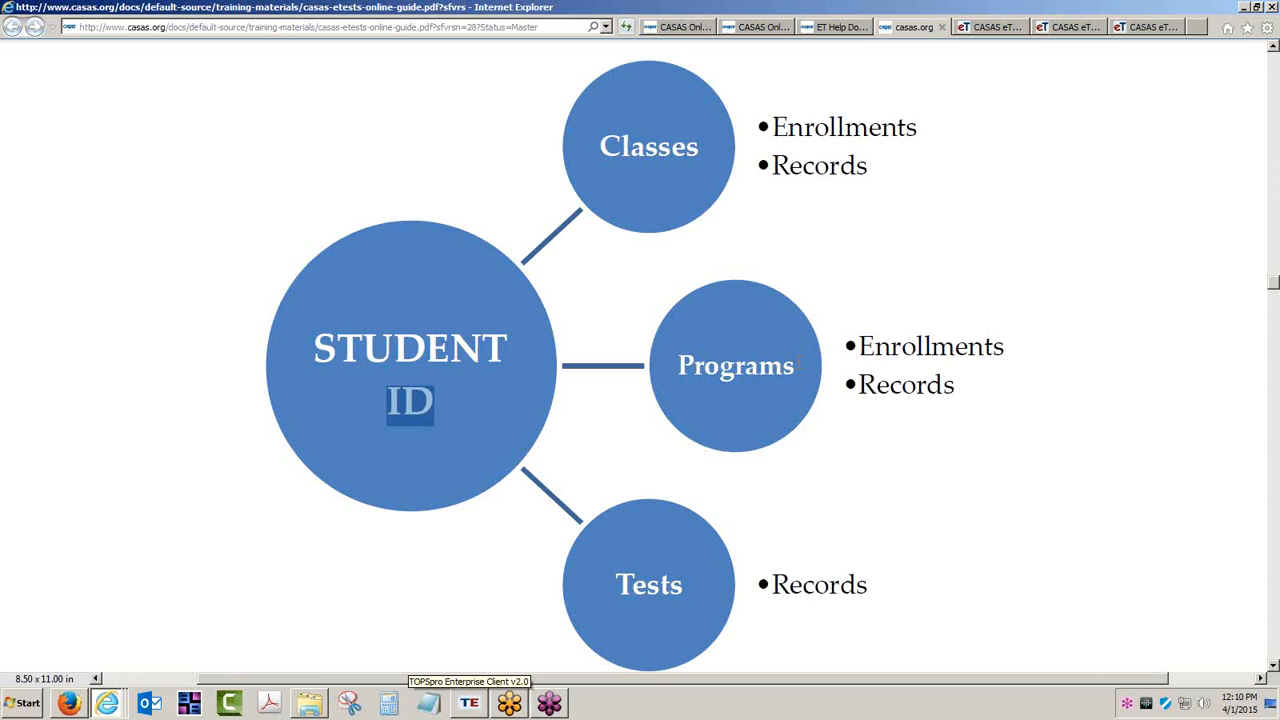
click(1068, 27)
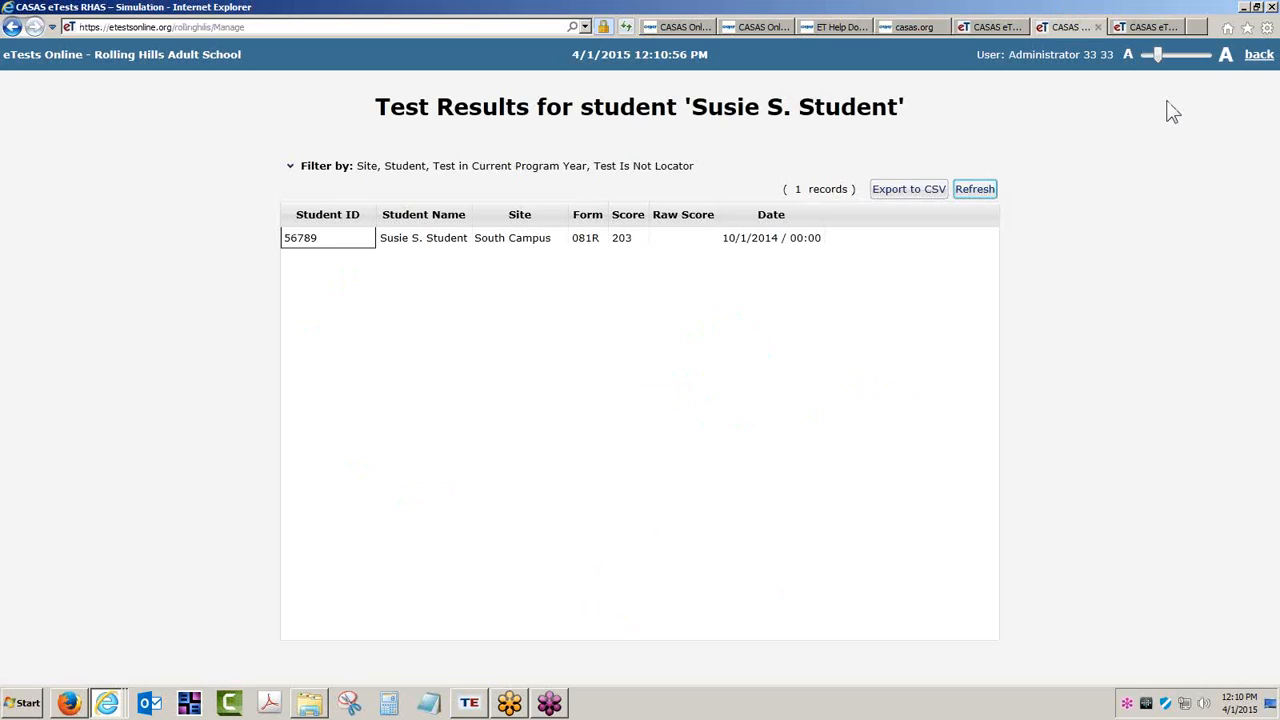
click(1259, 57)
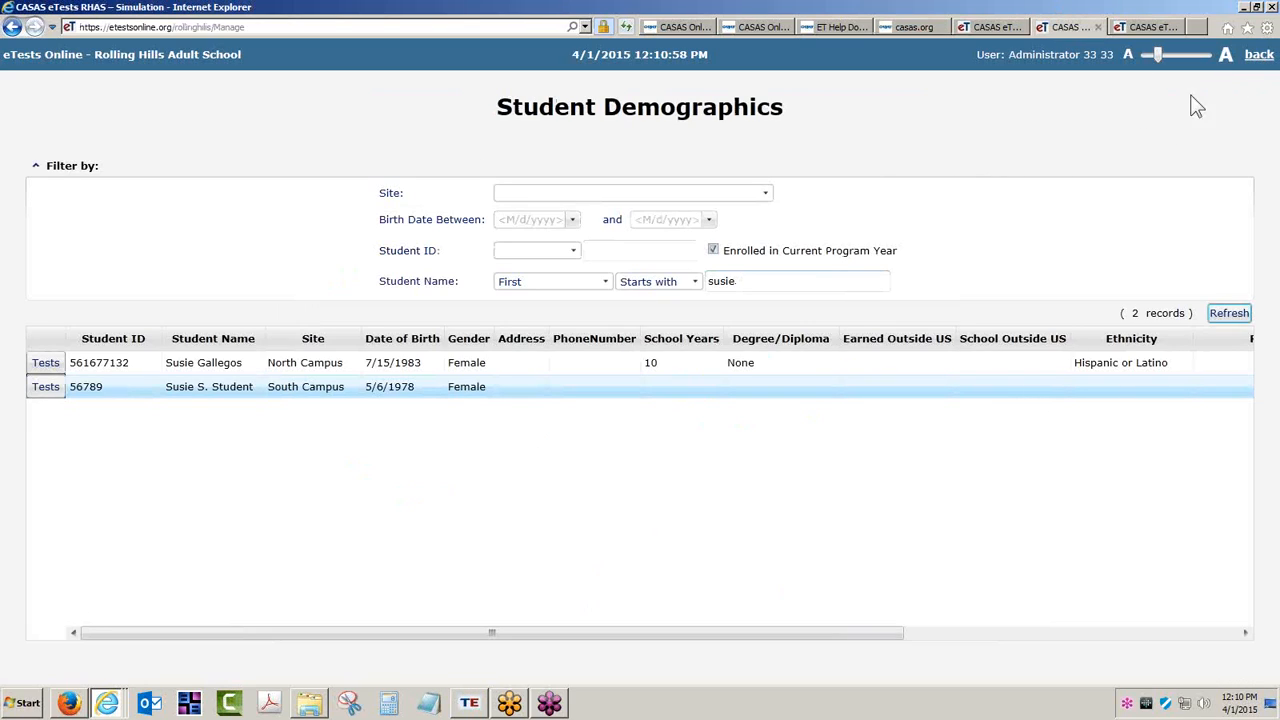
Examine the registration settings of the 2014-15 ABE (Post-test) session in Testing Sessions, and return to the session list
click(1259, 55)
click(665, 280)
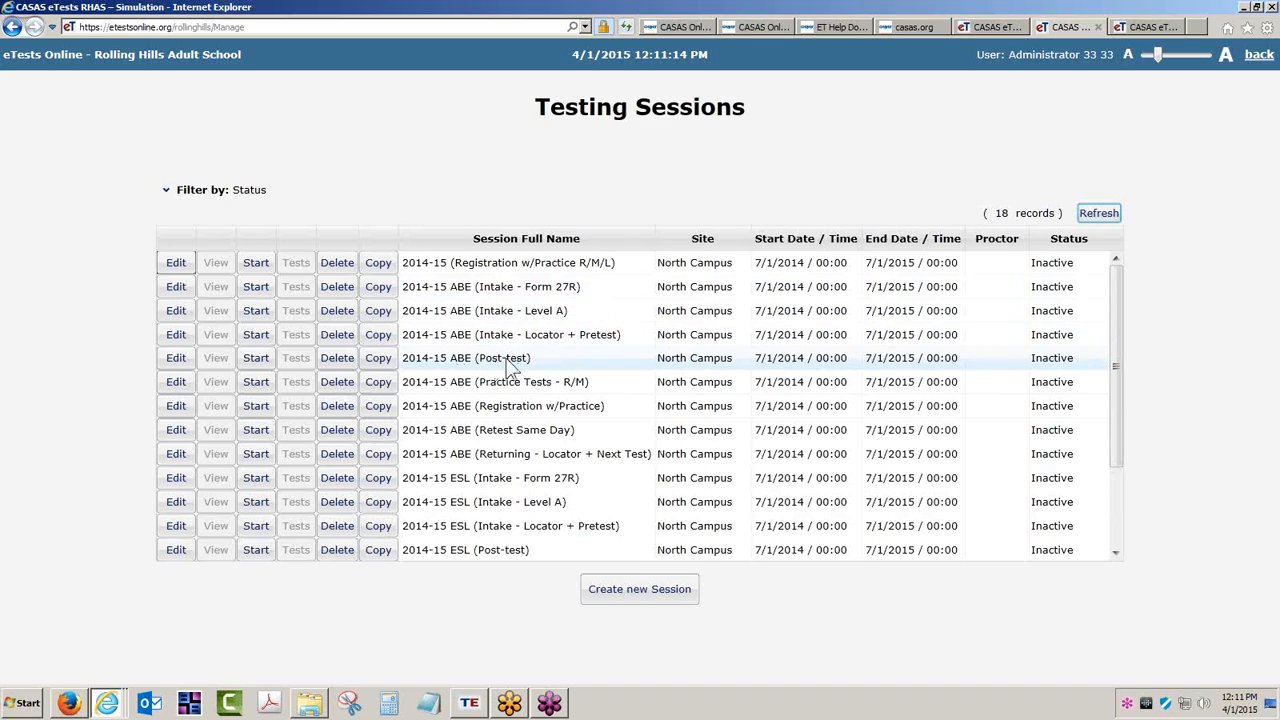
click(176, 357)
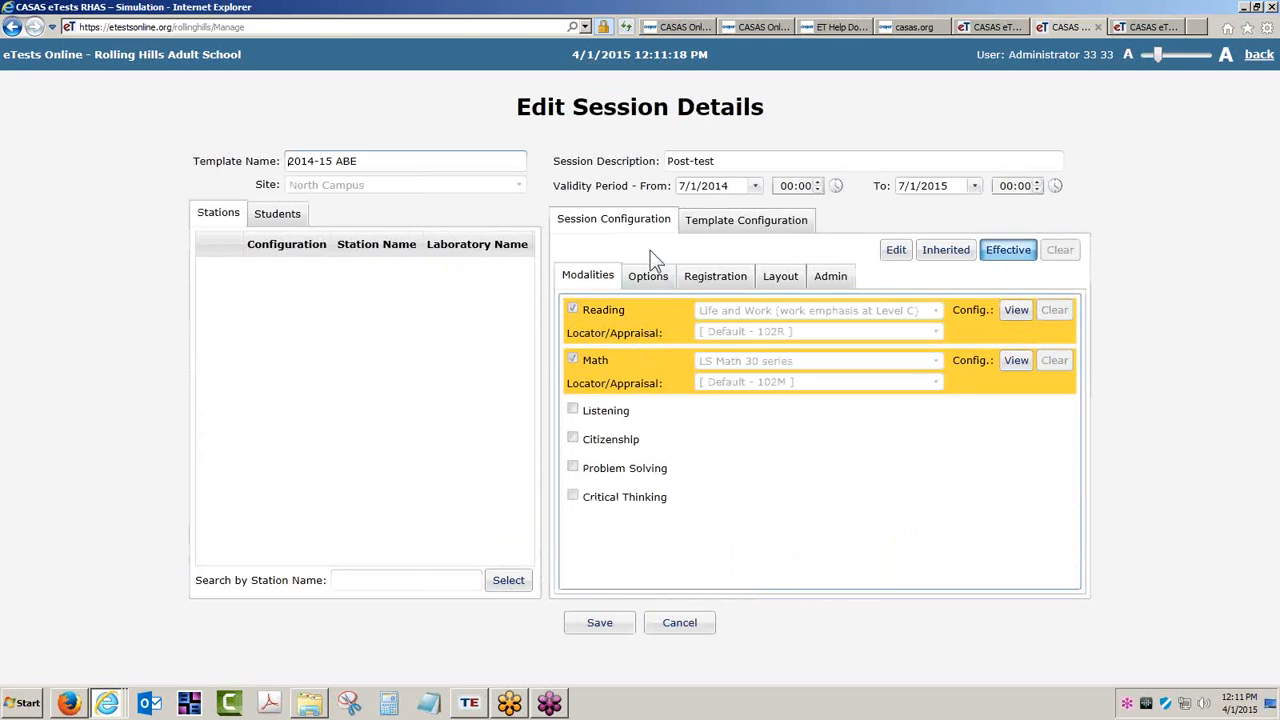
click(715, 276)
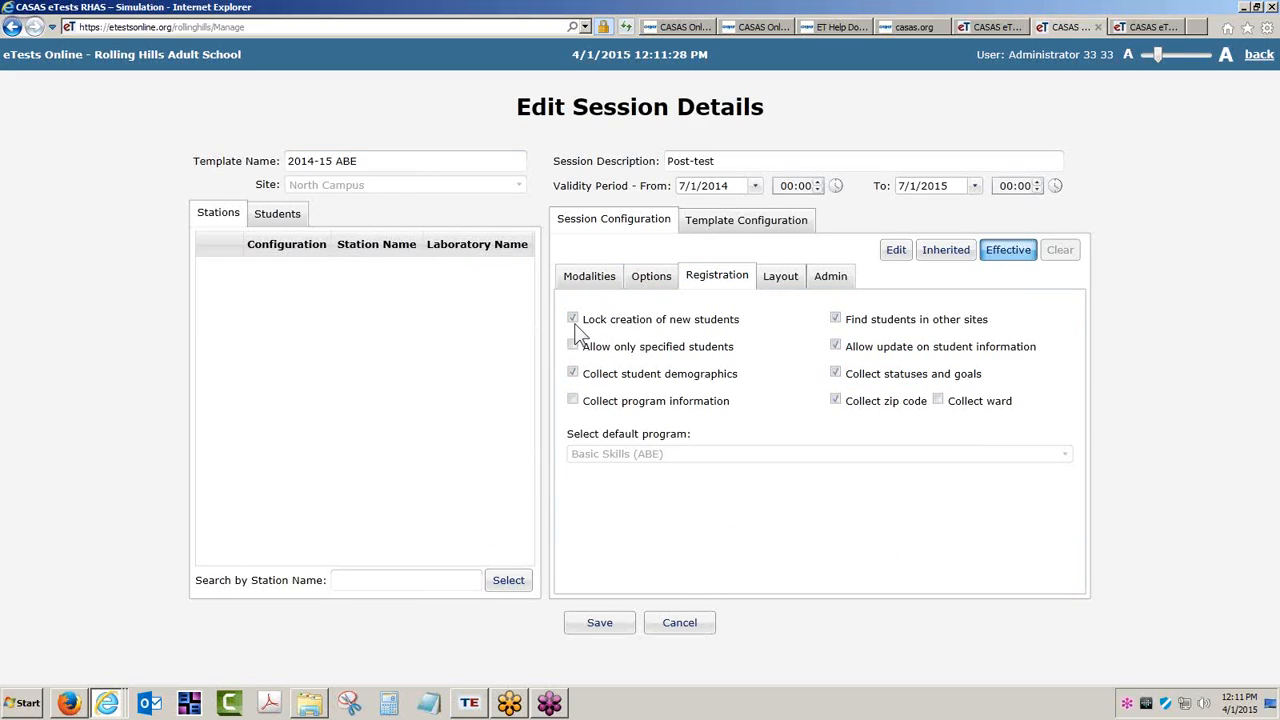
click(1260, 60)
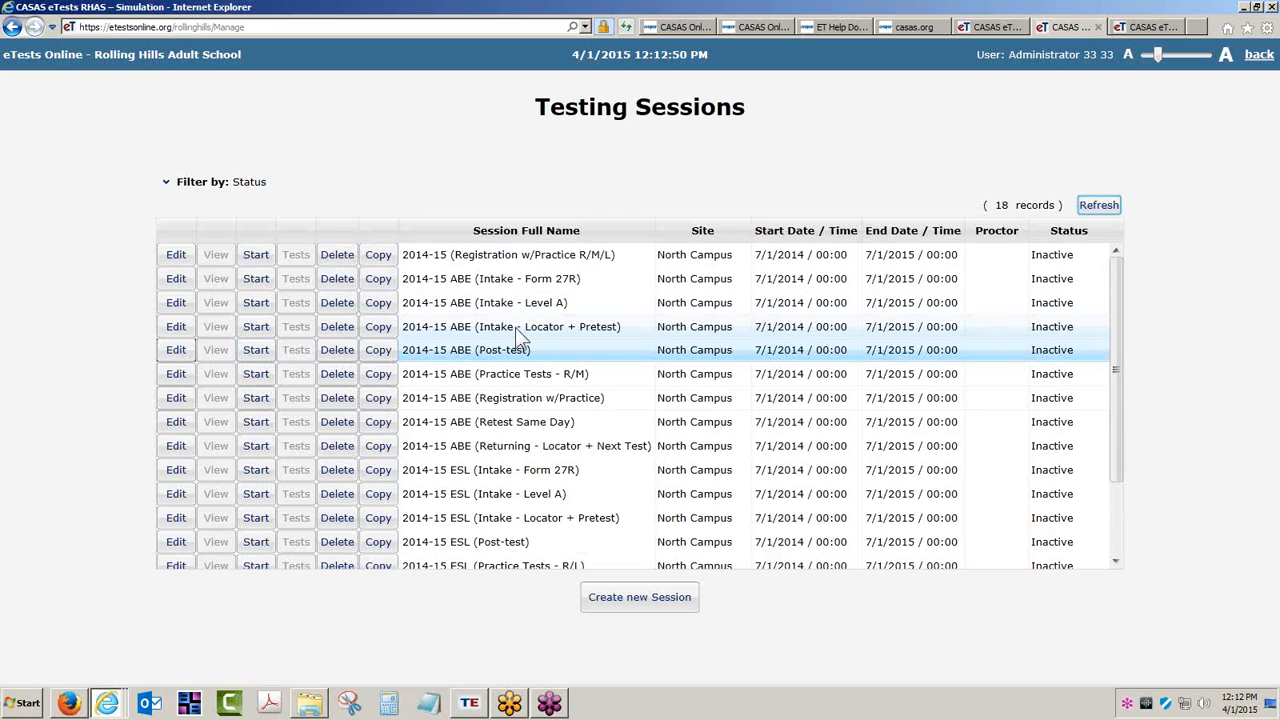
Revisit the guide's Student ID diagram, switch to TOPSpro Enterprise, and log in to the eTests Simulation server with the account password
click(906, 24)
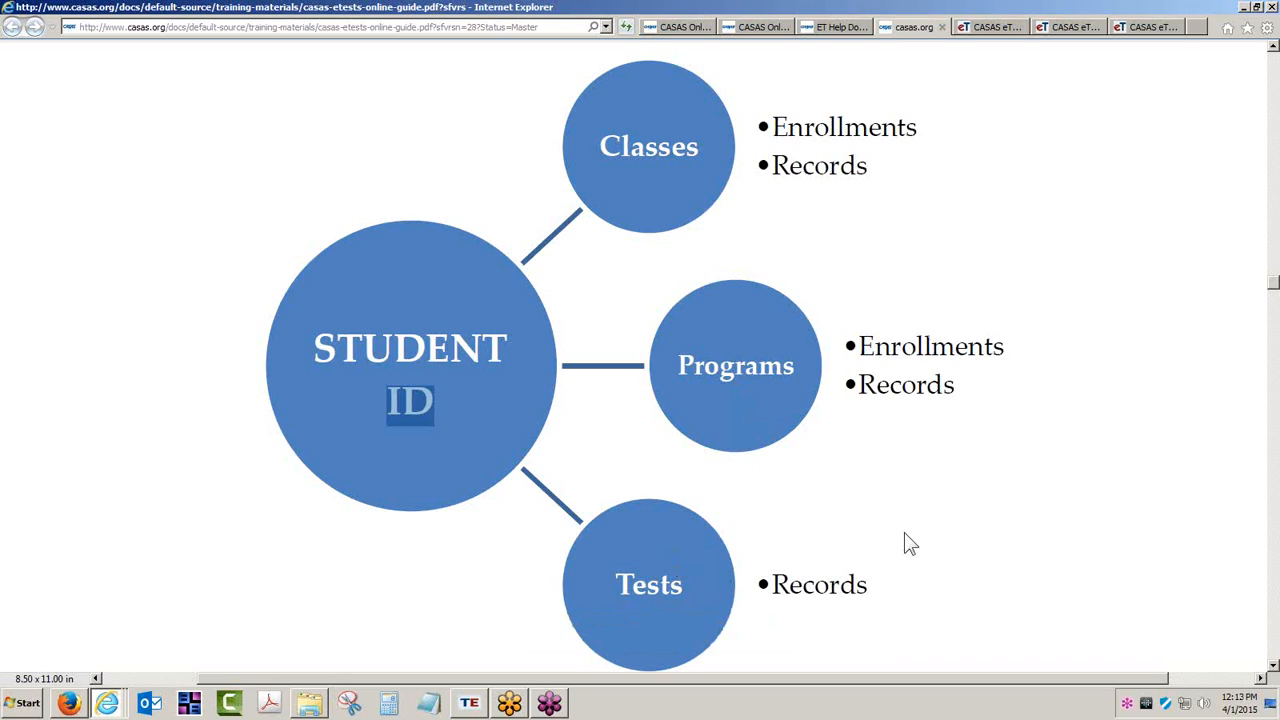
click(468, 706)
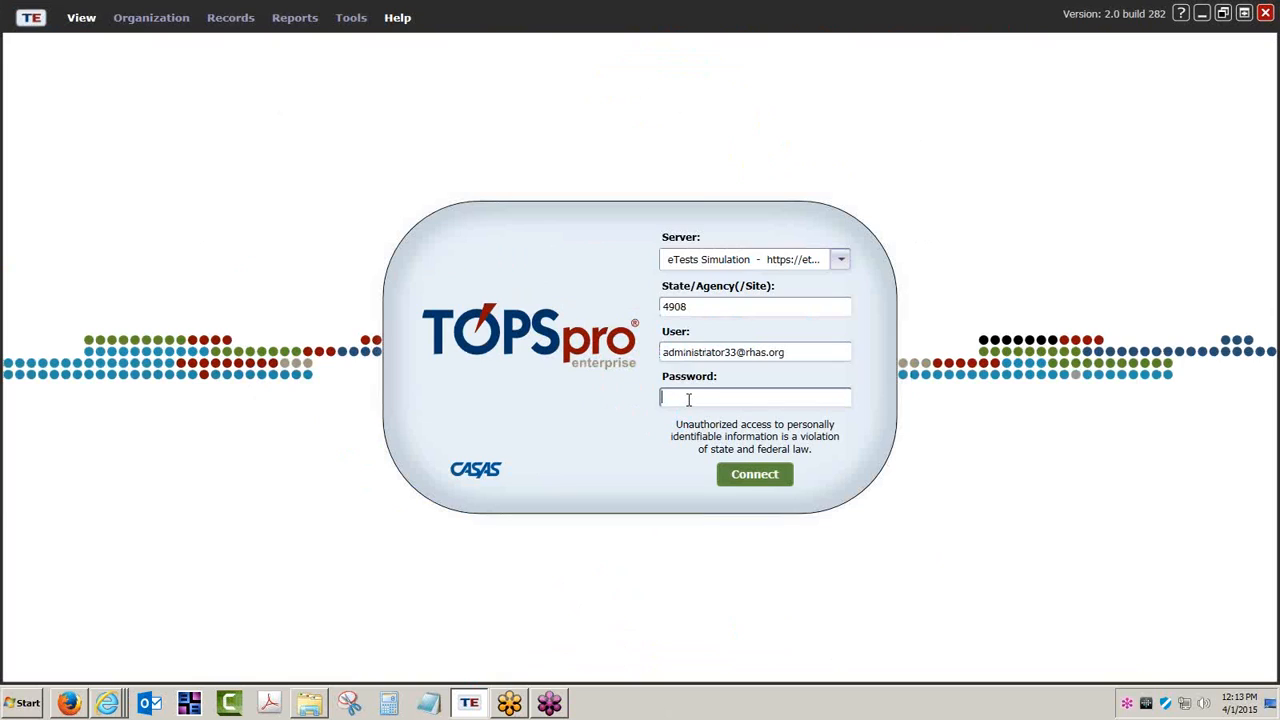
text(*****)
key(Return)
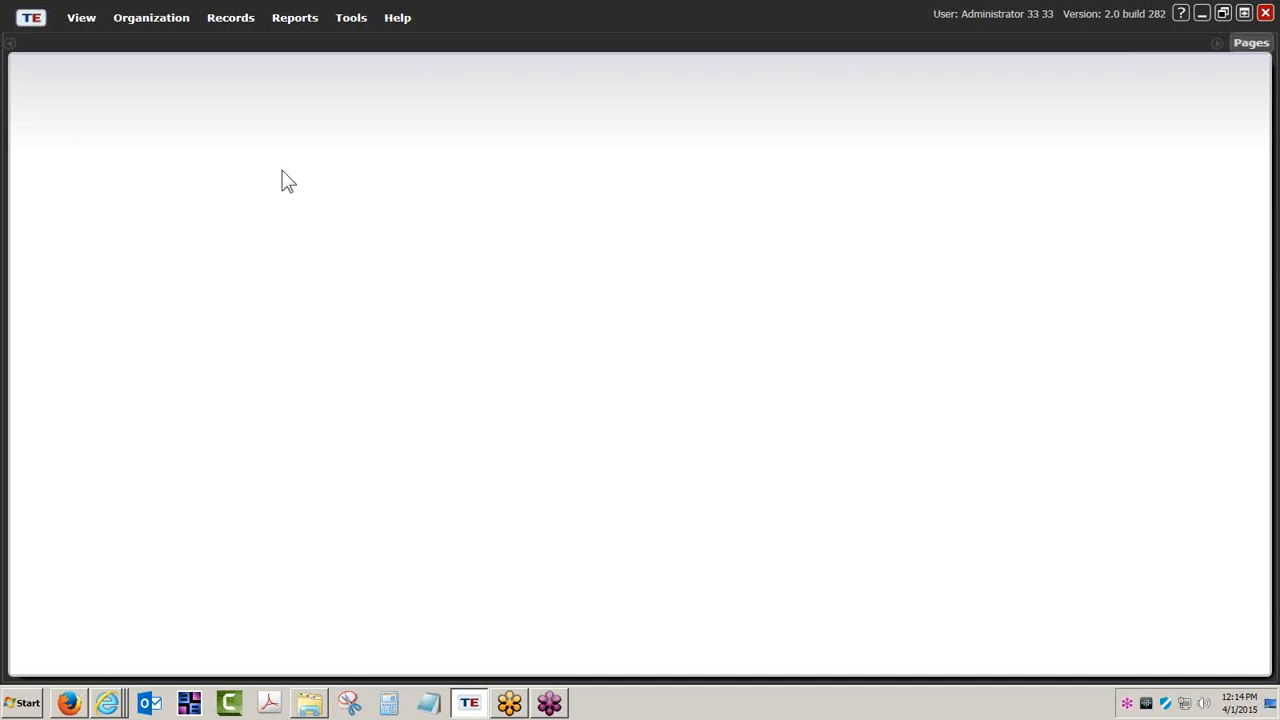
Open the student demographics records and check the program year condition in the list's filter
click(236, 24)
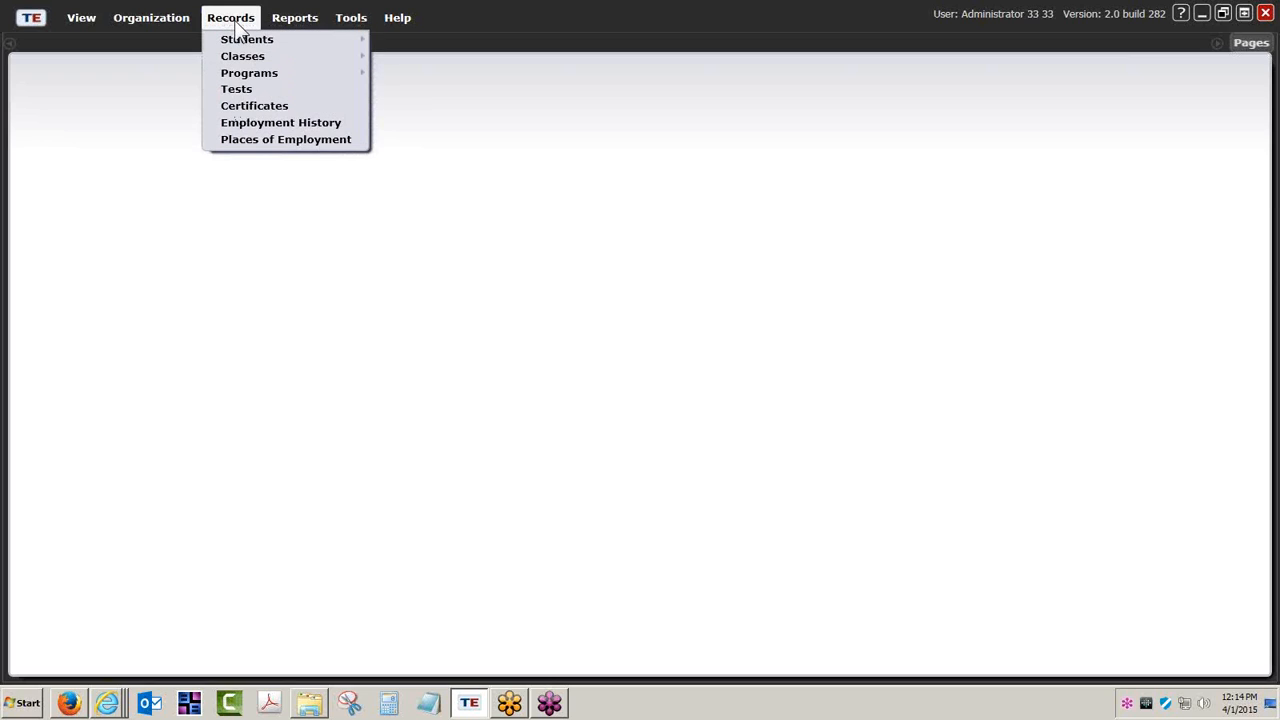
mouse_move(340, 39)
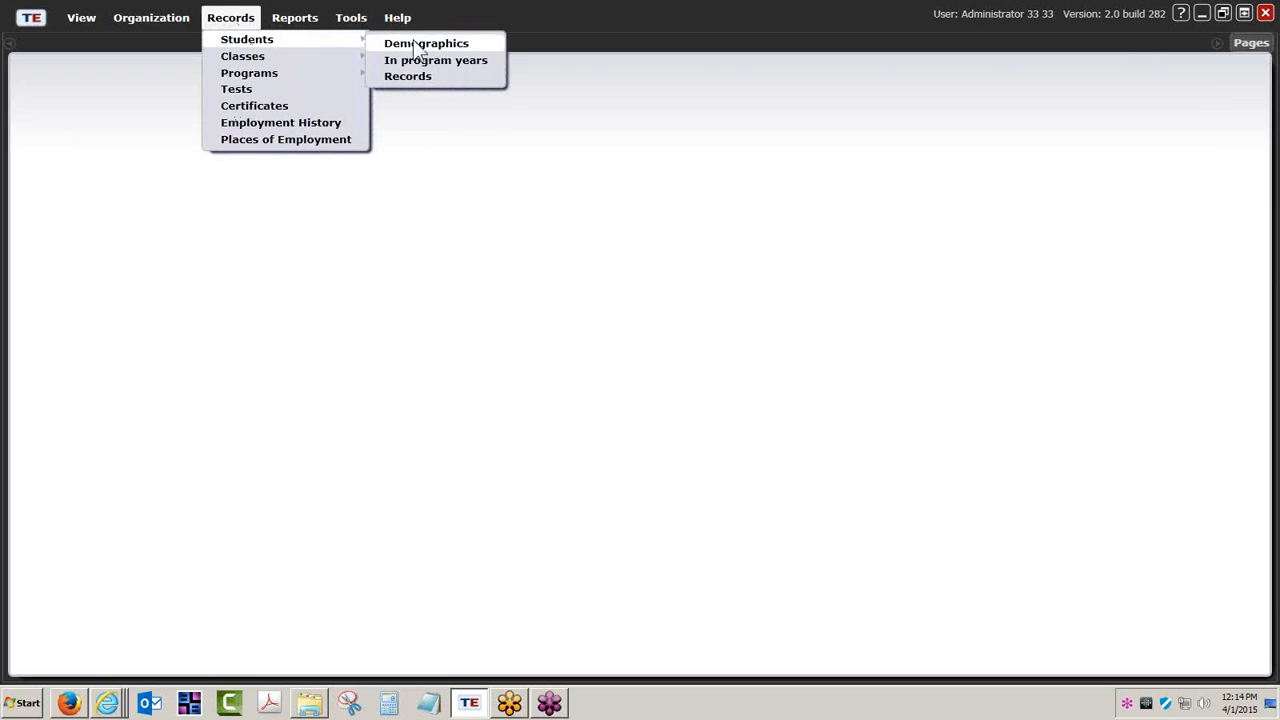
click(420, 45)
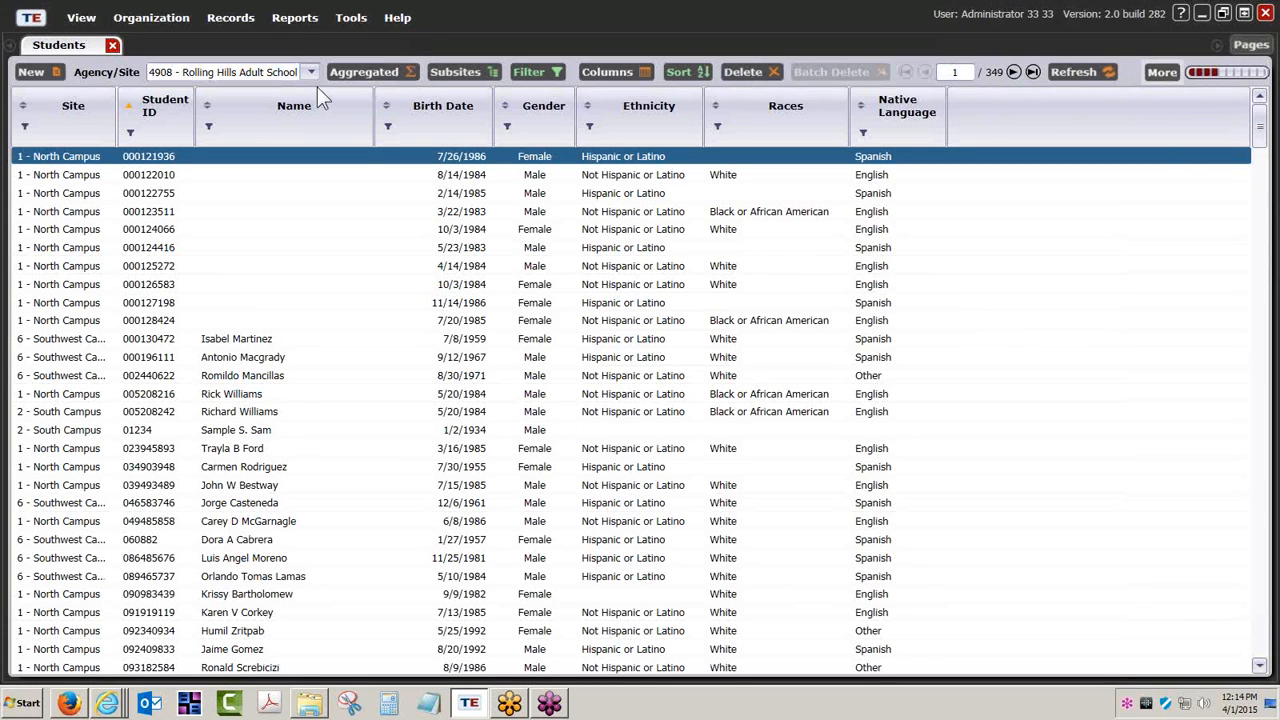
click(553, 78)
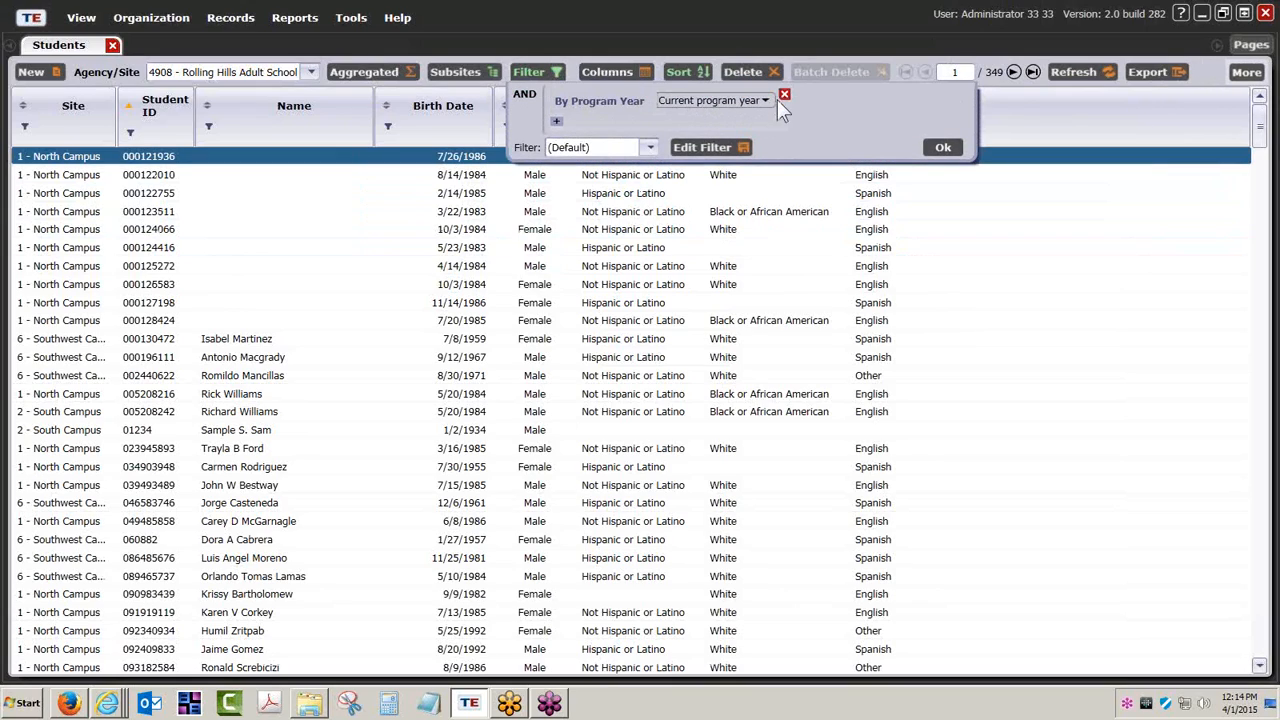
click(943, 148)
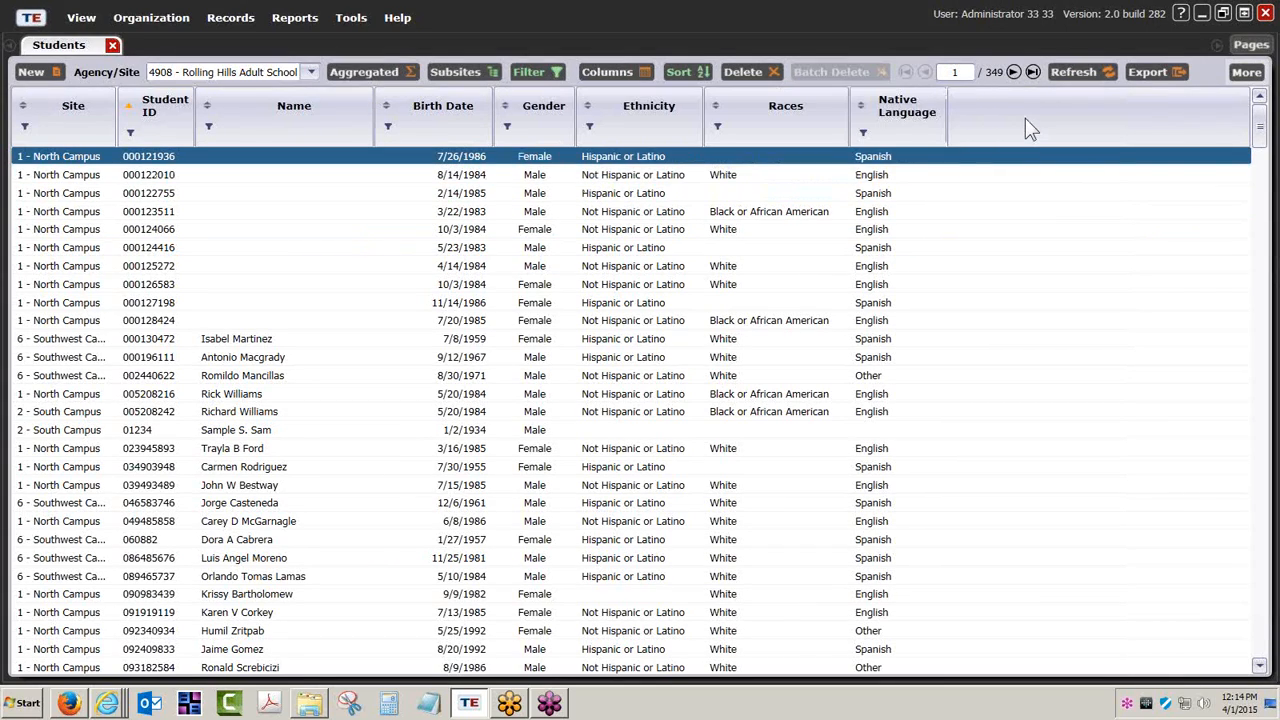
Limit the student list to the site 2 - South Campus
scroll(362, 276, down, 2)
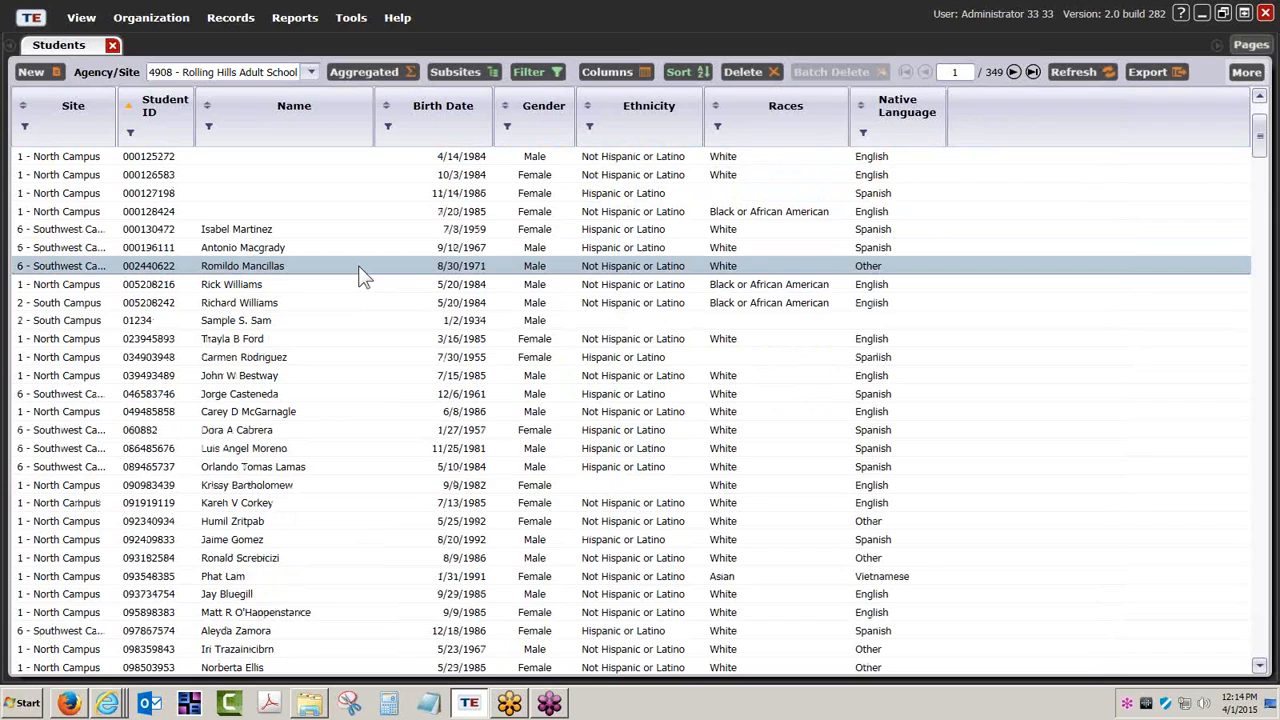
click(316, 72)
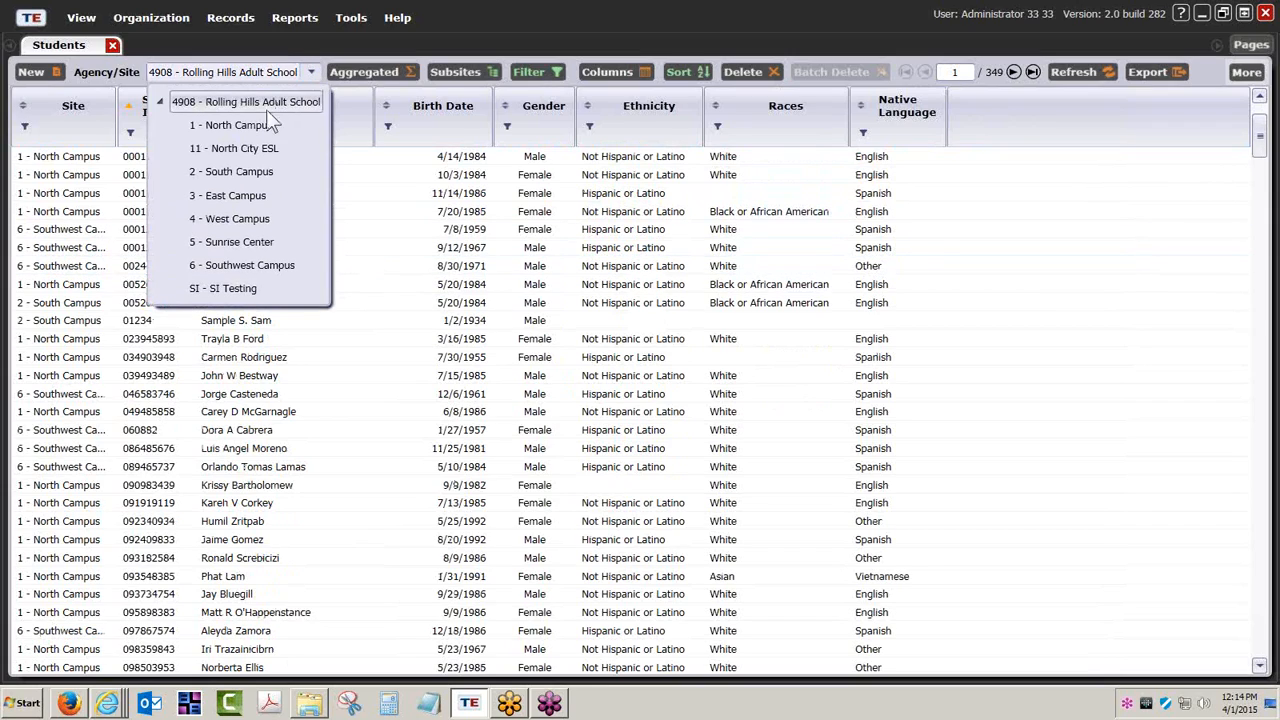
click(231, 172)
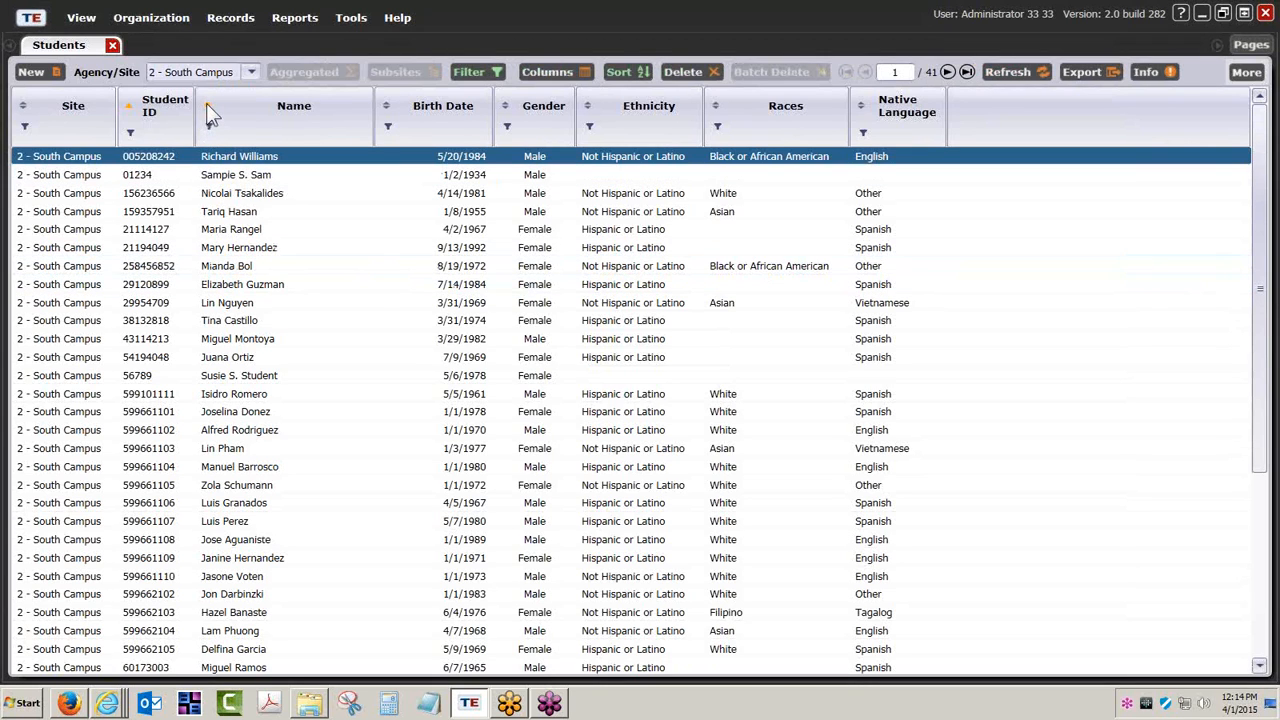
Add First Name, Middle Name and Last Name columns to the student list and hide the Full Name column
right_click(255, 116)
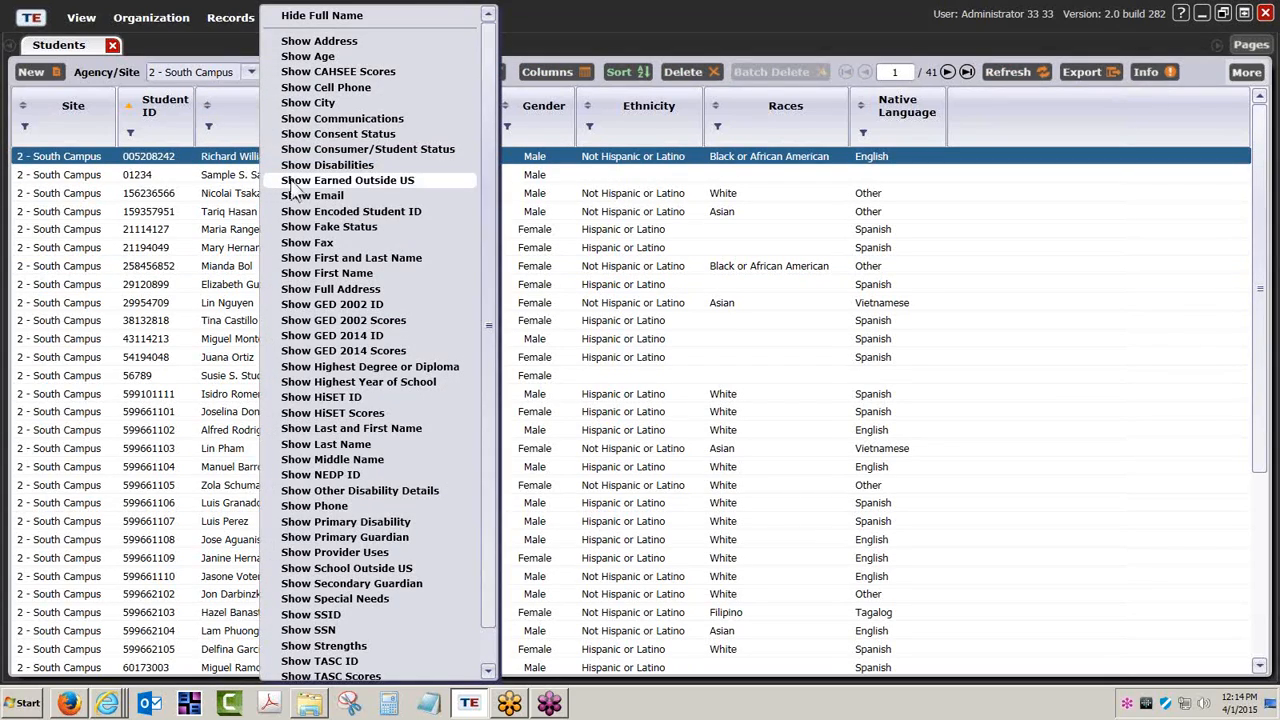
click(335, 273)
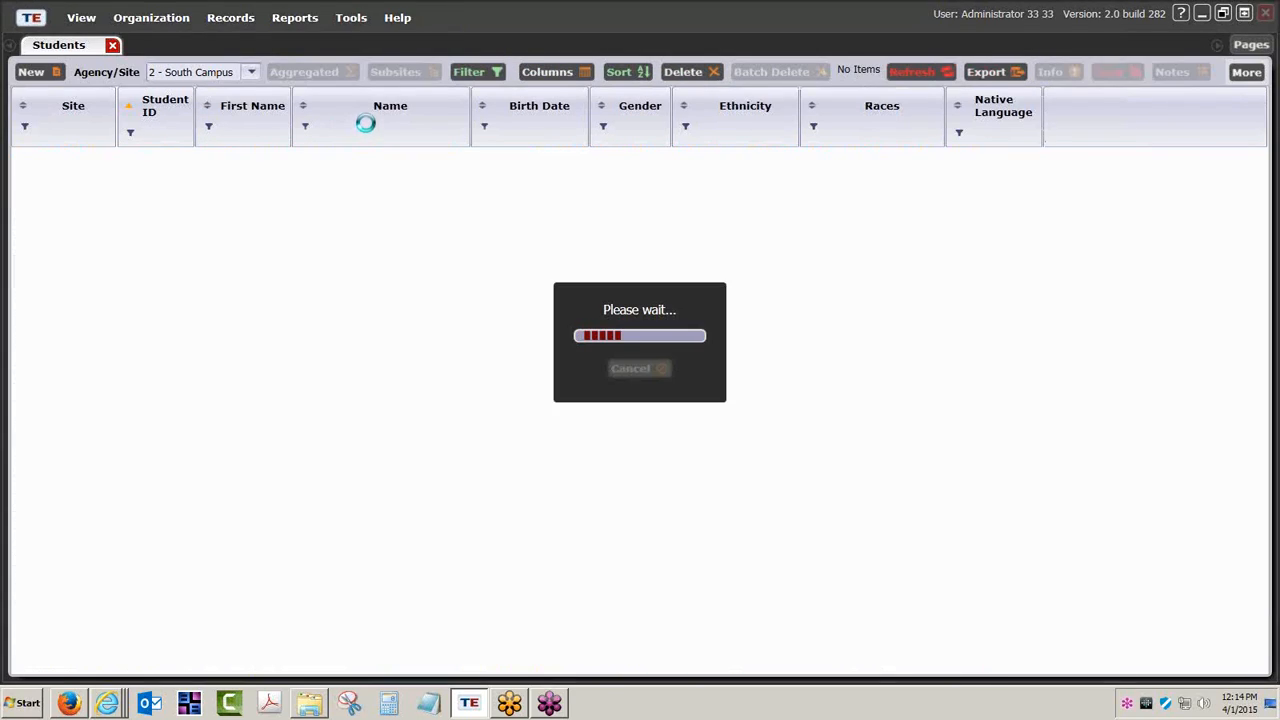
right_click(370, 128)
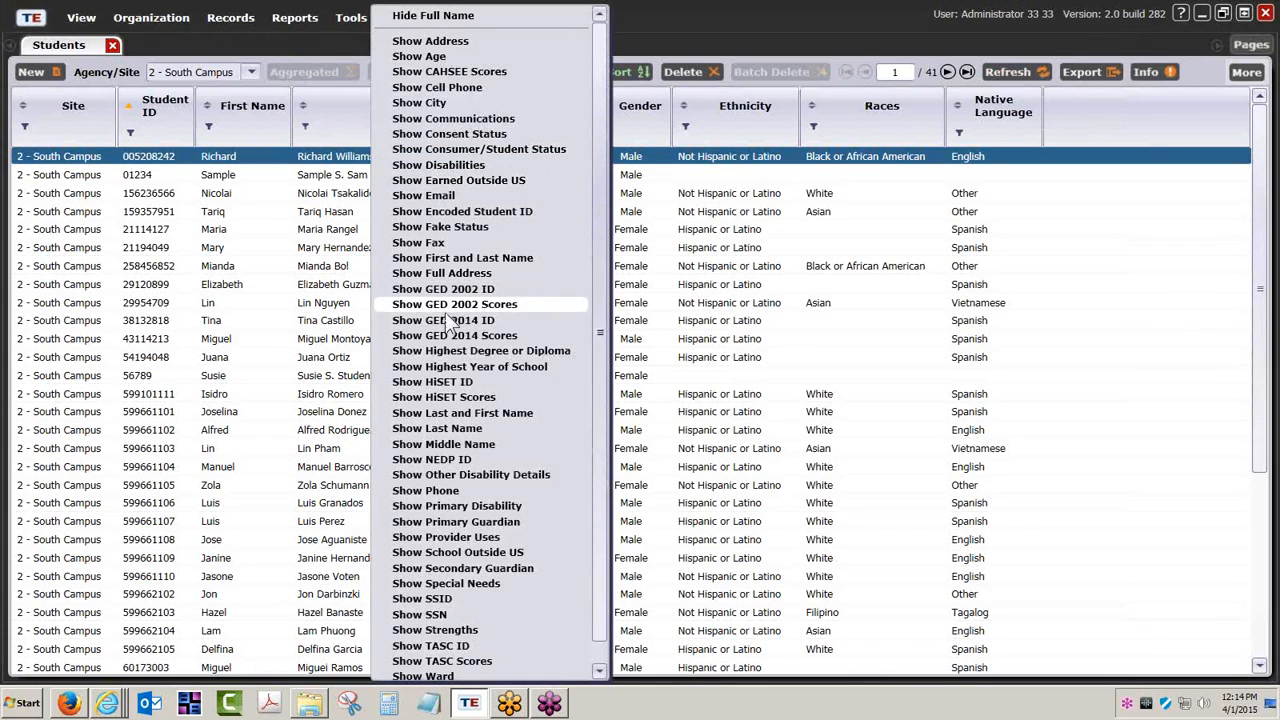
click(443, 444)
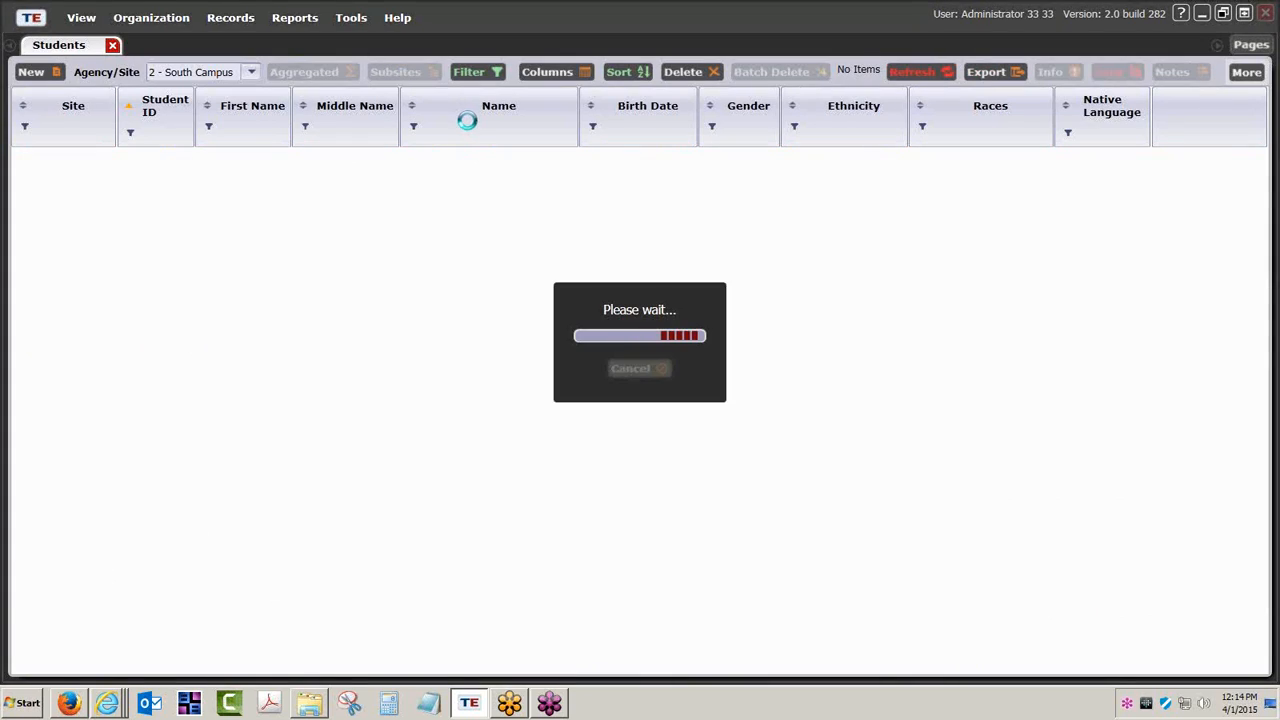
right_click(476, 130)
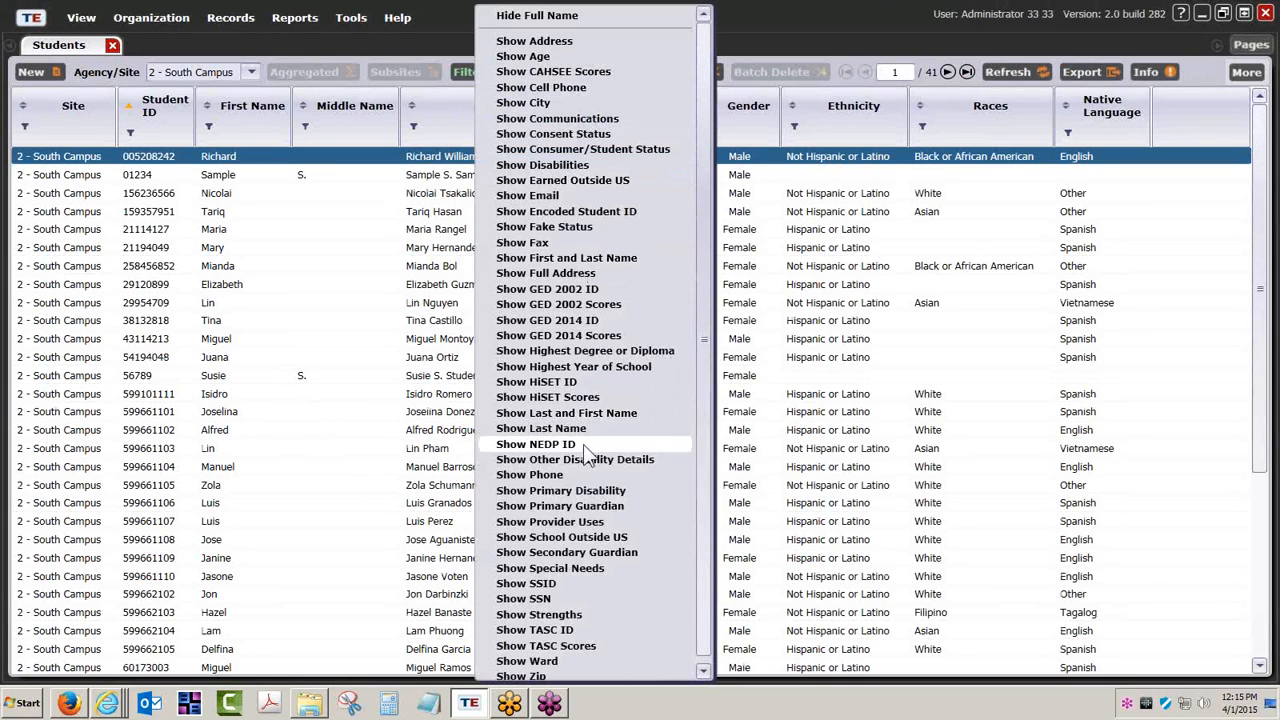
click(575, 430)
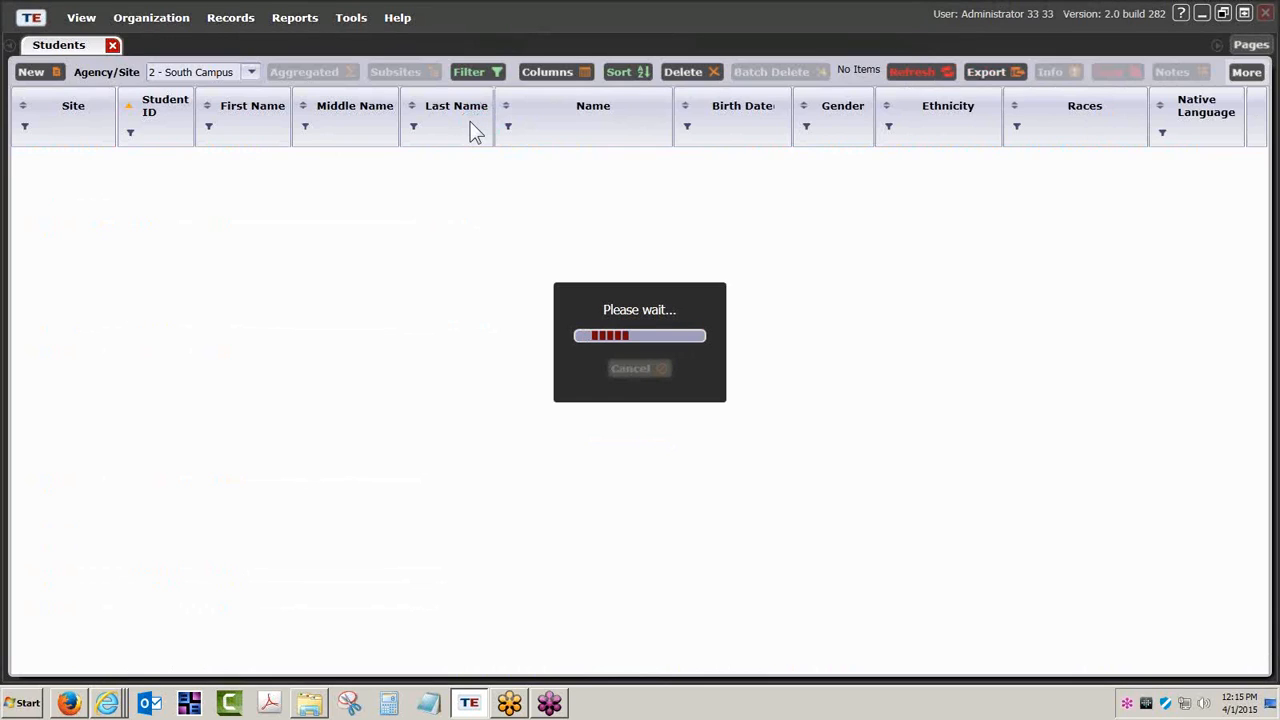
right_click(588, 122)
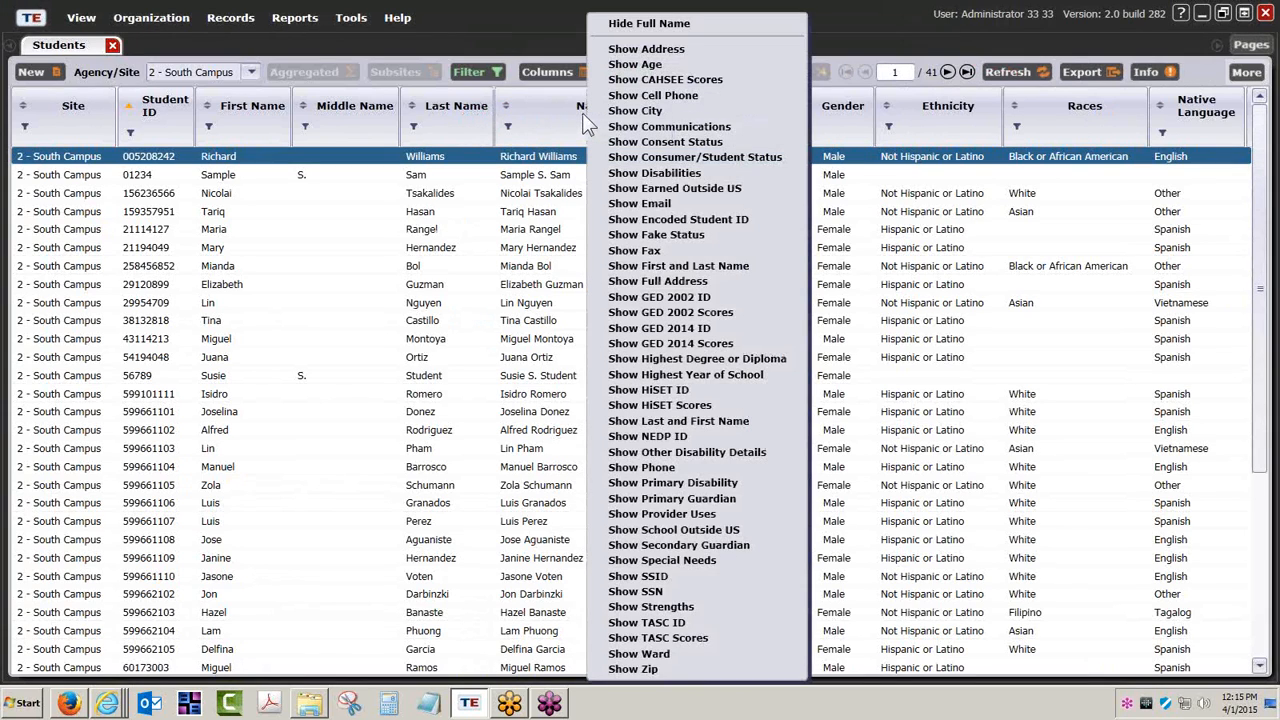
click(632, 26)
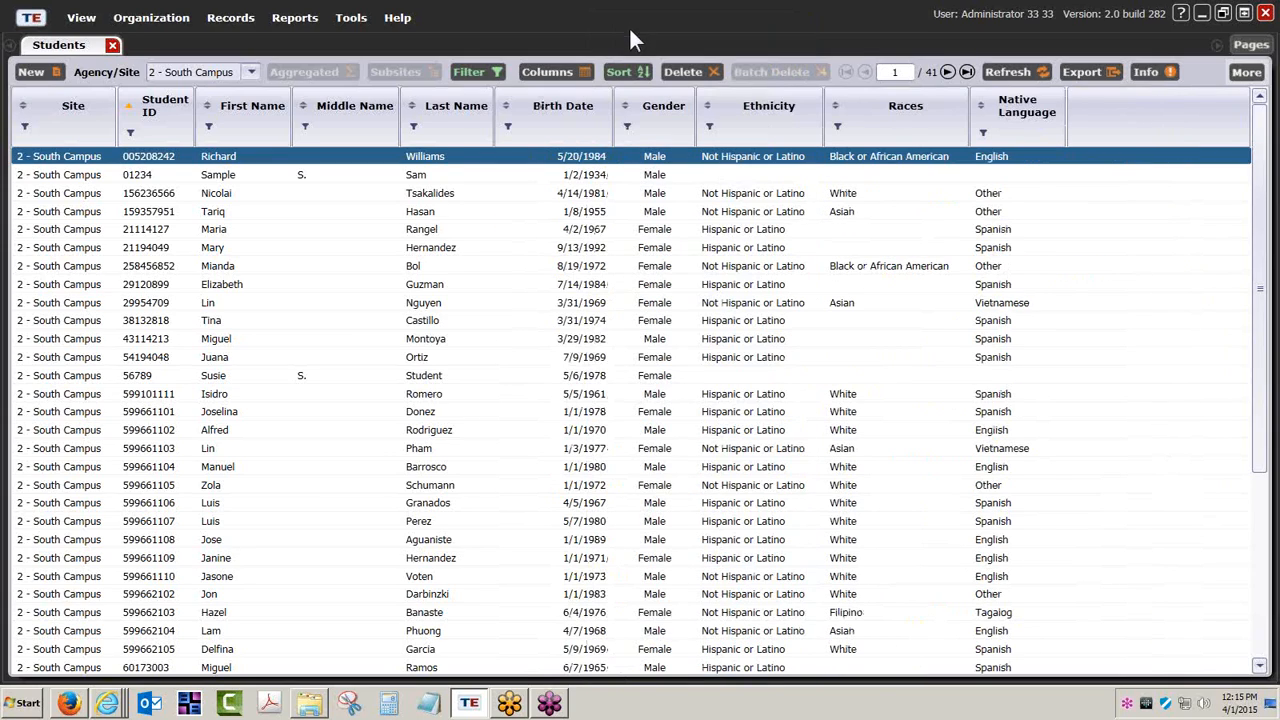
right_click(760, 128)
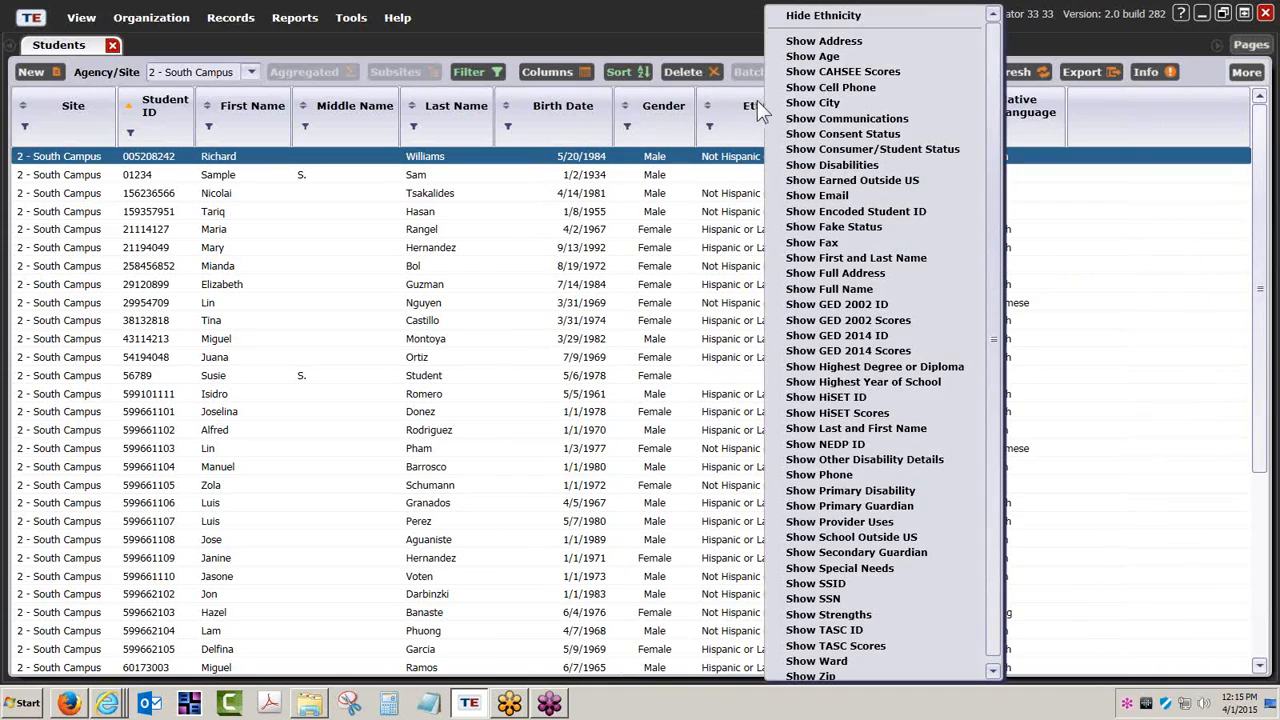
click(1118, 132)
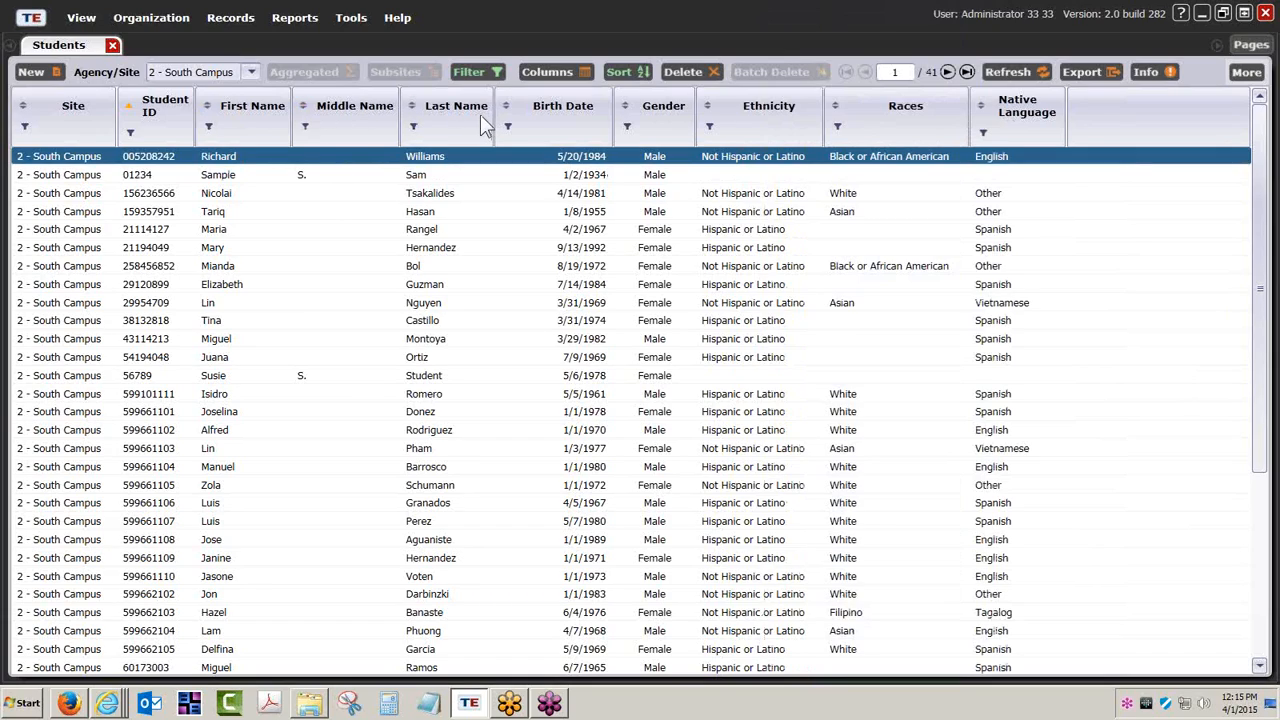
Sort the South Campus students by first name in ascending order and look through the list for possible duplicates
click(207, 104)
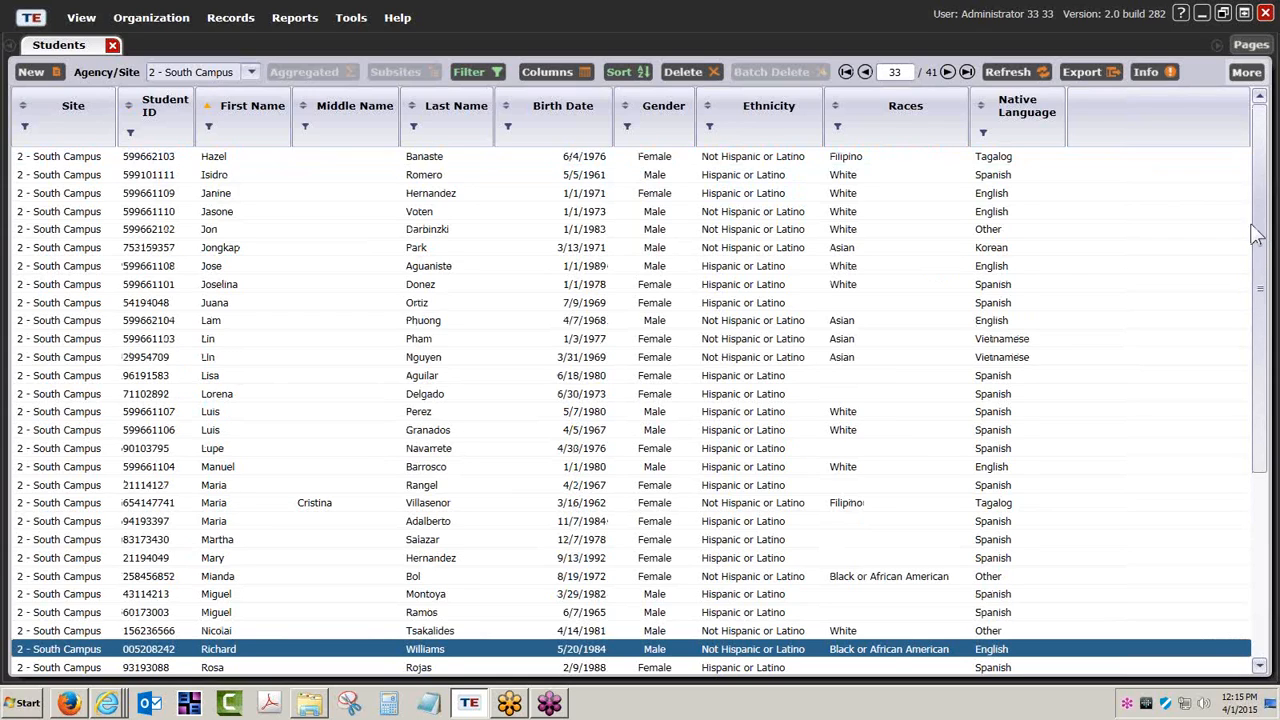
scroll(547, 320, up, 2)
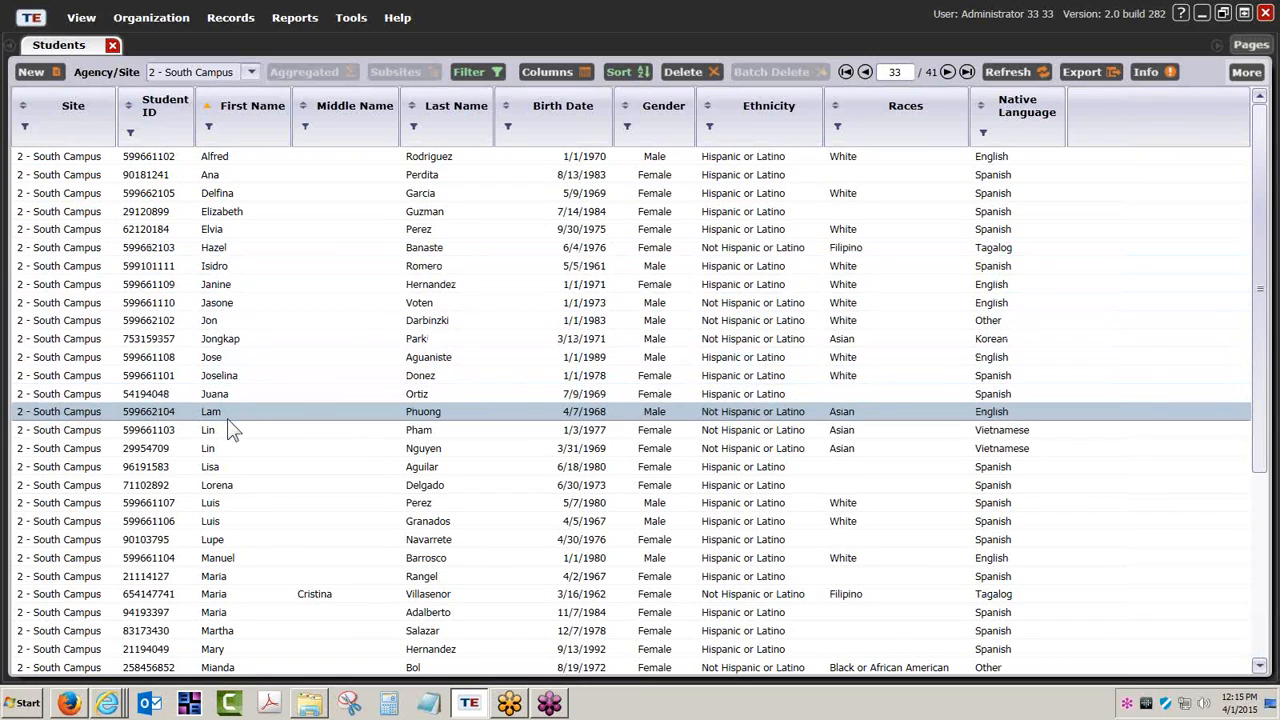
scroll(230, 430, down, 1)
scroll(230, 430, down, 1)
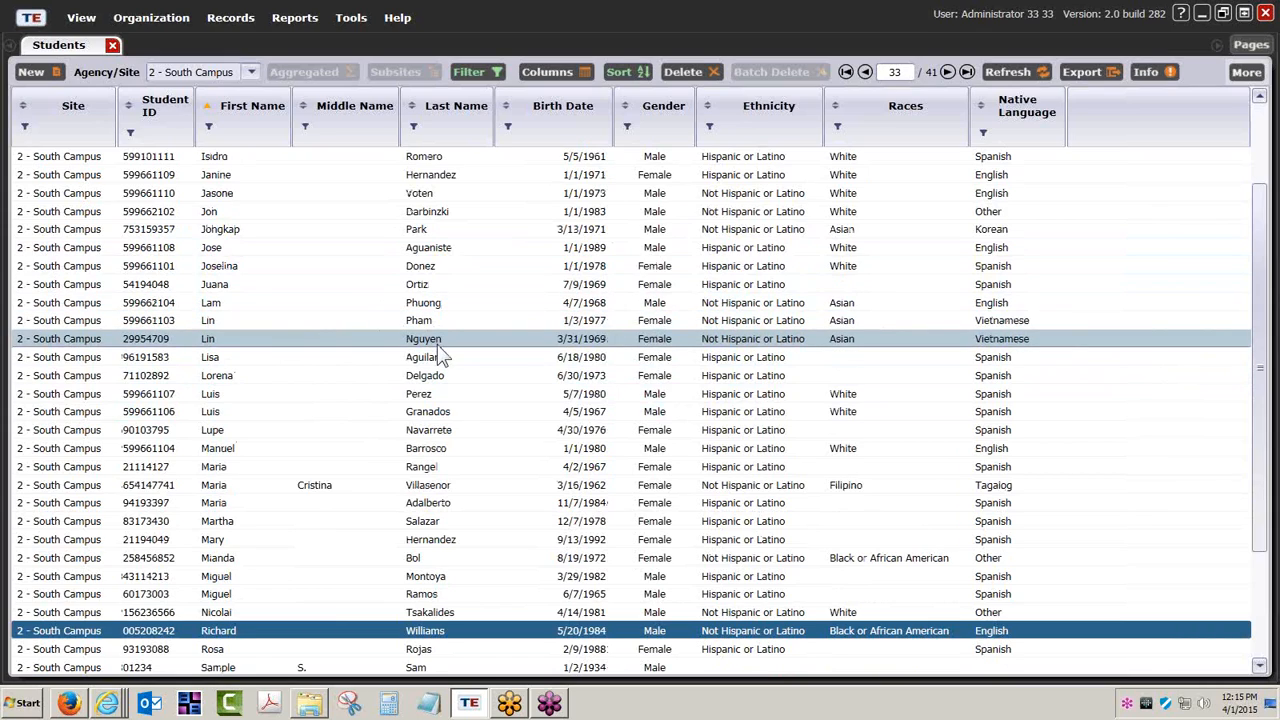
scroll(432, 360, down, 1)
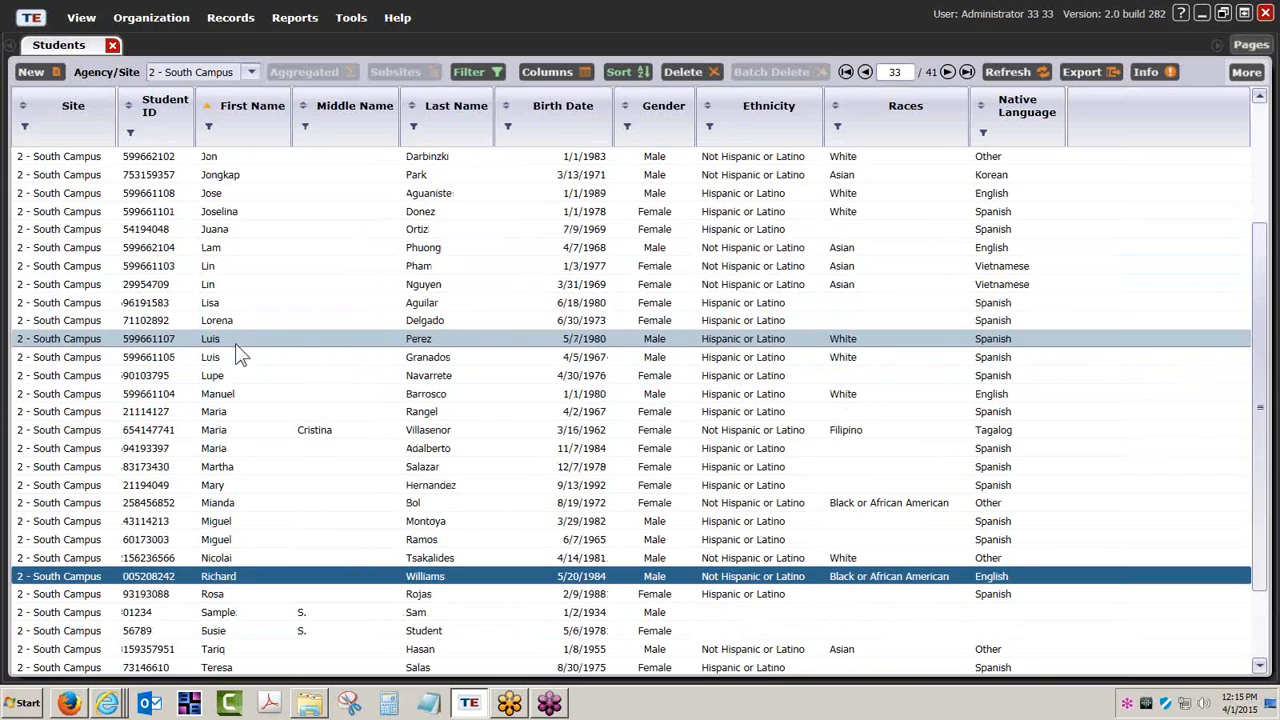
click(429, 360)
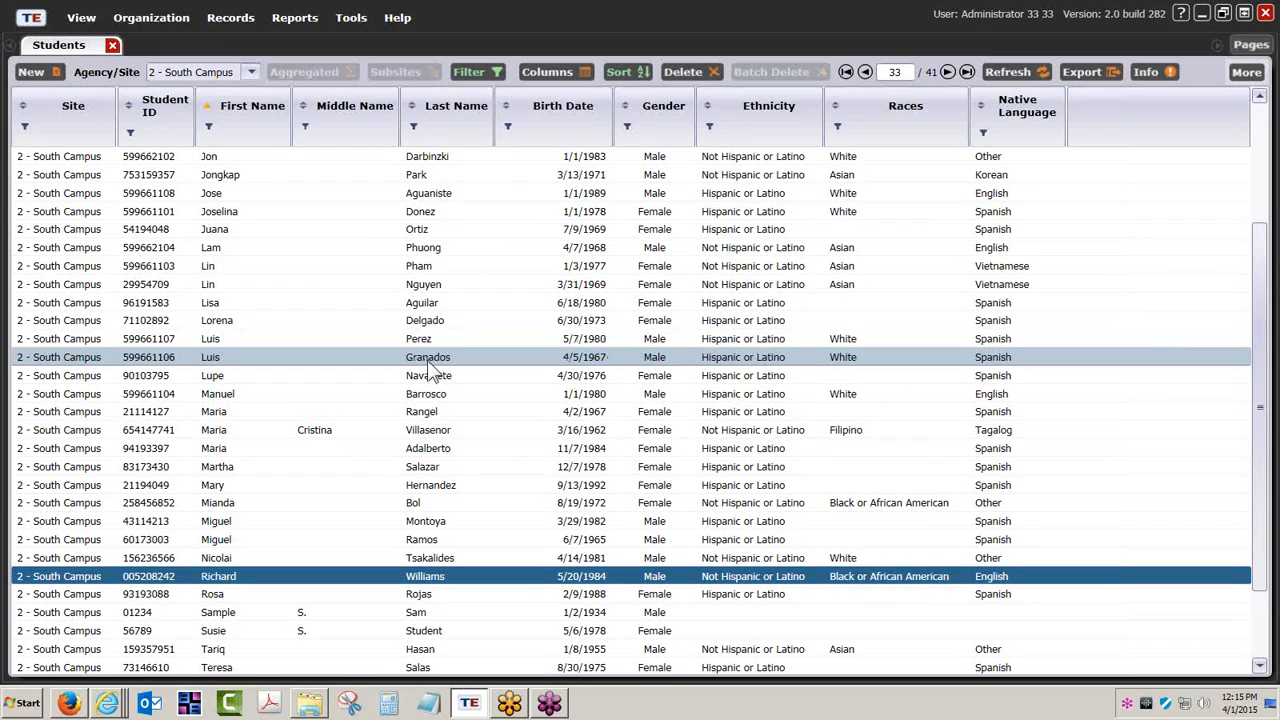
scroll(445, 393, down, 1)
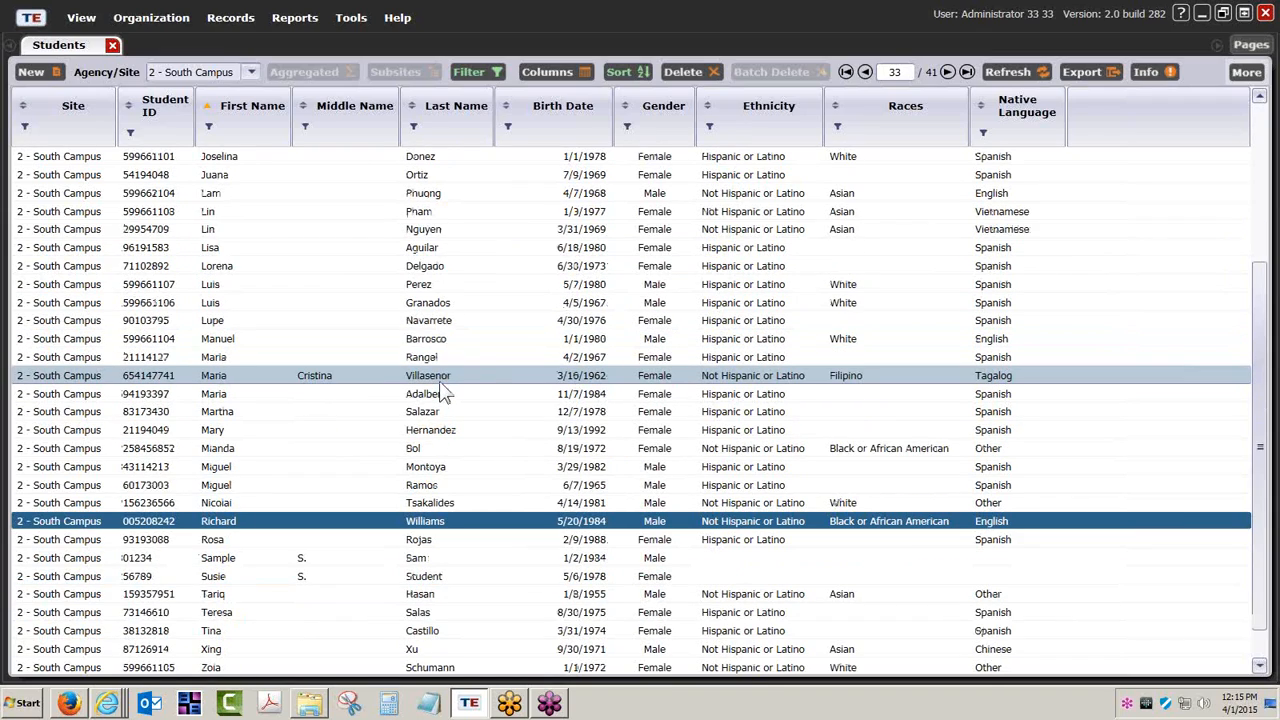
scroll(445, 393, down, 1)
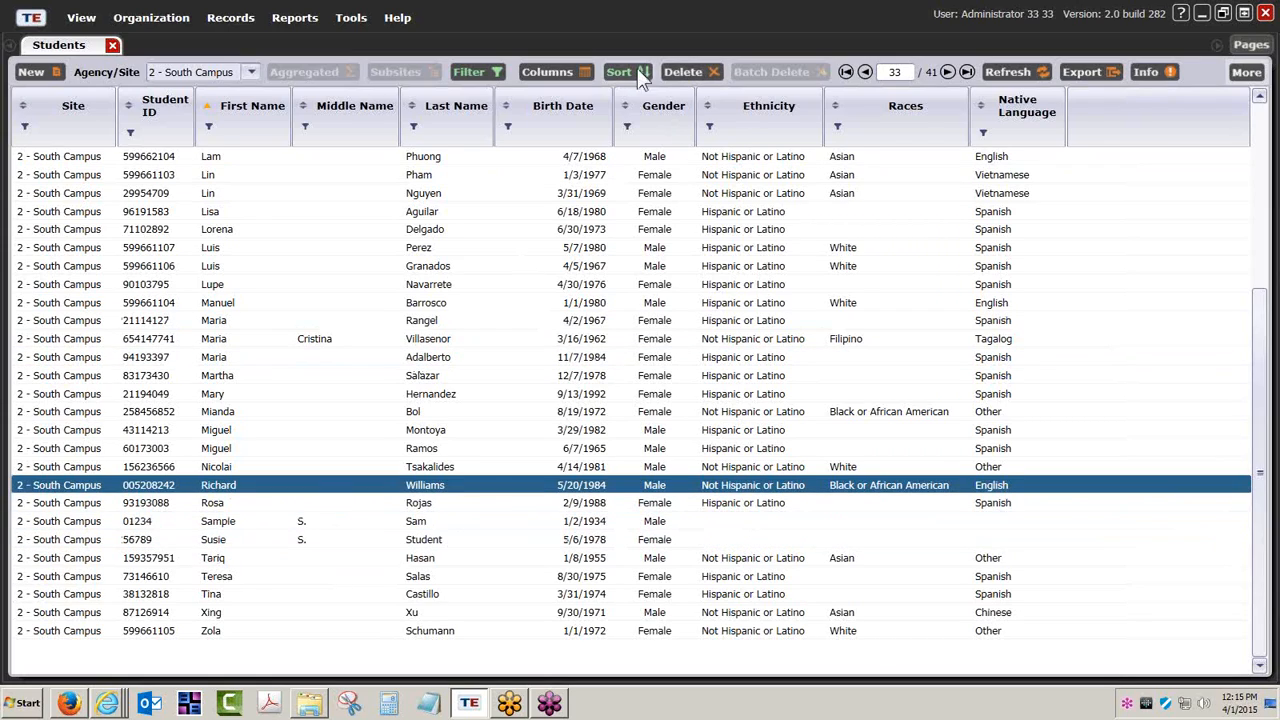
Remove the current program year condition from the South Campus student list's filter and apply the change
click(478, 70)
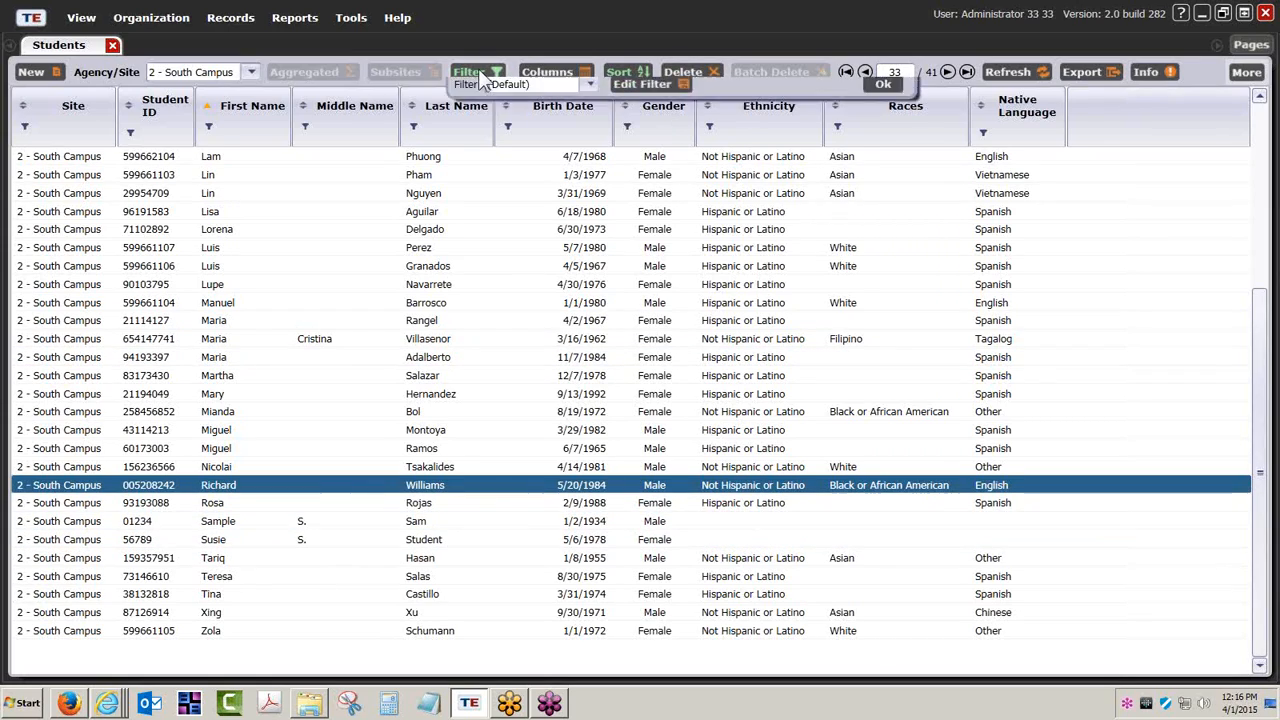
click(722, 94)
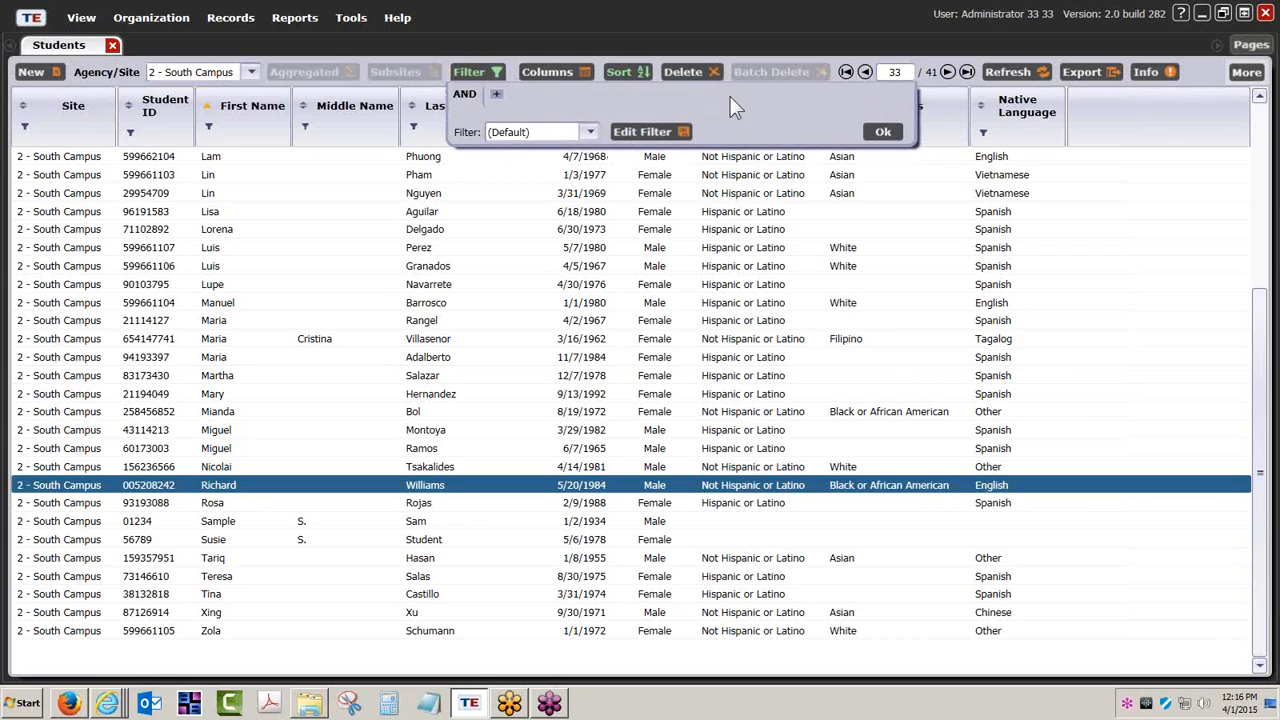
click(886, 128)
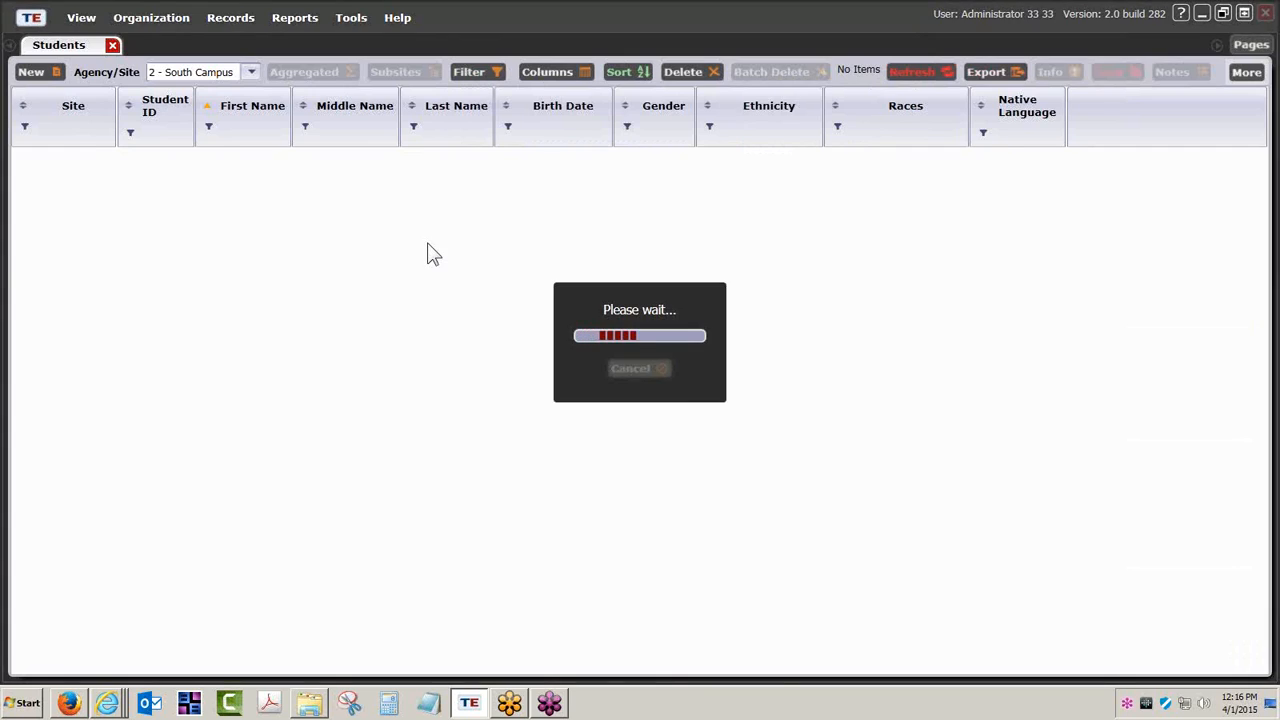
Compare the possible duplicate pairs near the end of the South Campus list, selecting the two Sample records and the two Susie records in turn
scroll(352, 325, down, 3)
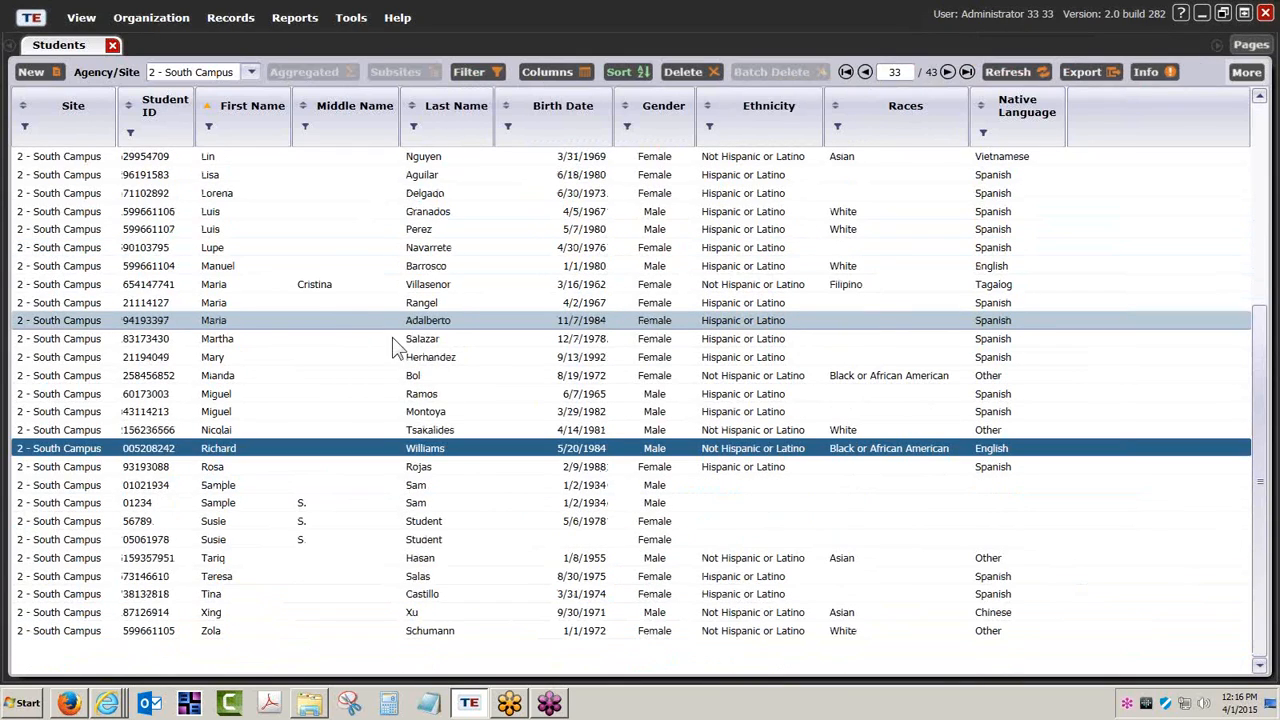
click(220, 485)
ctrl+click(220, 503)
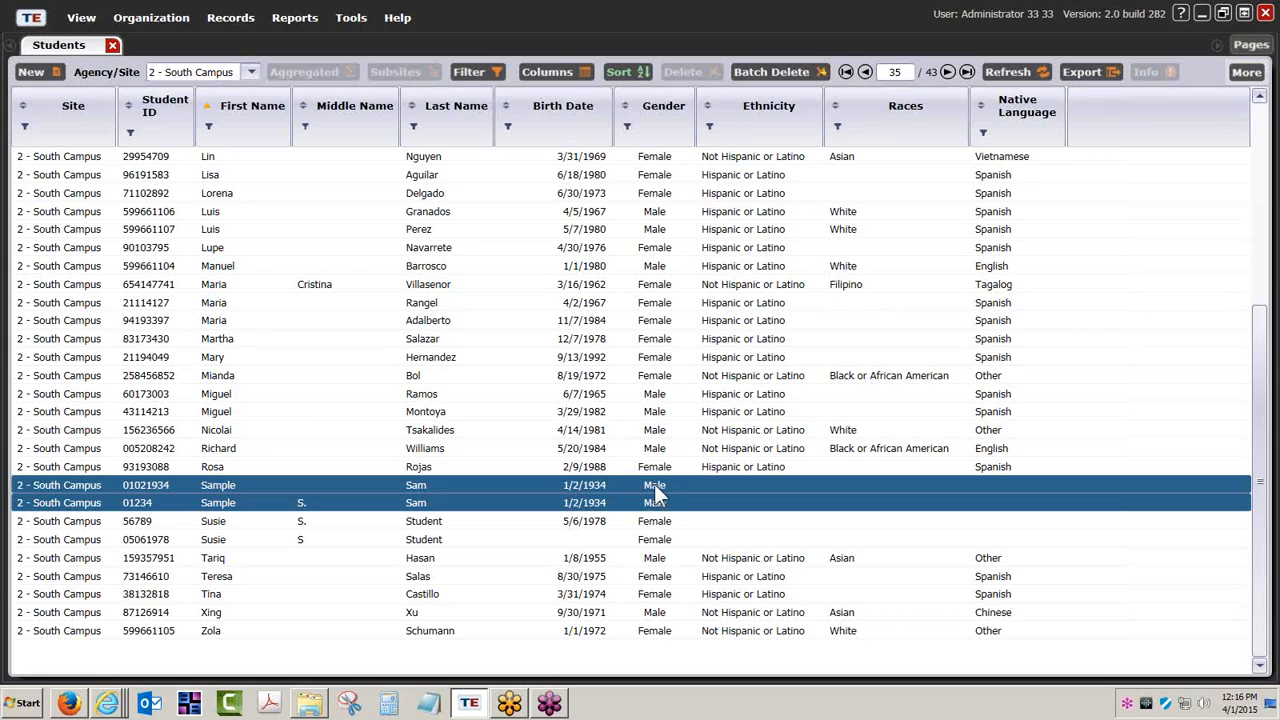
click(243, 524)
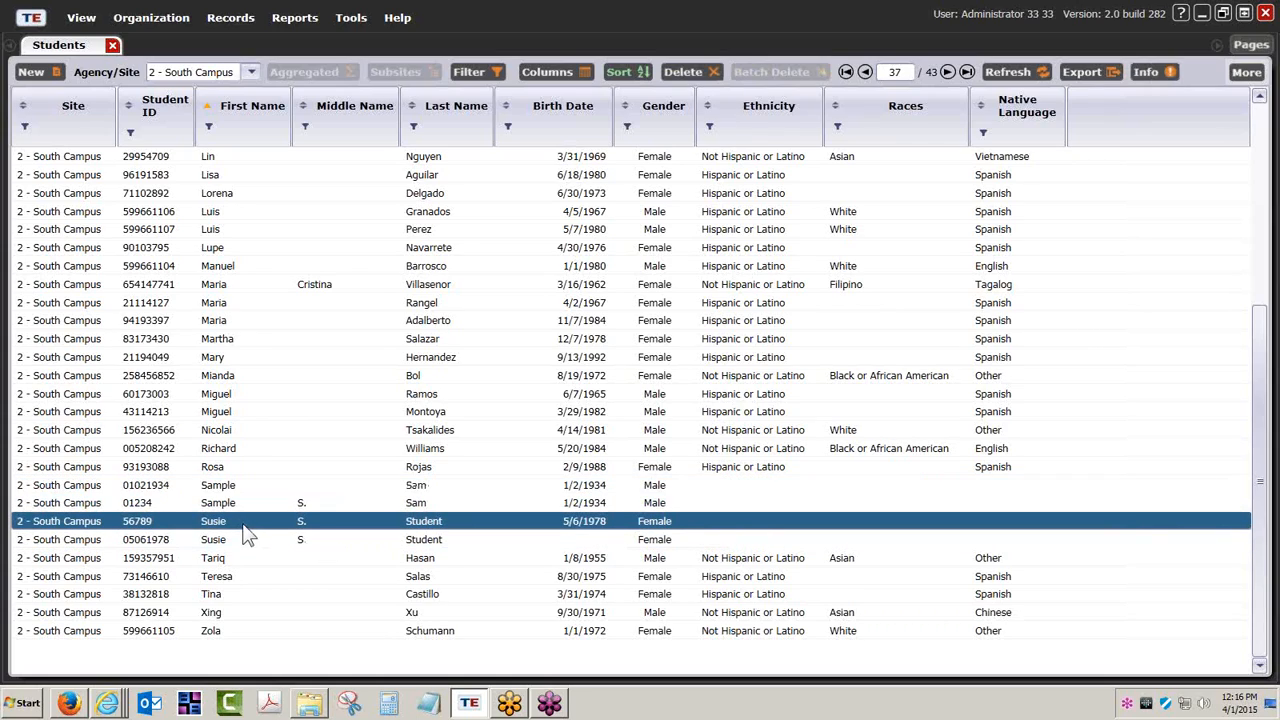
ctrl+click(244, 540)
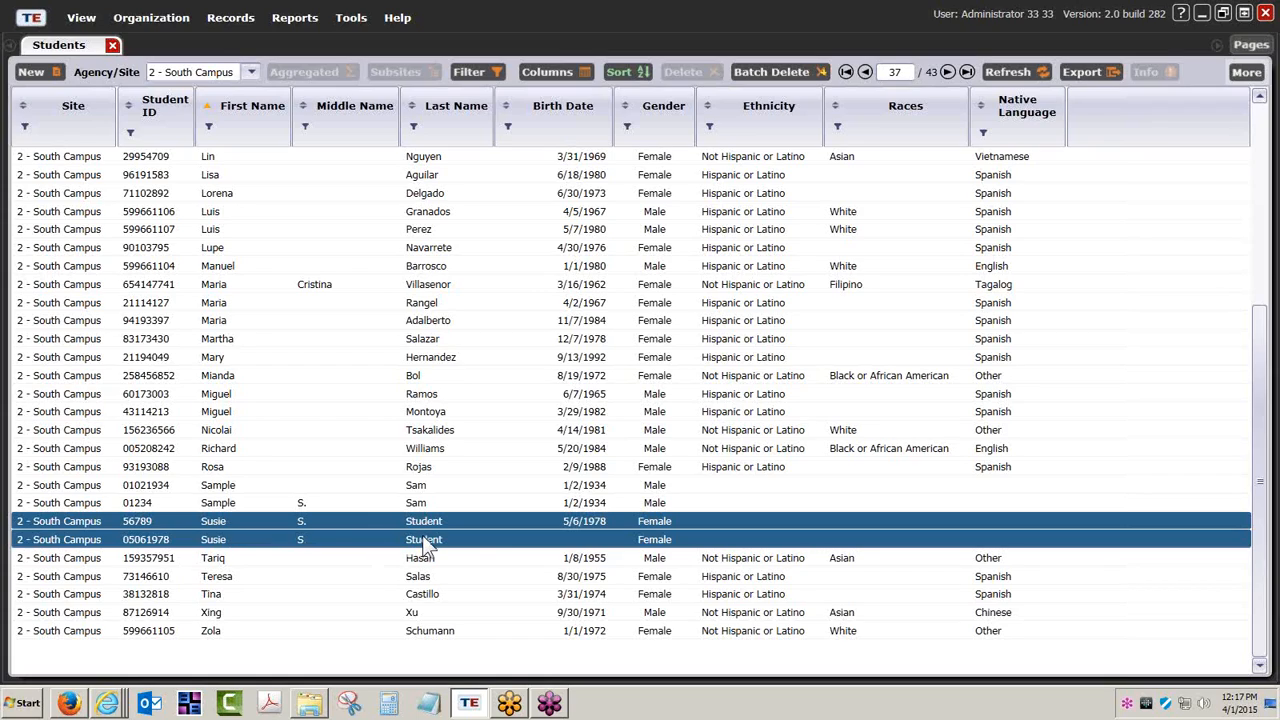
Check the additional list commands with only the first Sample record selected, and select both Sample records together
click(251, 484)
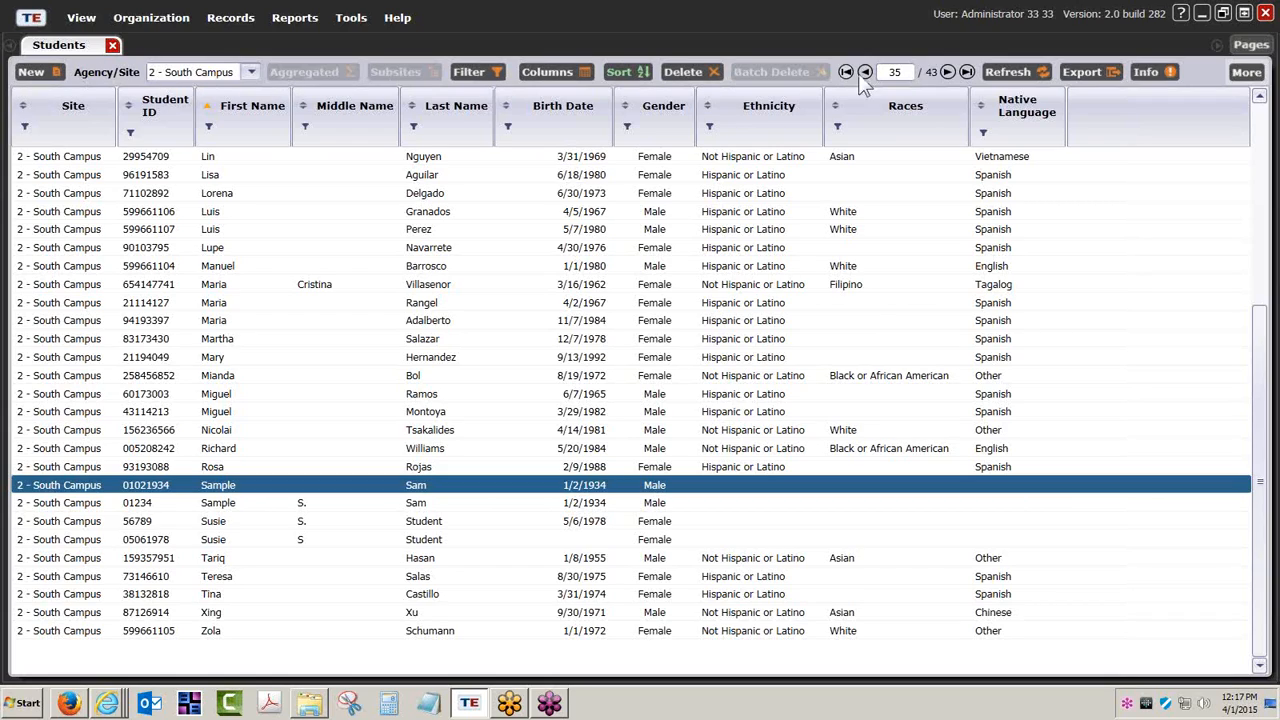
click(1246, 74)
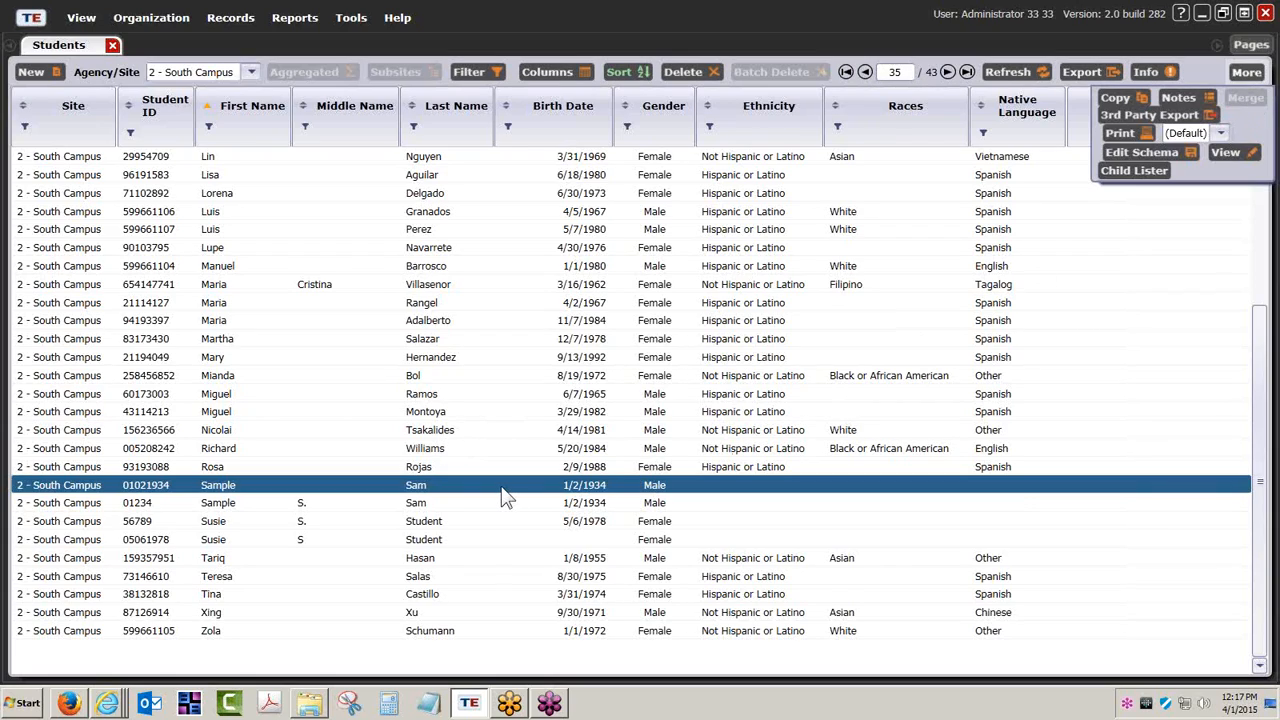
click(314, 487)
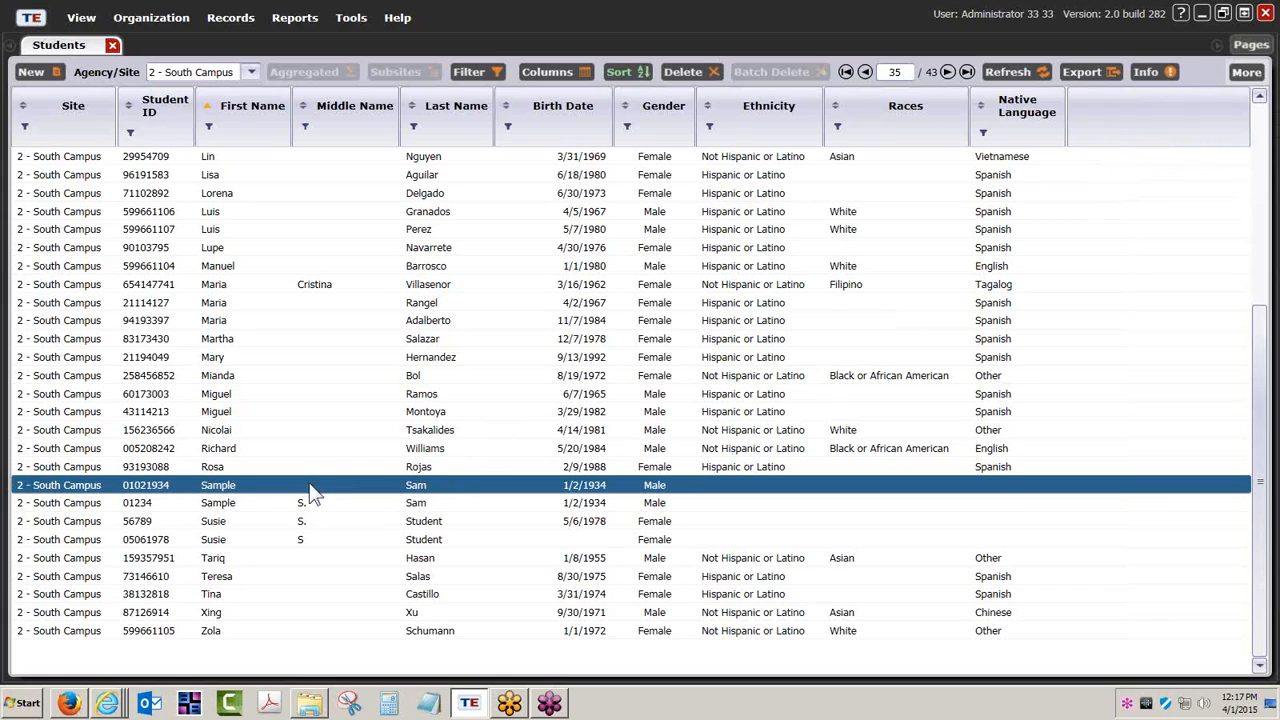
ctrl+click(233, 503)
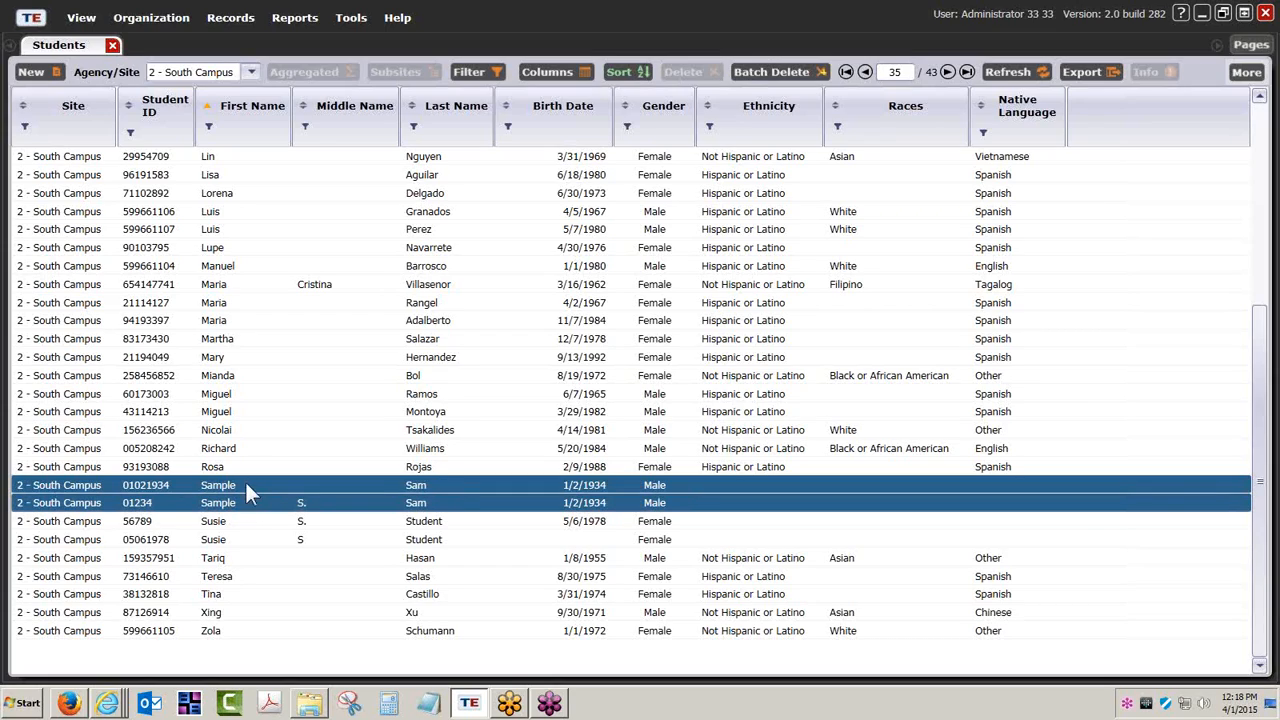
Demonstrate multiple selection on adjacent and non-adjacent student records, finishing with both Sample records selected
click(247, 486)
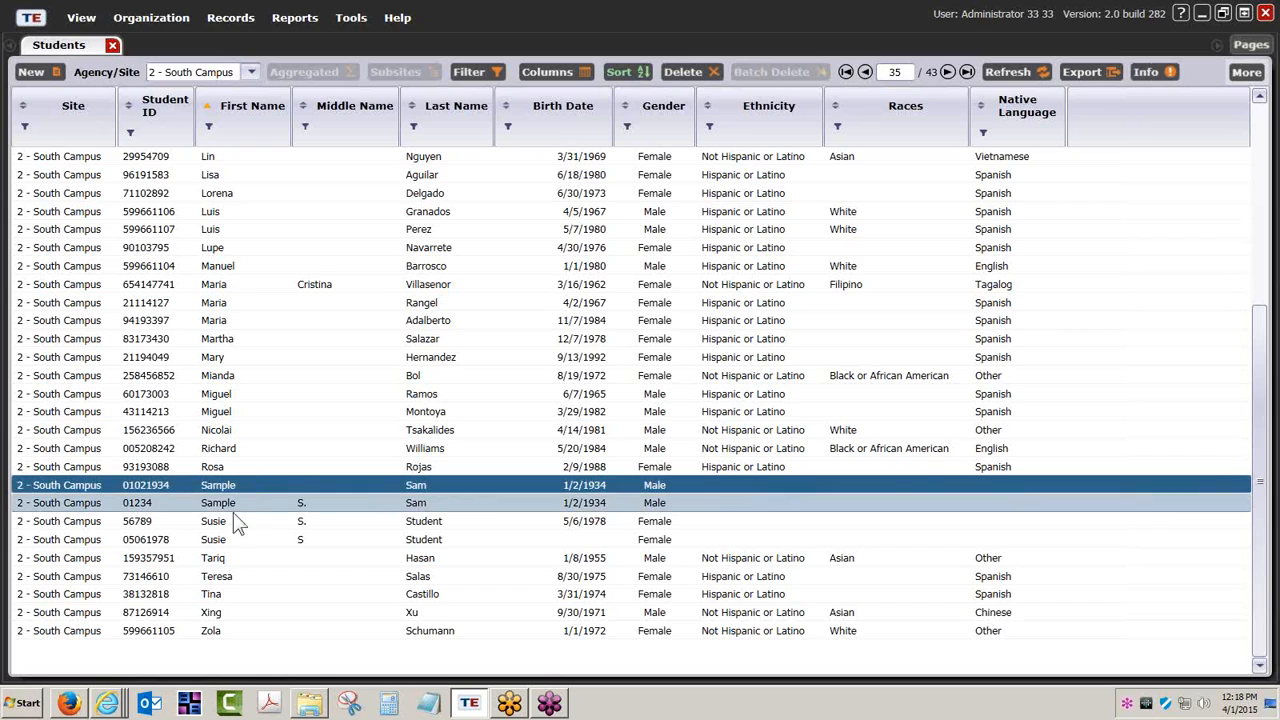
ctrl+click(229, 596)
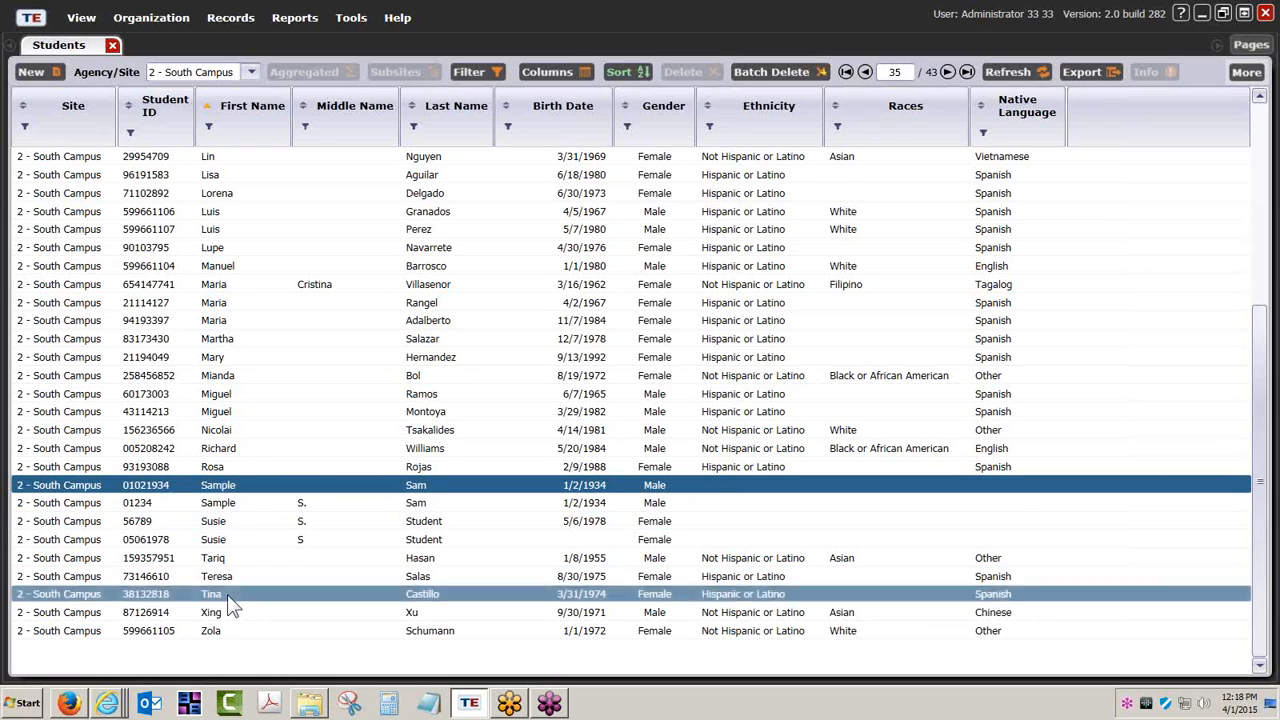
shift+click(226, 503)
click(226, 503)
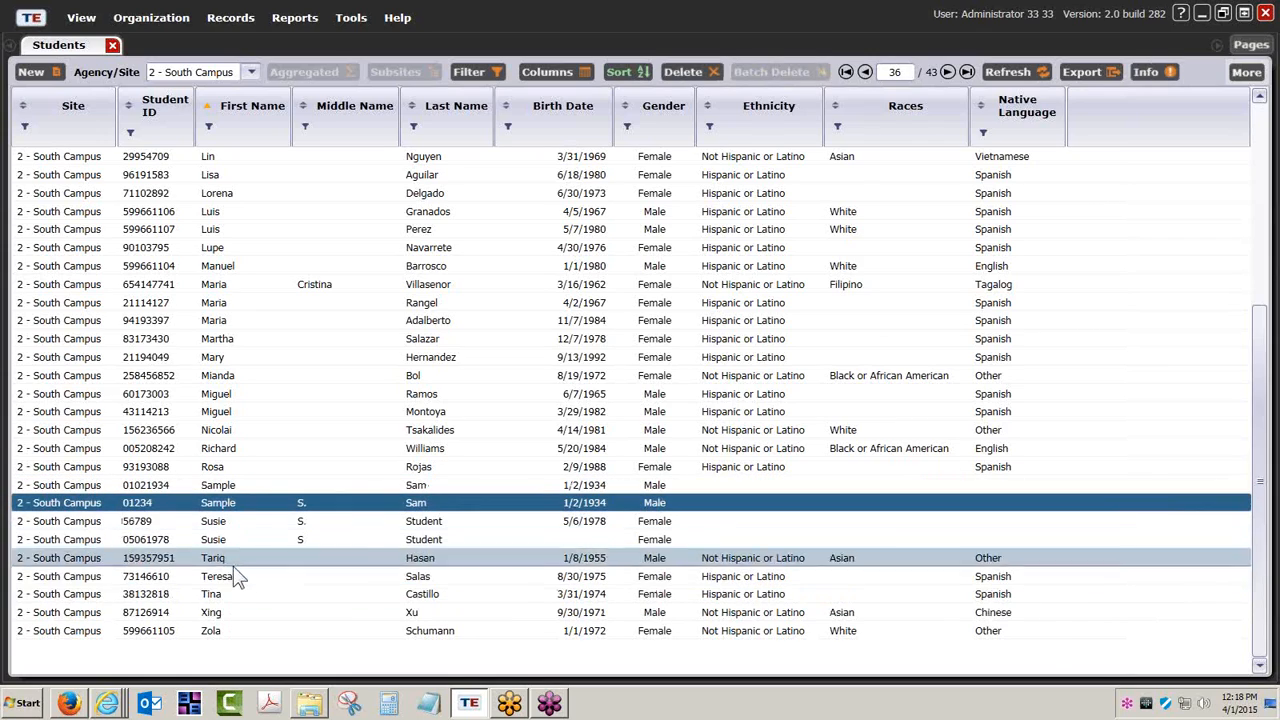
ctrl+click(229, 523)
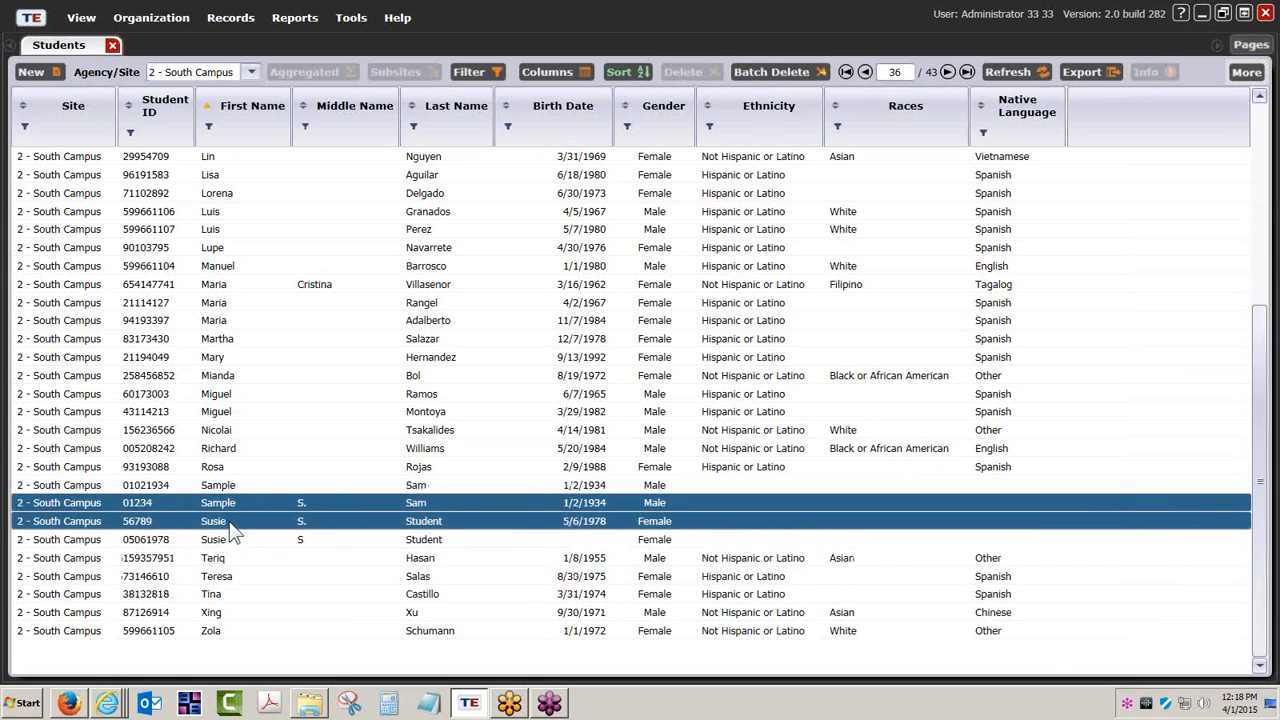
click(227, 492)
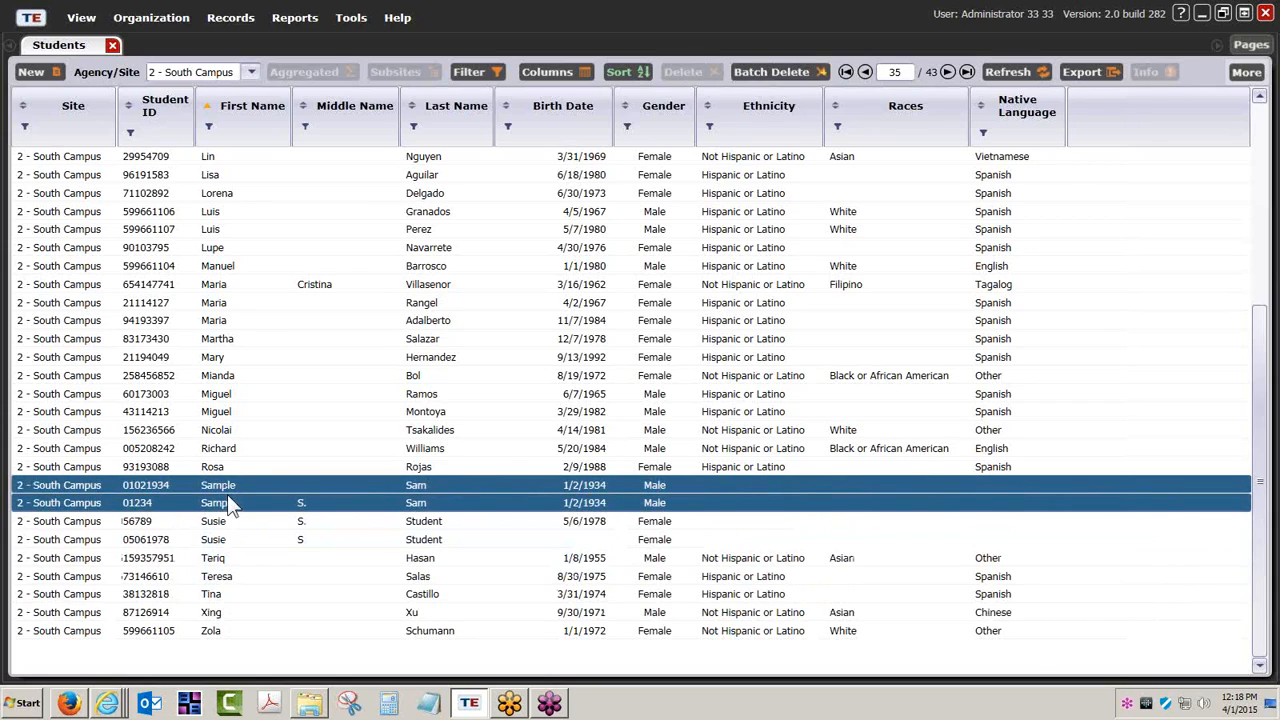
ctrl+click(227, 500)
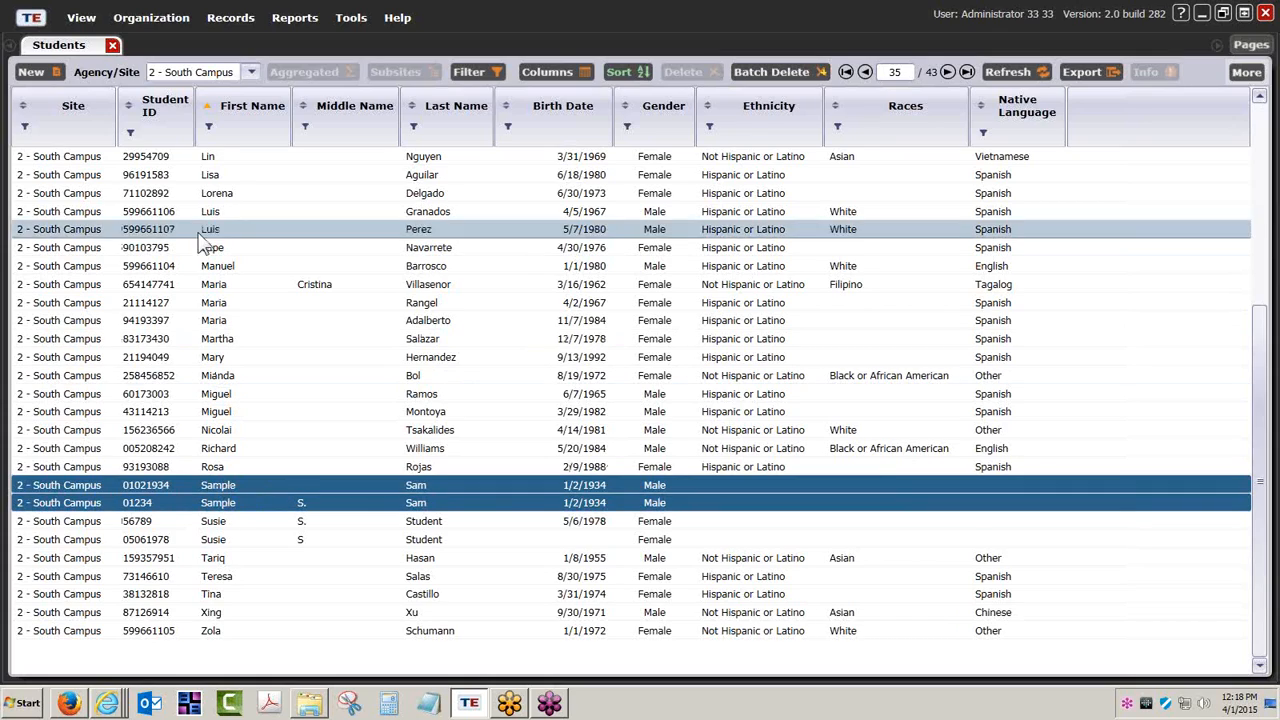
Filter the First Name column to values starting with "sample", and select both listed records for merging
click(207, 124)
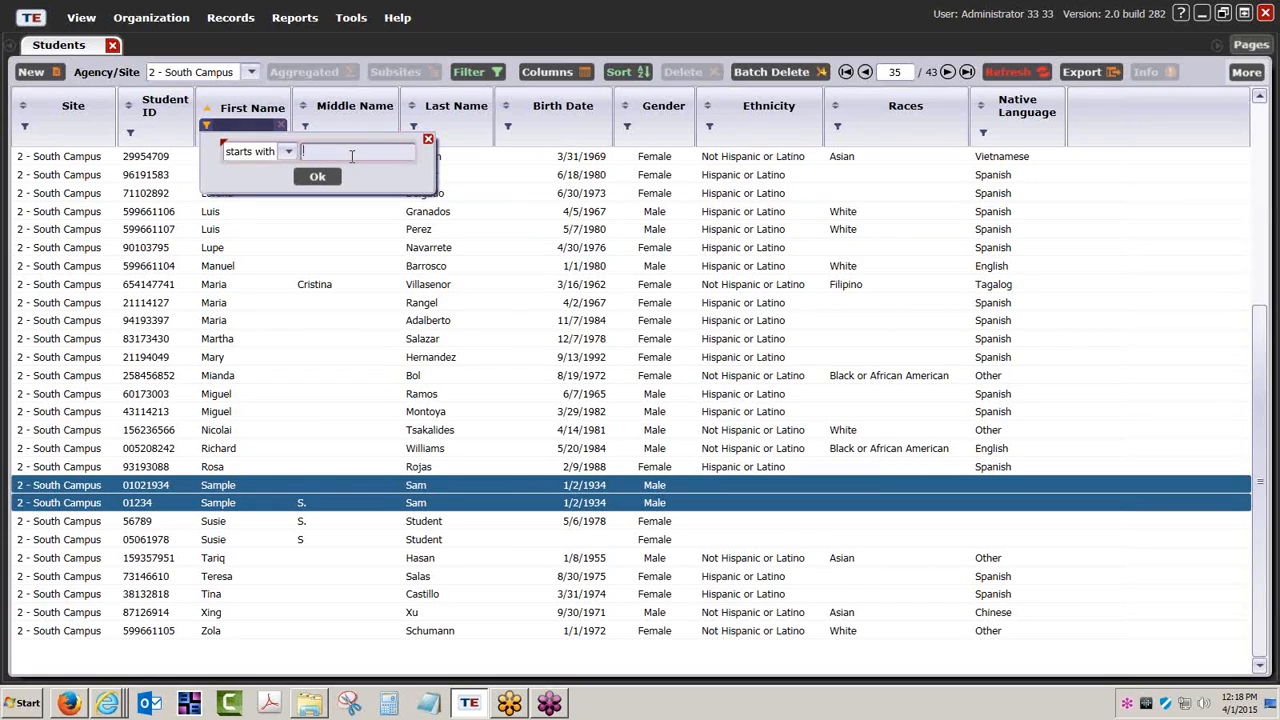
text(sample)
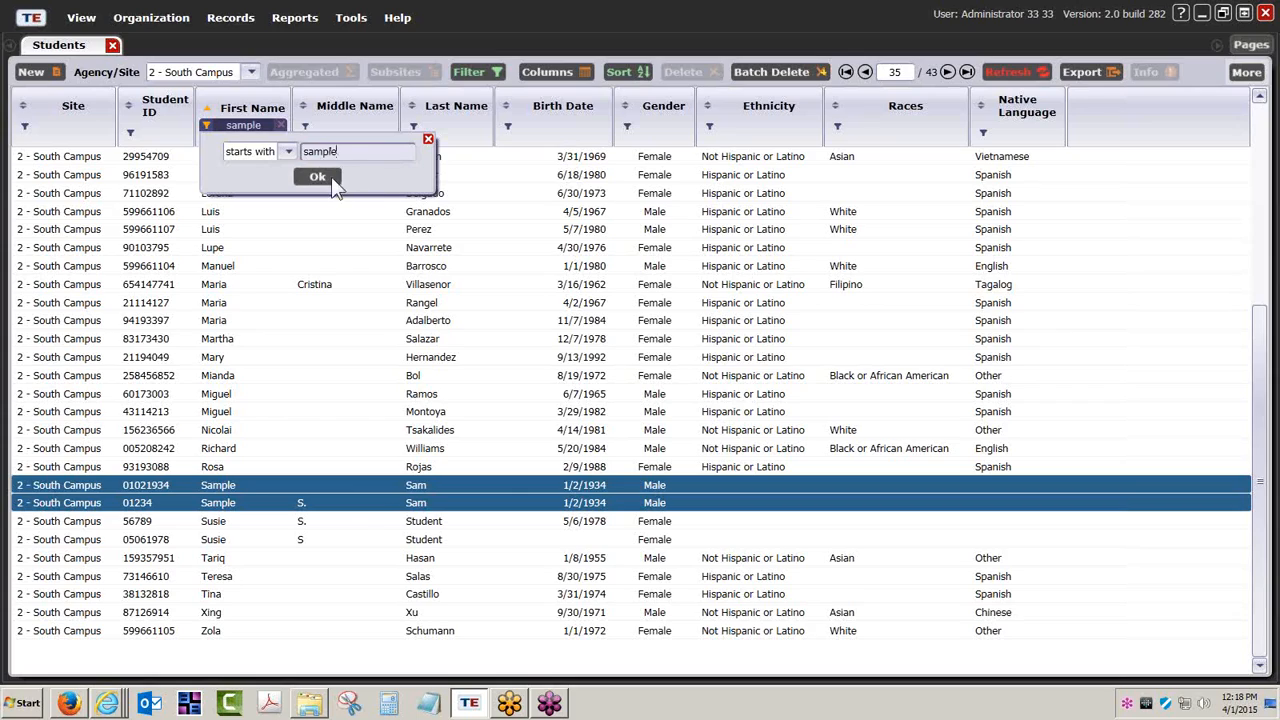
click(327, 177)
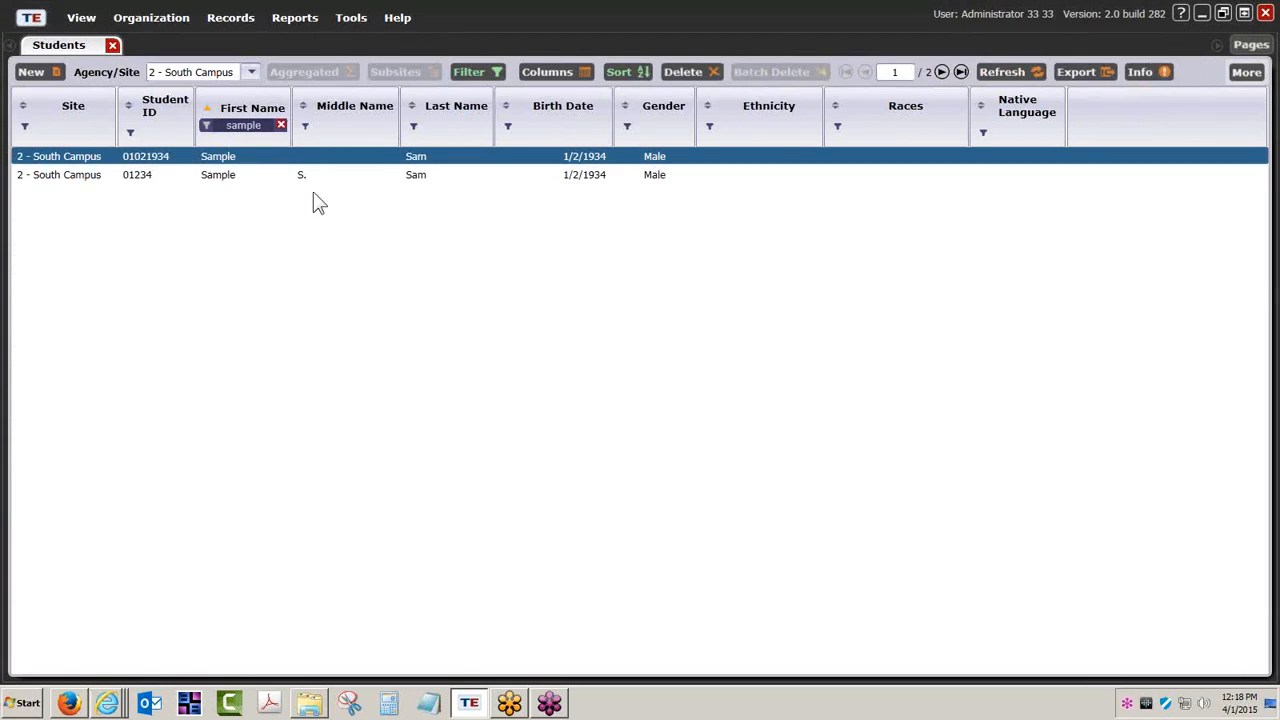
ctrl+click(316, 180)
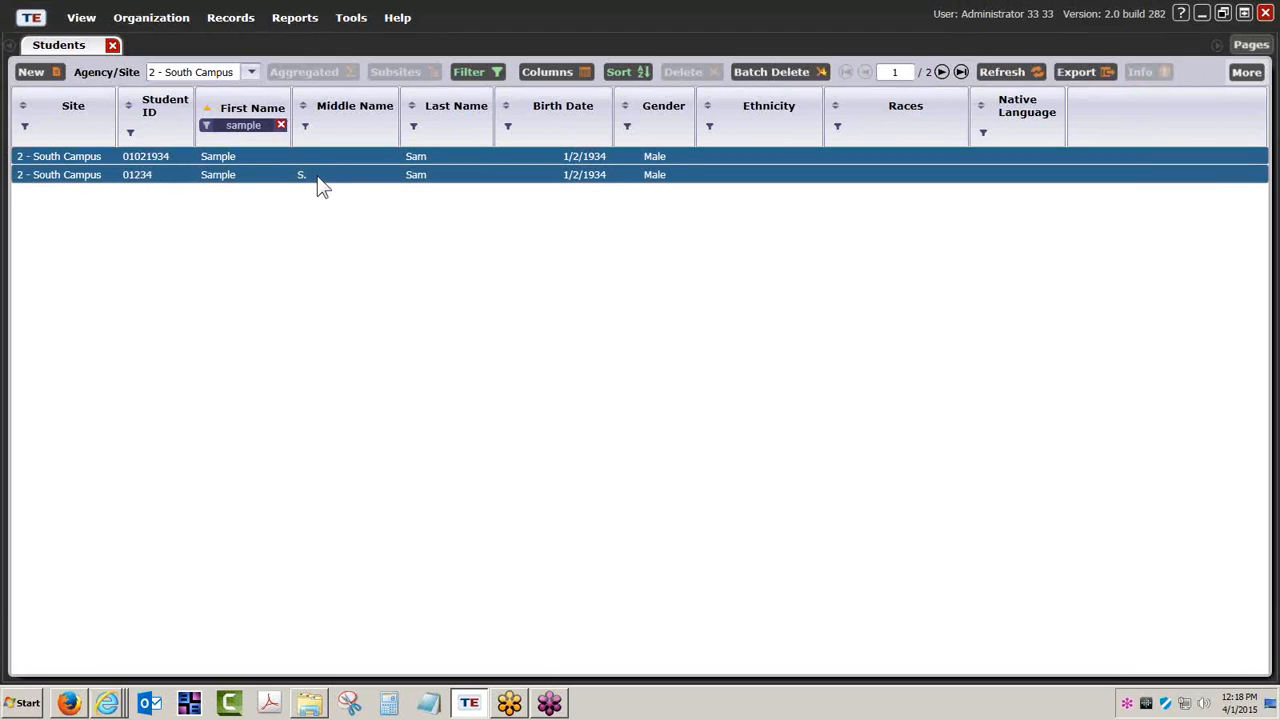
click(1247, 74)
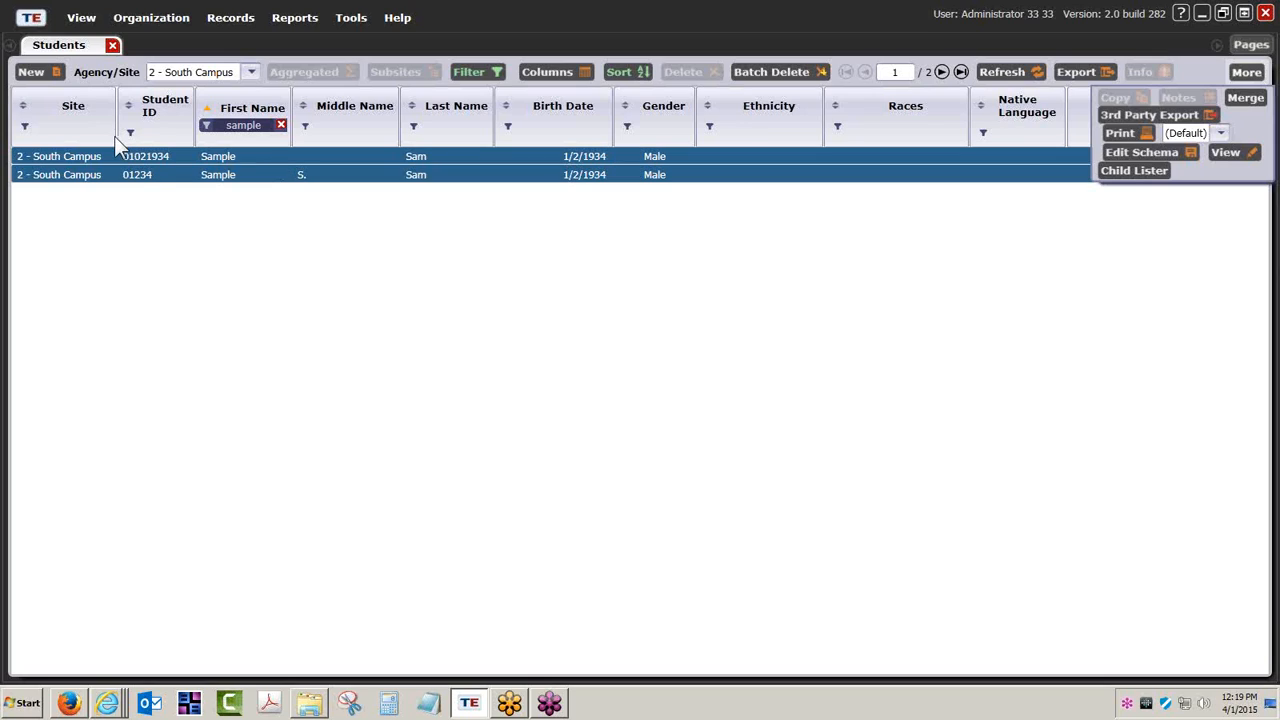
Widen the Site column slightly and view the list of sites in the agency without changing the current site
mouse_move(116, 132)
mouse_down()
mouse_move(137, 139)
mouse_move(127, 134)
mouse_up()
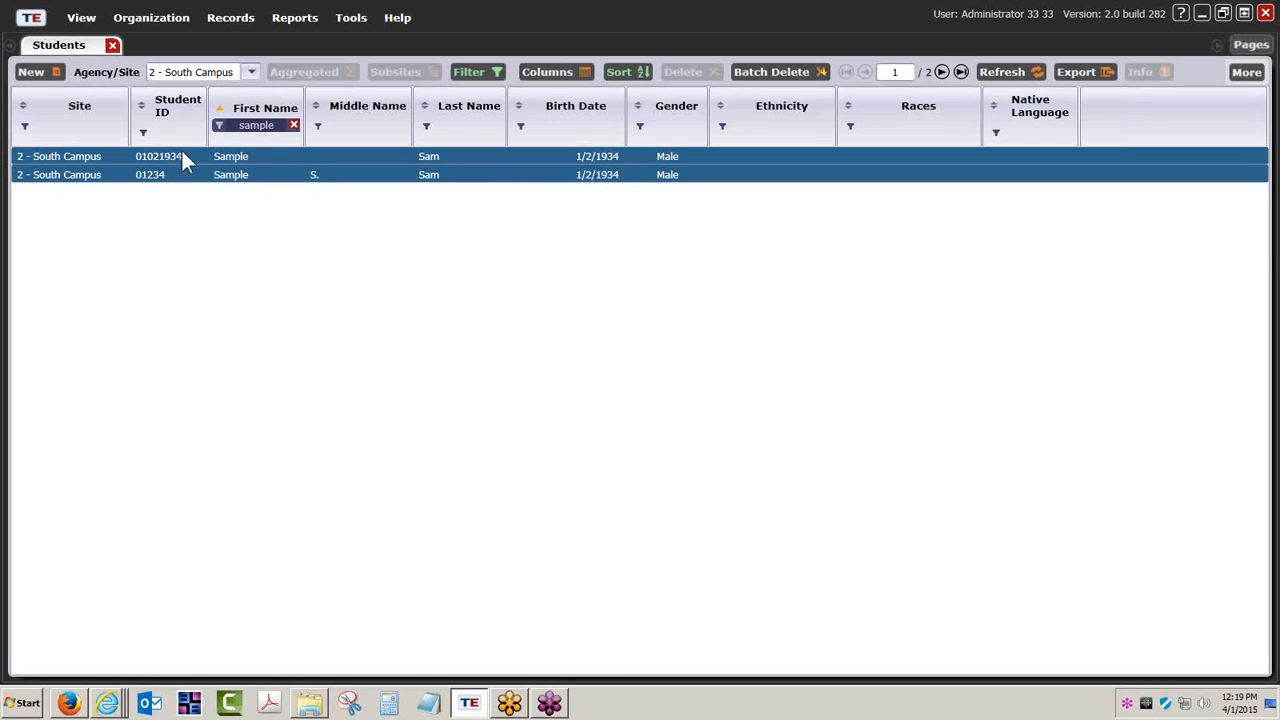
click(249, 71)
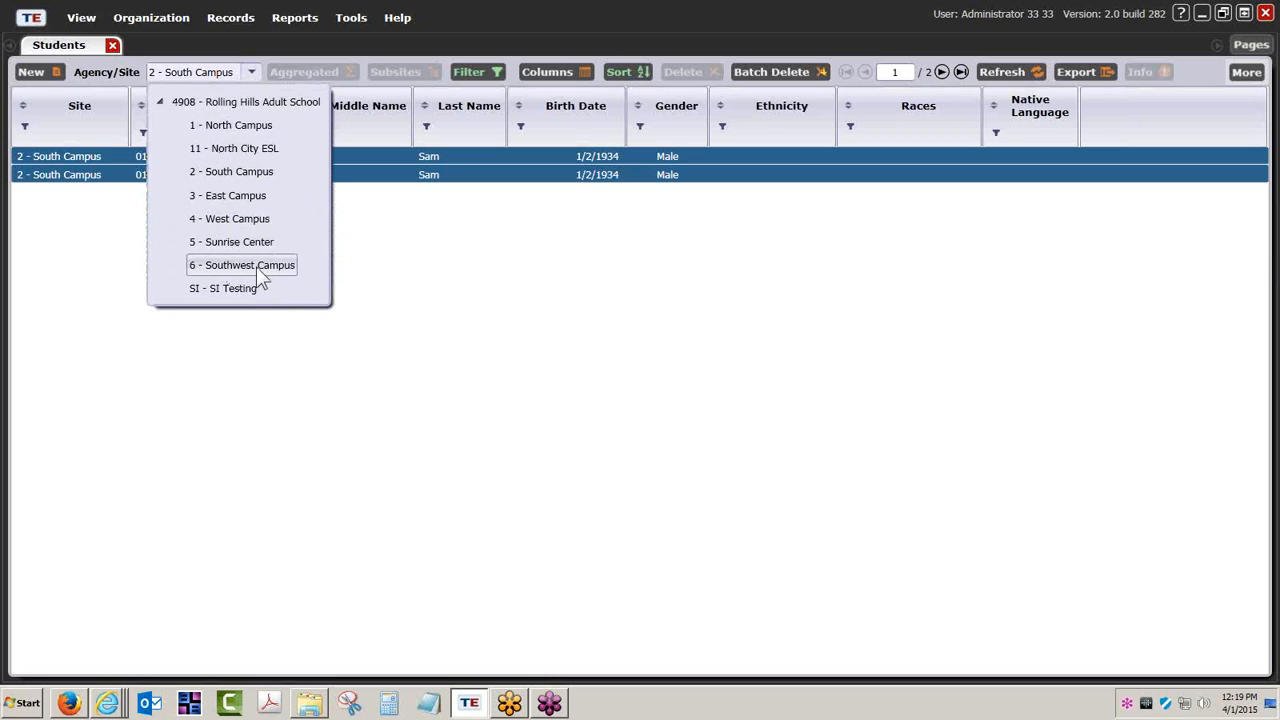
click(366, 300)
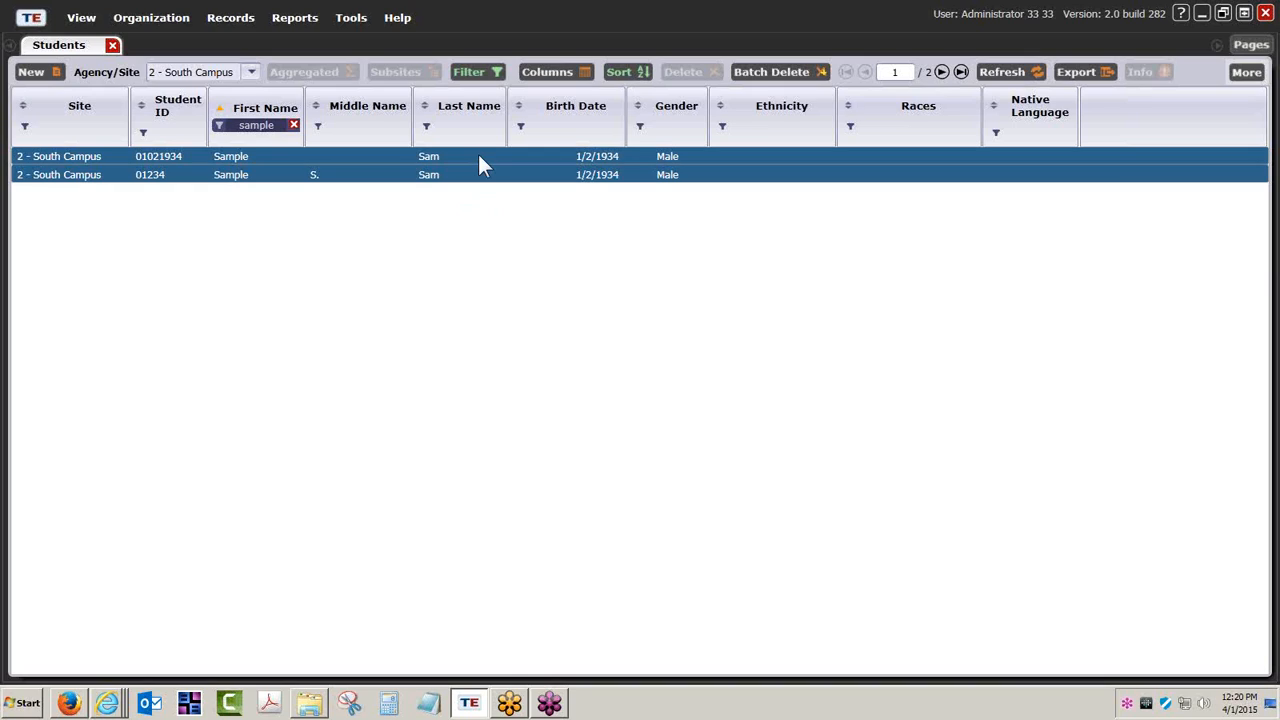
Open the merge form for the two selected student records and set the display size to Large
click(1245, 72)
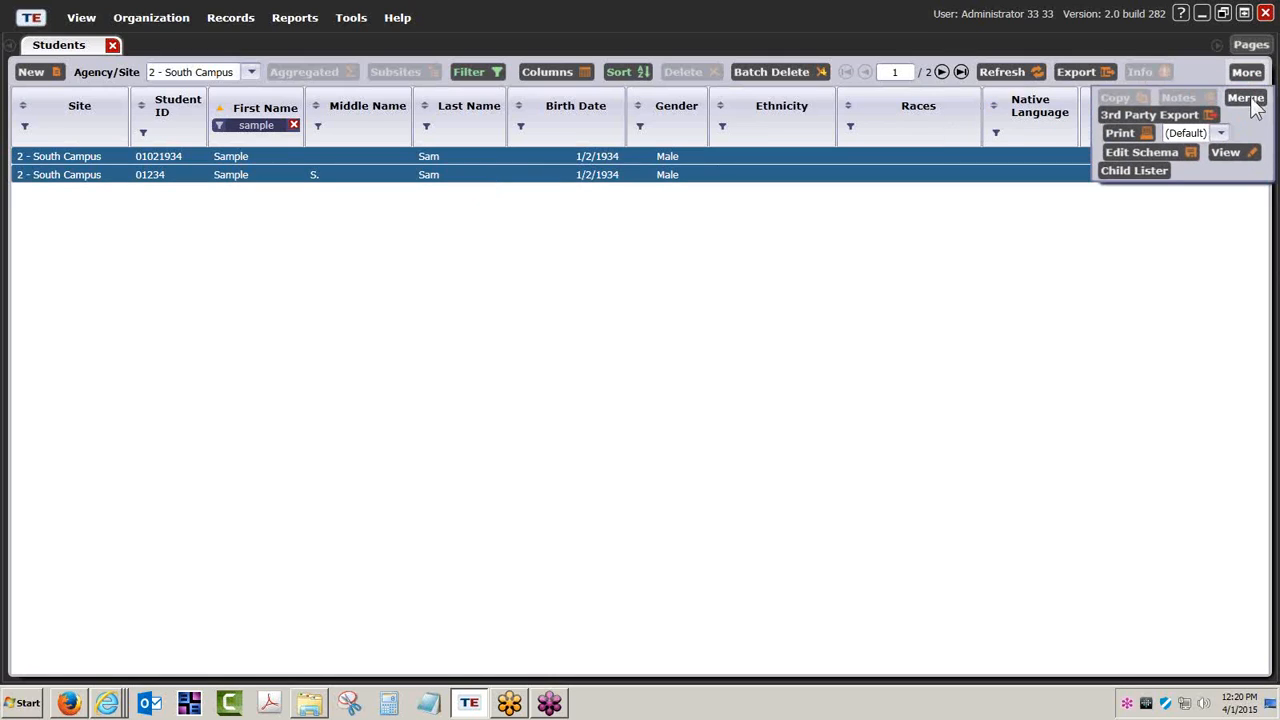
click(1251, 100)
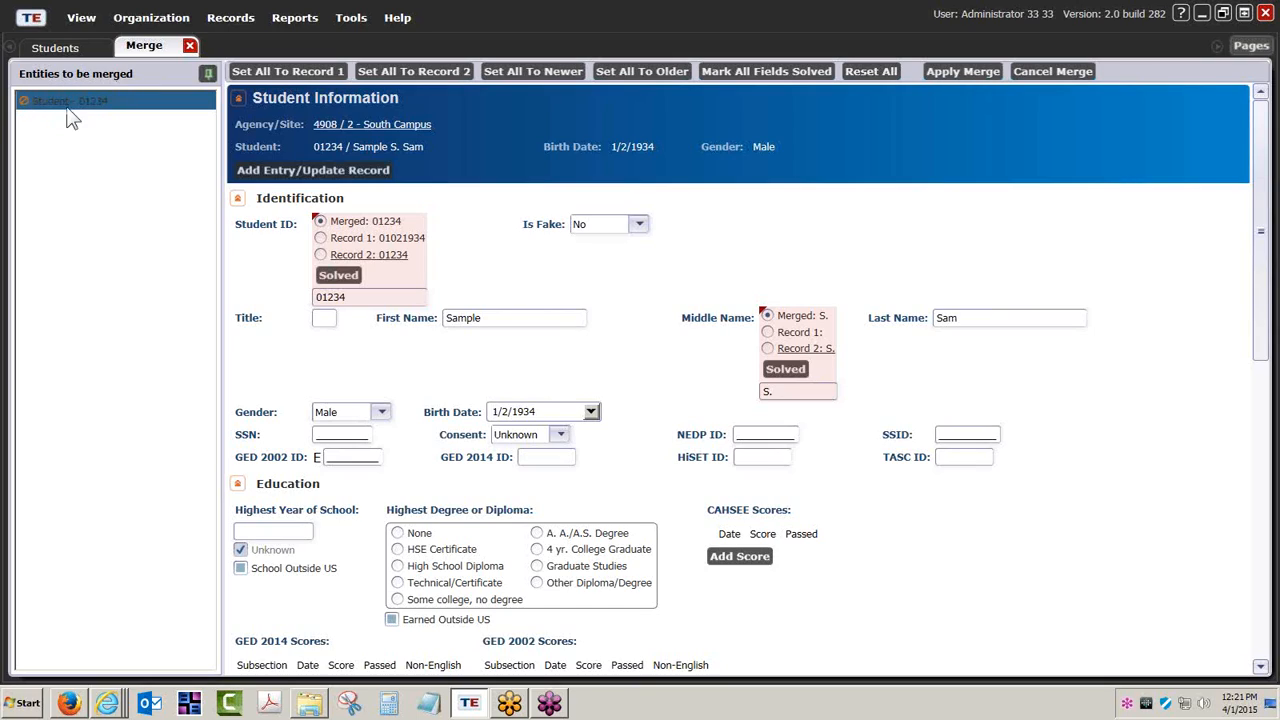
click(81, 17)
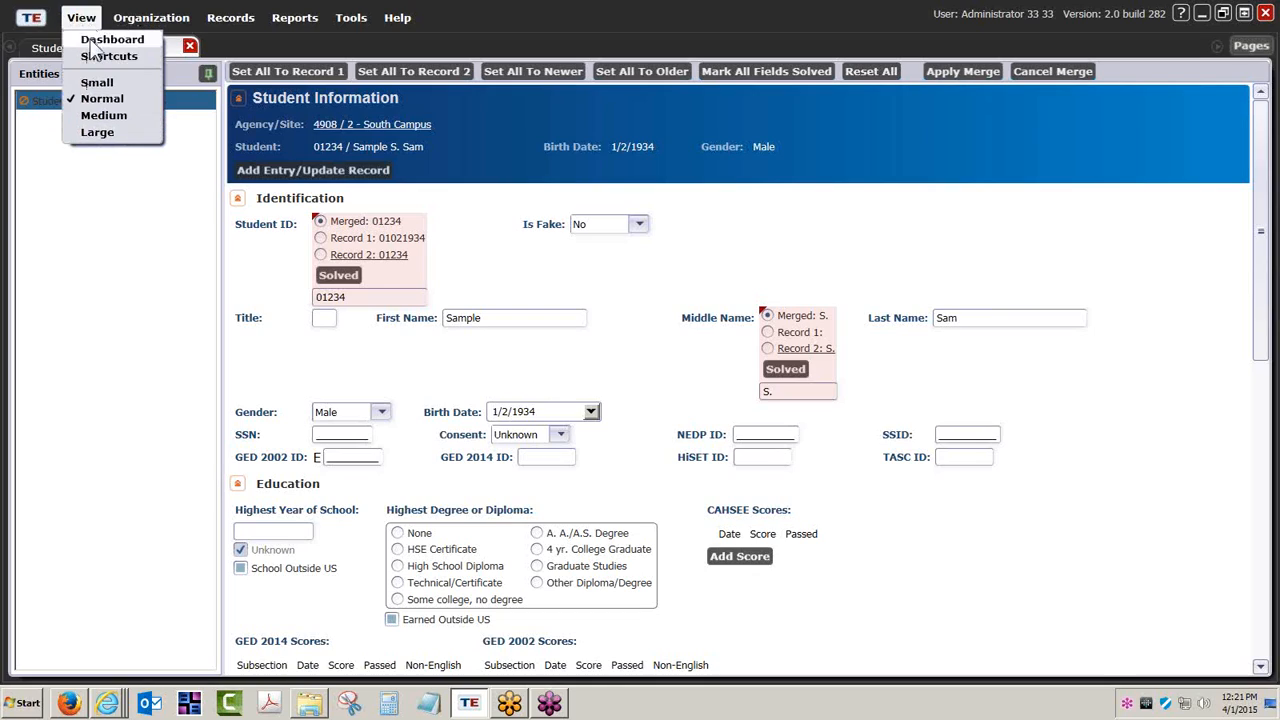
click(97, 132)
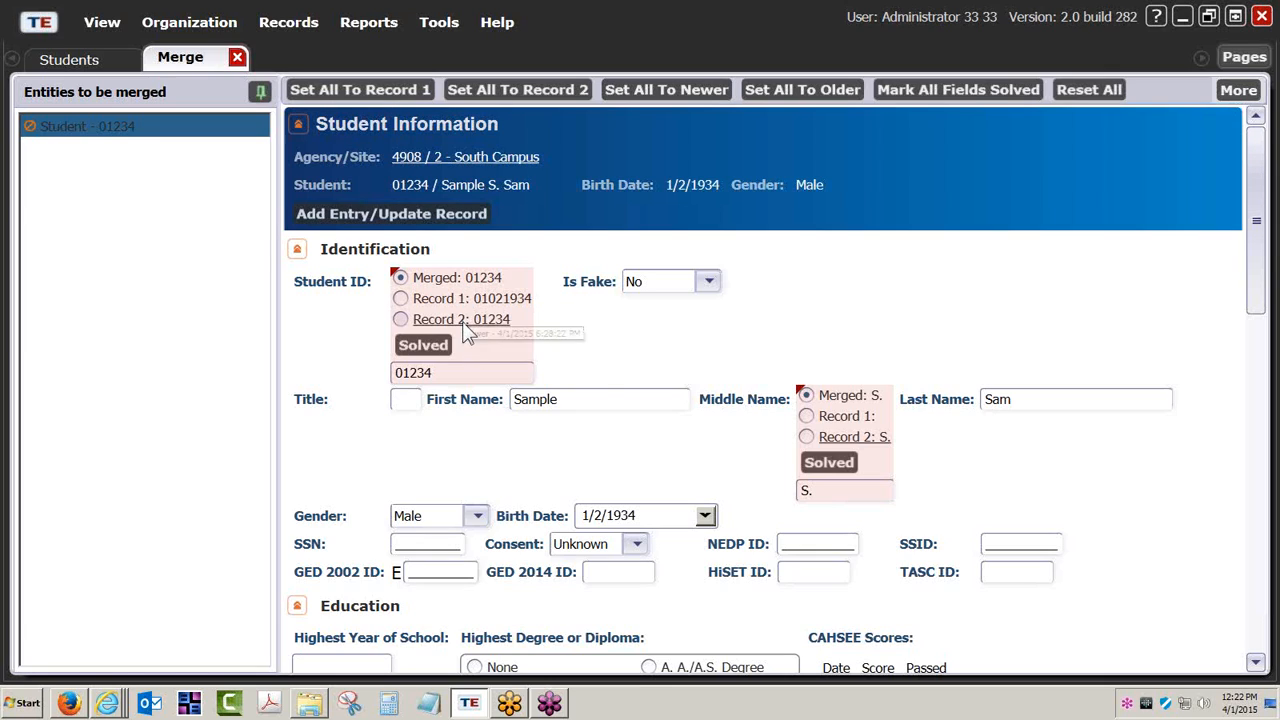
Examine the whole merge form for fields whose values conflict between the two student records
scroll(838, 440, down, 5)
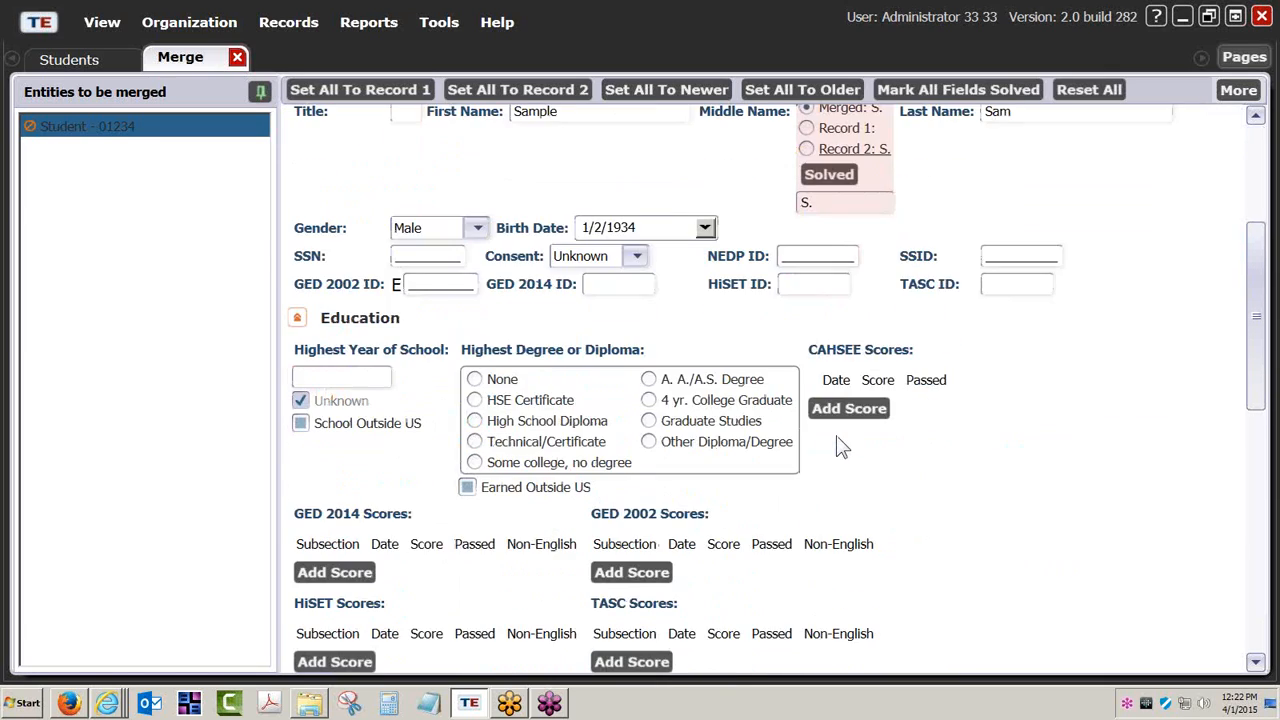
scroll(838, 445, down, 2)
scroll(836, 435, down, 1)
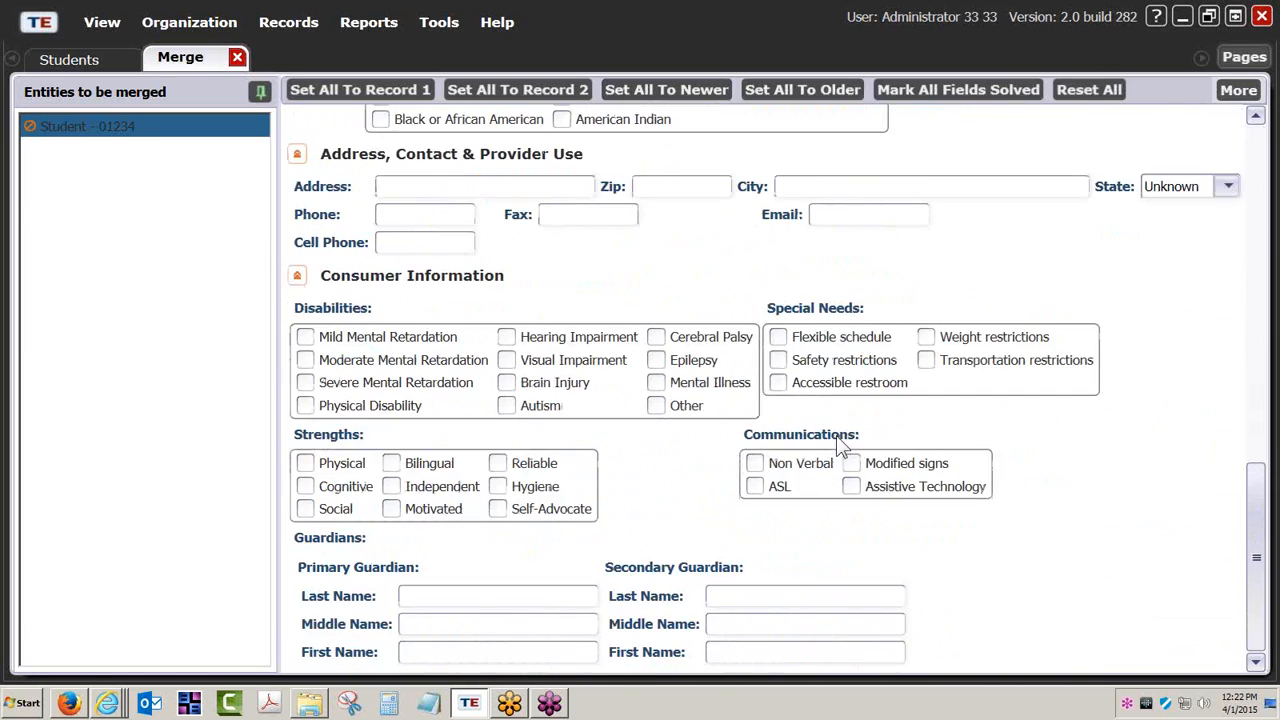
scroll(837, 443, up, 5)
scroll(837, 440, up, 5)
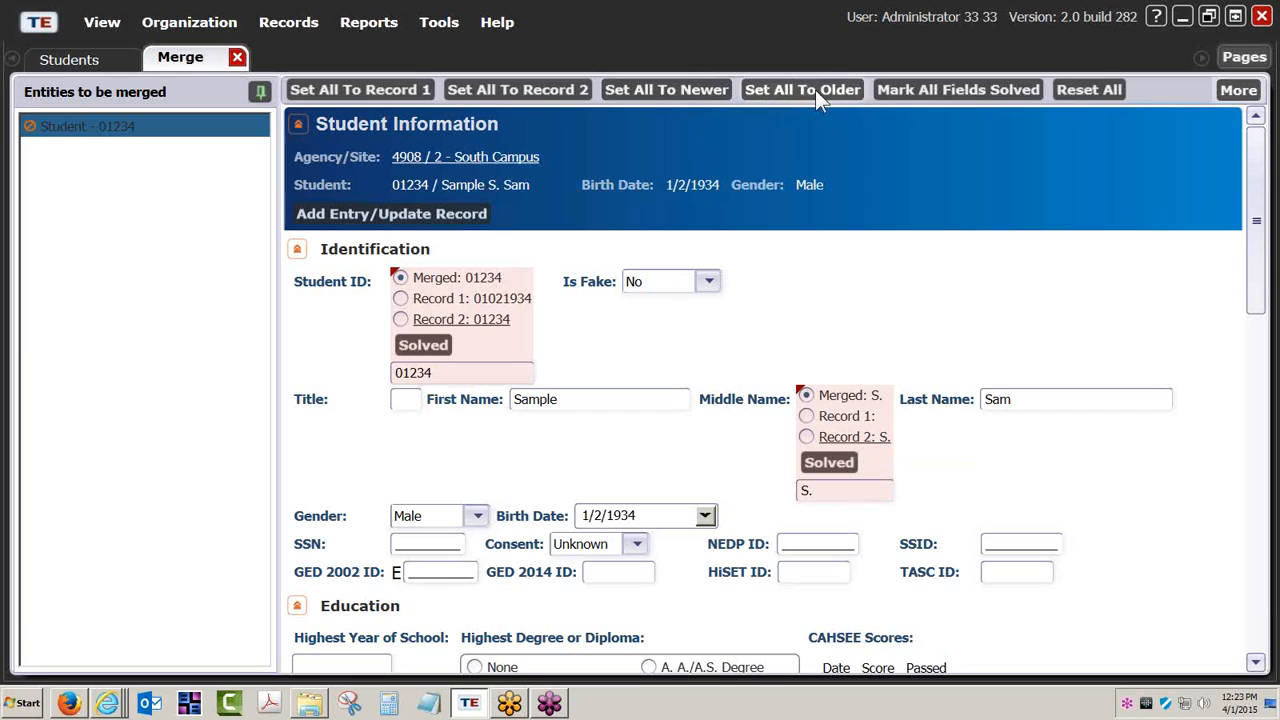
Set all merged fields to the values of Record 1 and mark all fields as solved
click(358, 92)
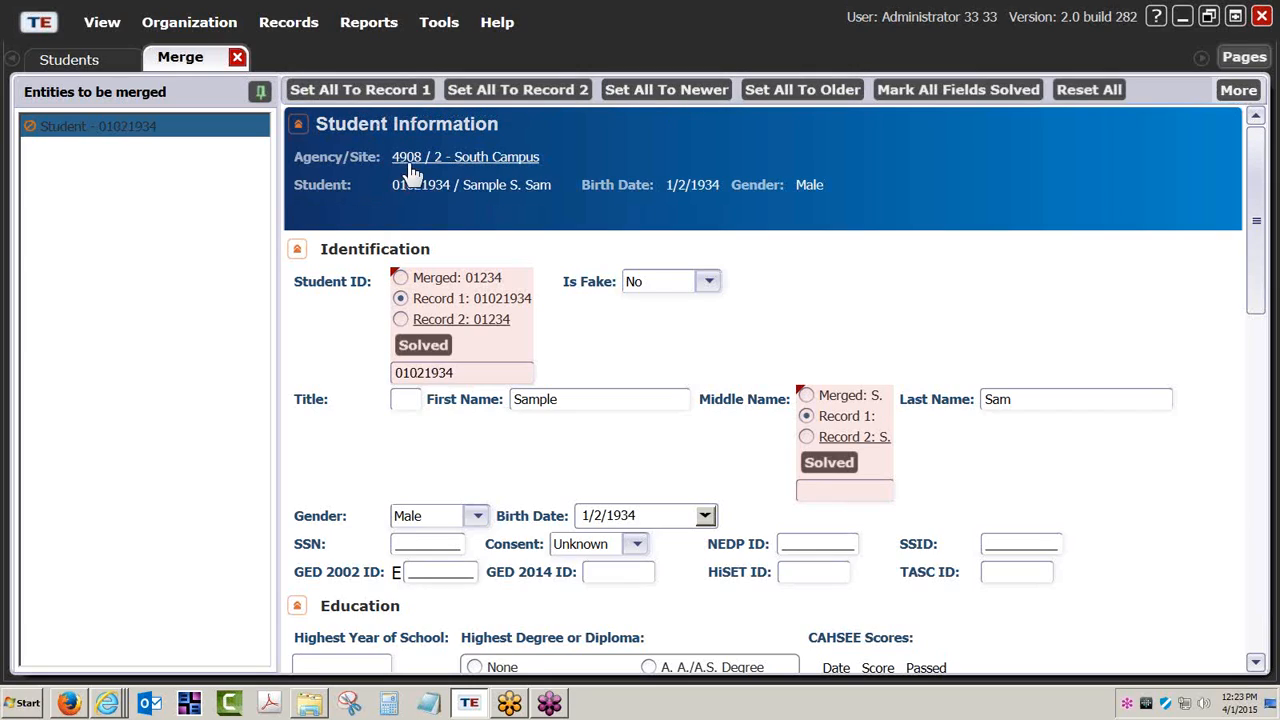
drag(455, 374, 378, 383)
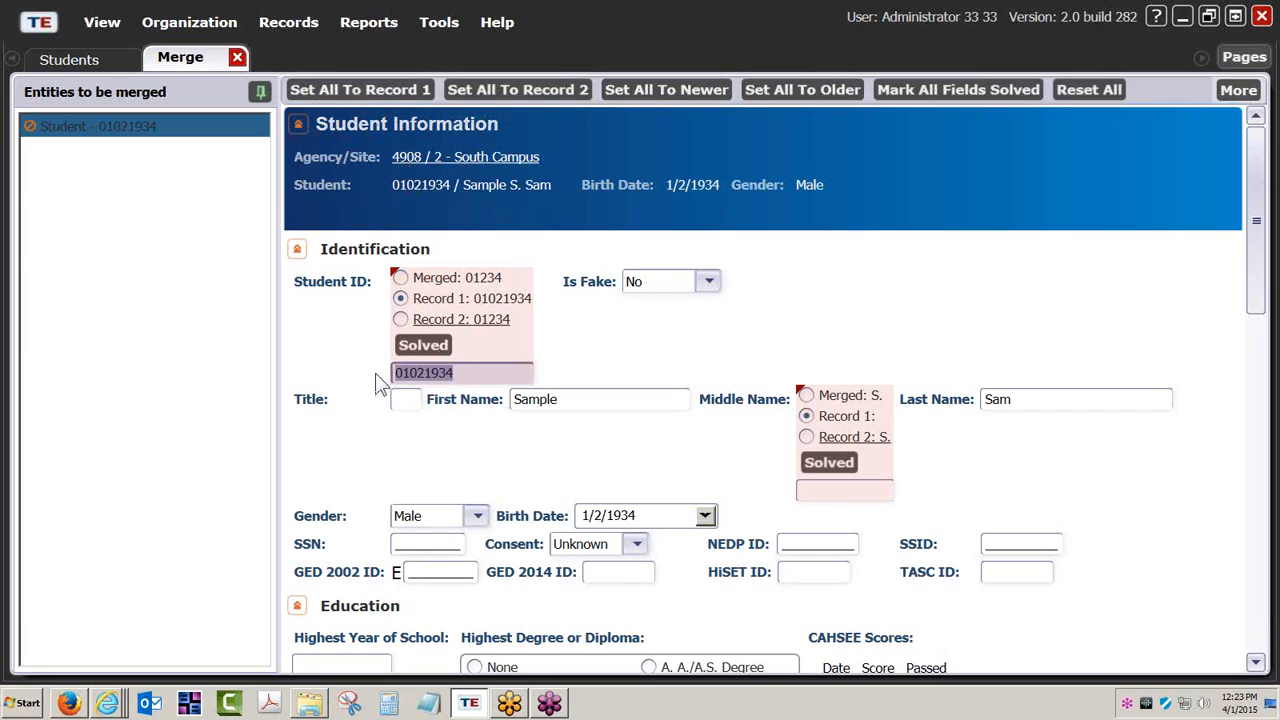
click(832, 492)
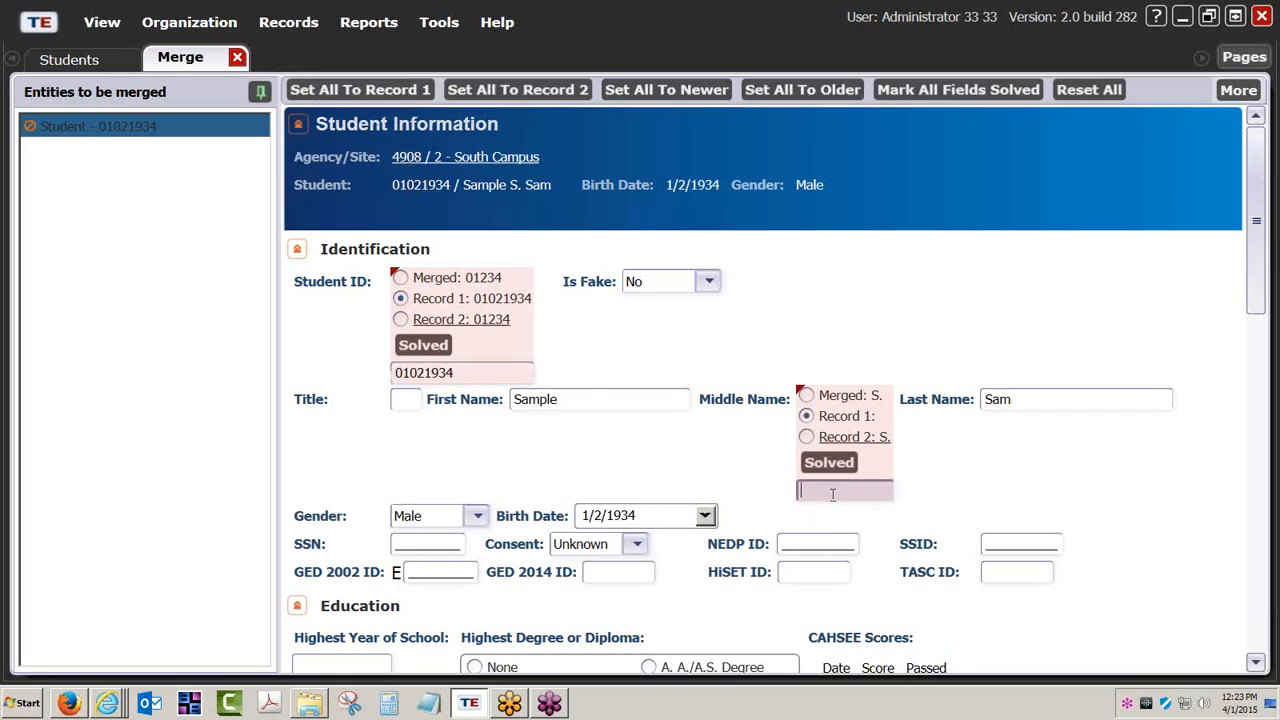
click(972, 86)
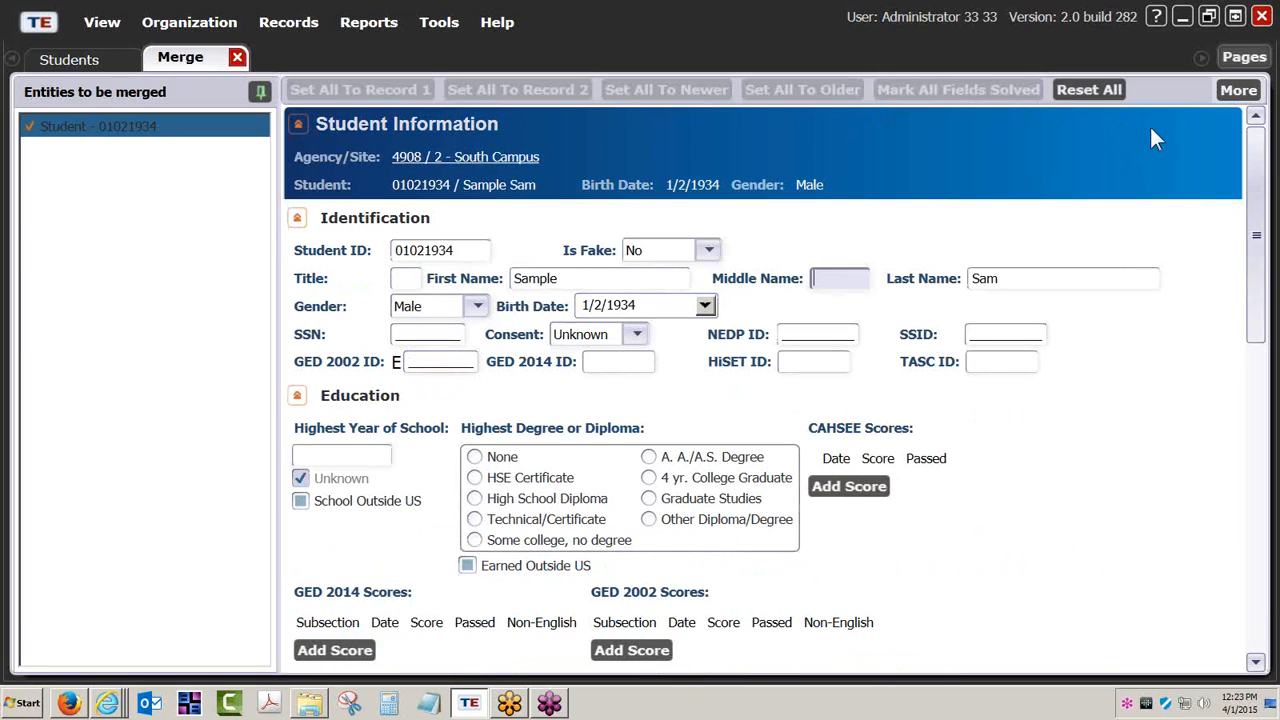
Check the remaining merge commands and reset all field choices in the merge form
click(1230, 90)
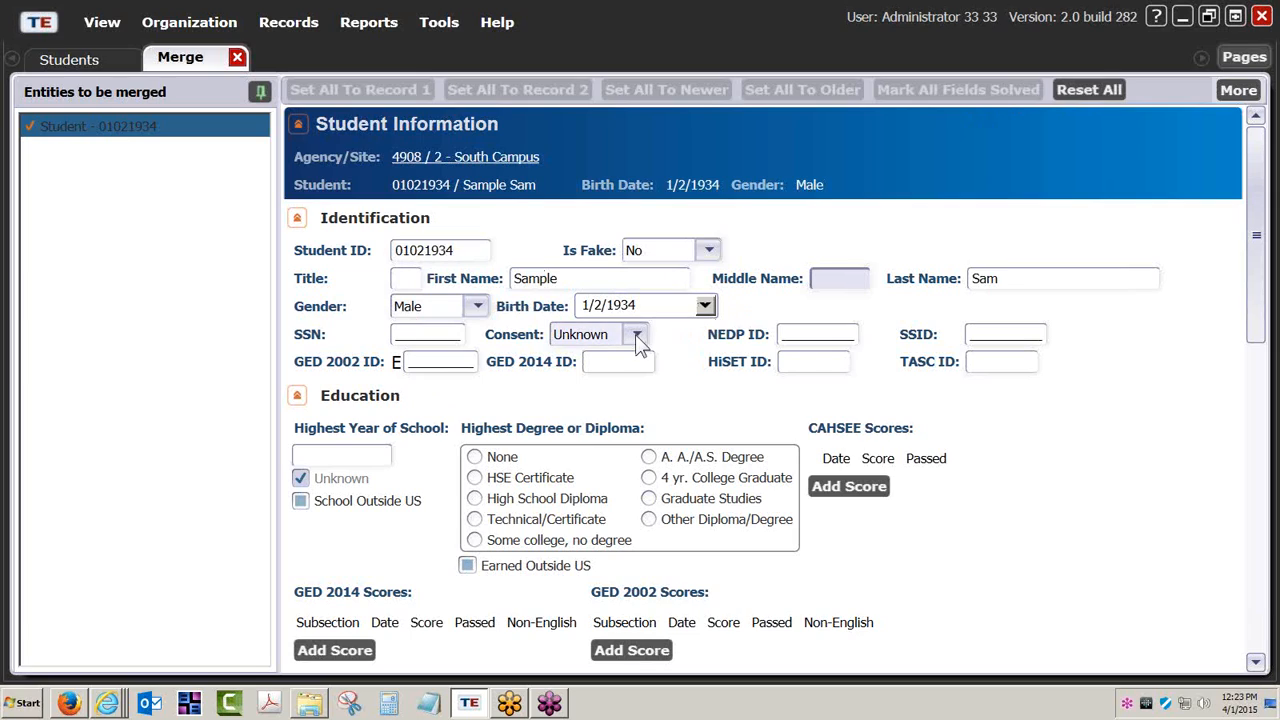
click(1090, 90)
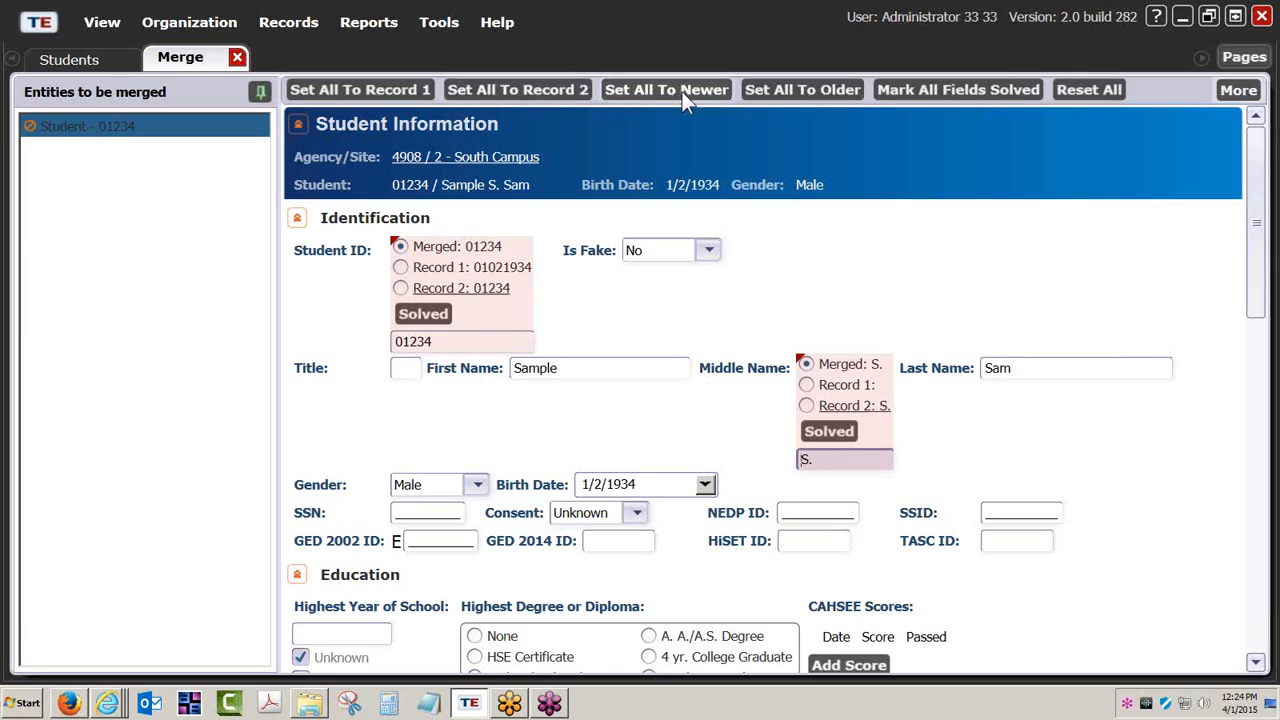
Resolve the Student ID with Record 1's value and the middle name with Record 2's value, marking each field as solved individually
click(401, 267)
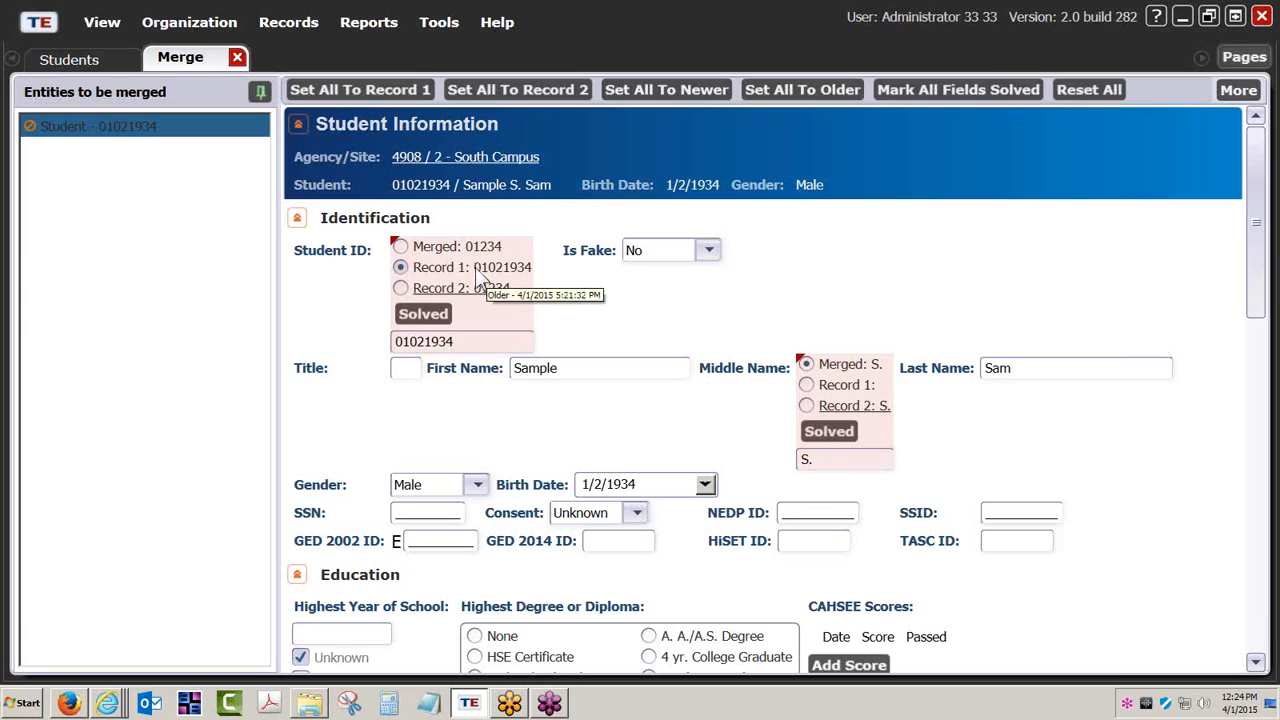
click(563, 367)
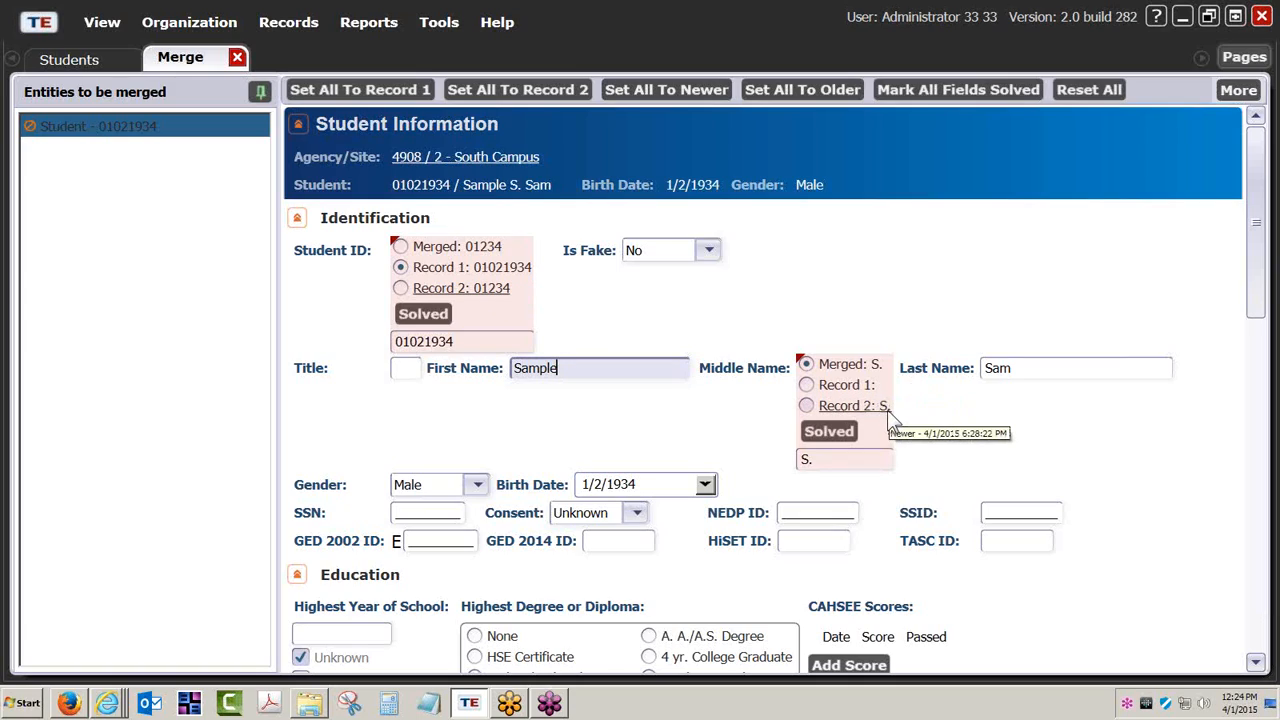
click(837, 461)
drag(837, 461, 773, 471)
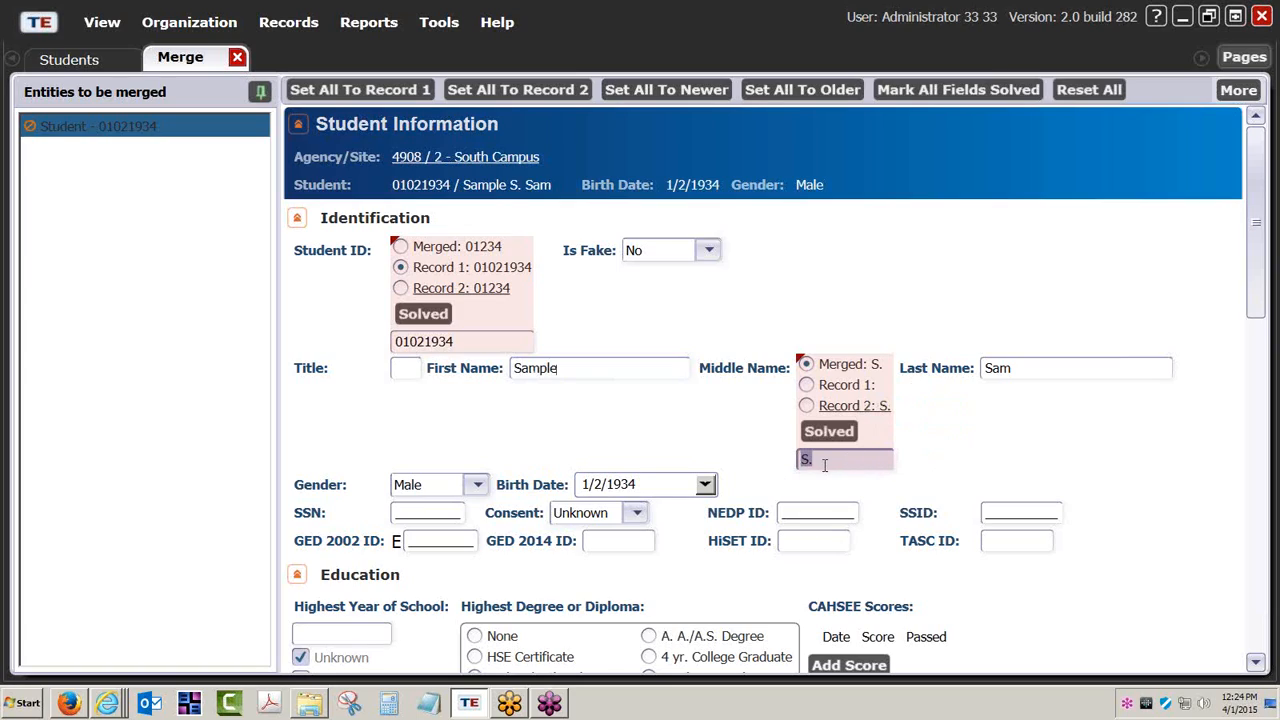
click(808, 406)
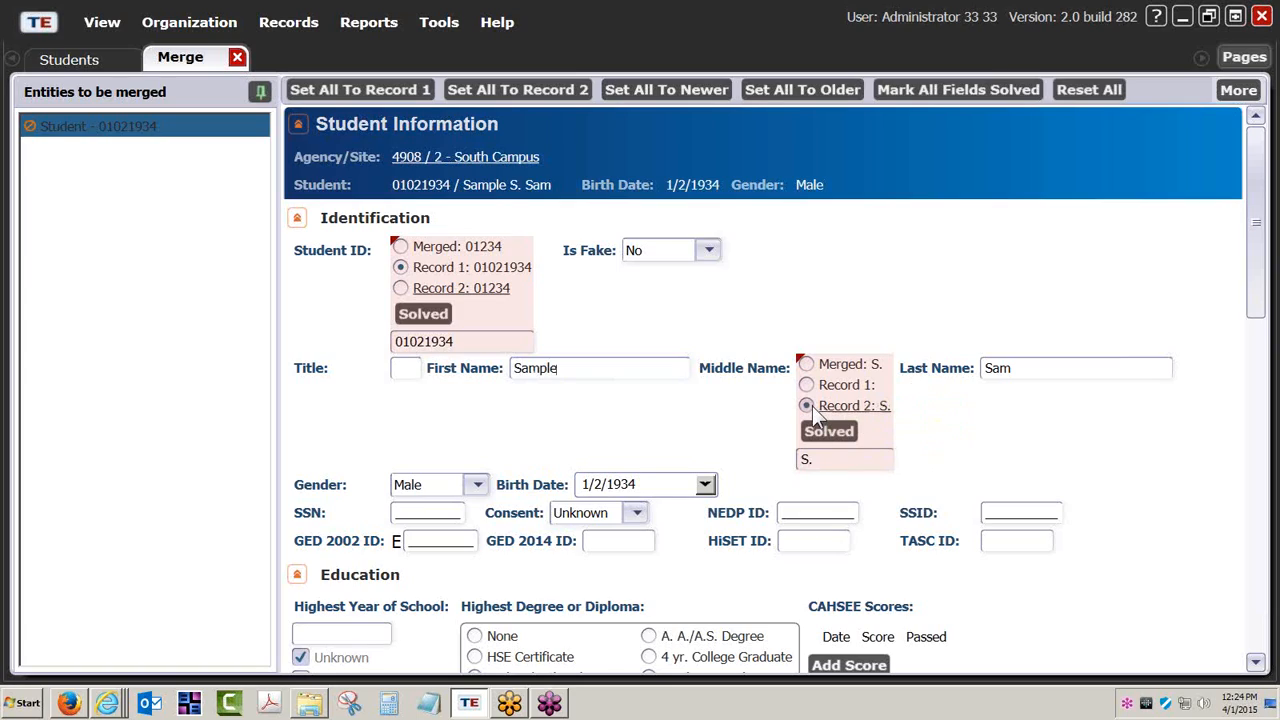
click(828, 432)
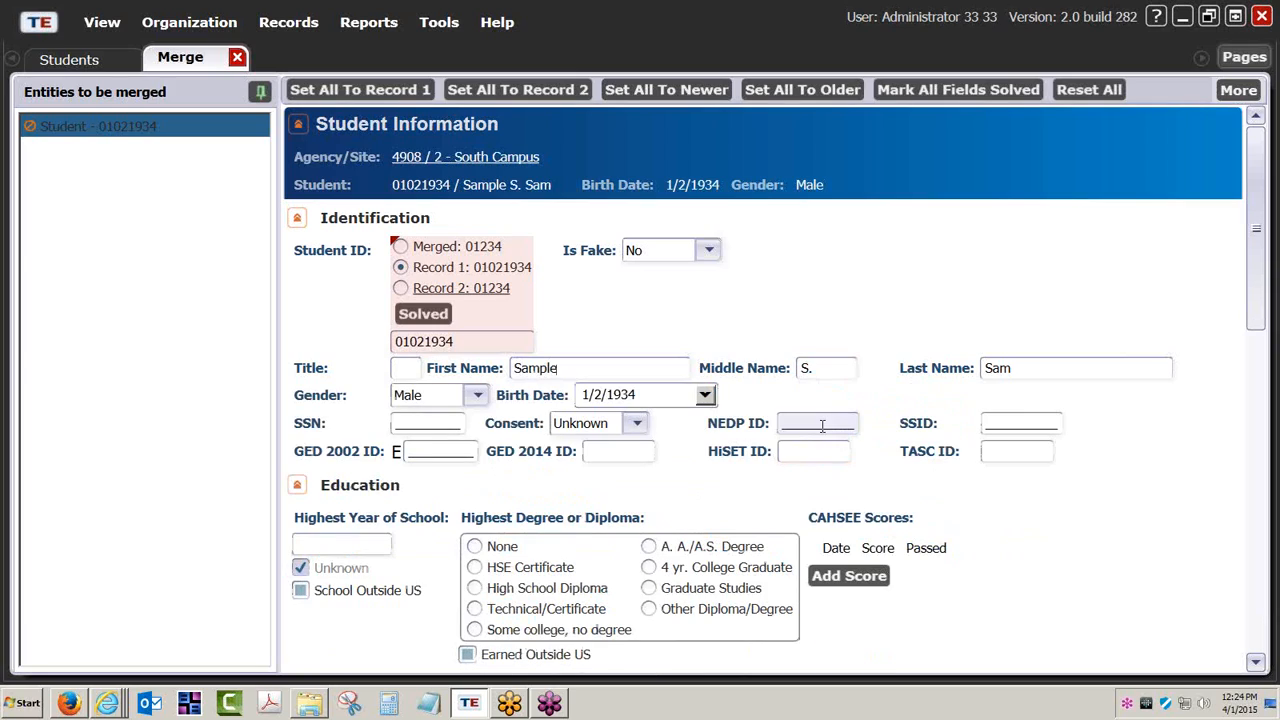
click(423, 315)
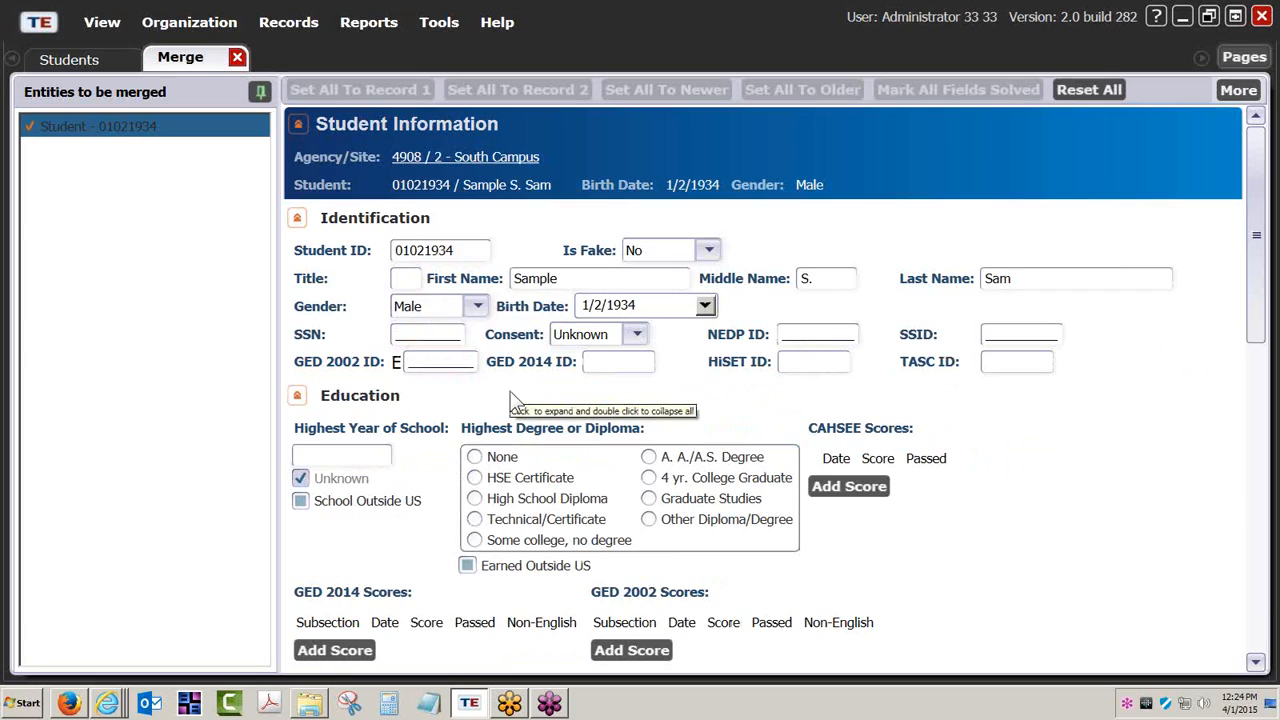
Review the merged Student ID and middle name, and reset all field choices
double_click(398, 250)
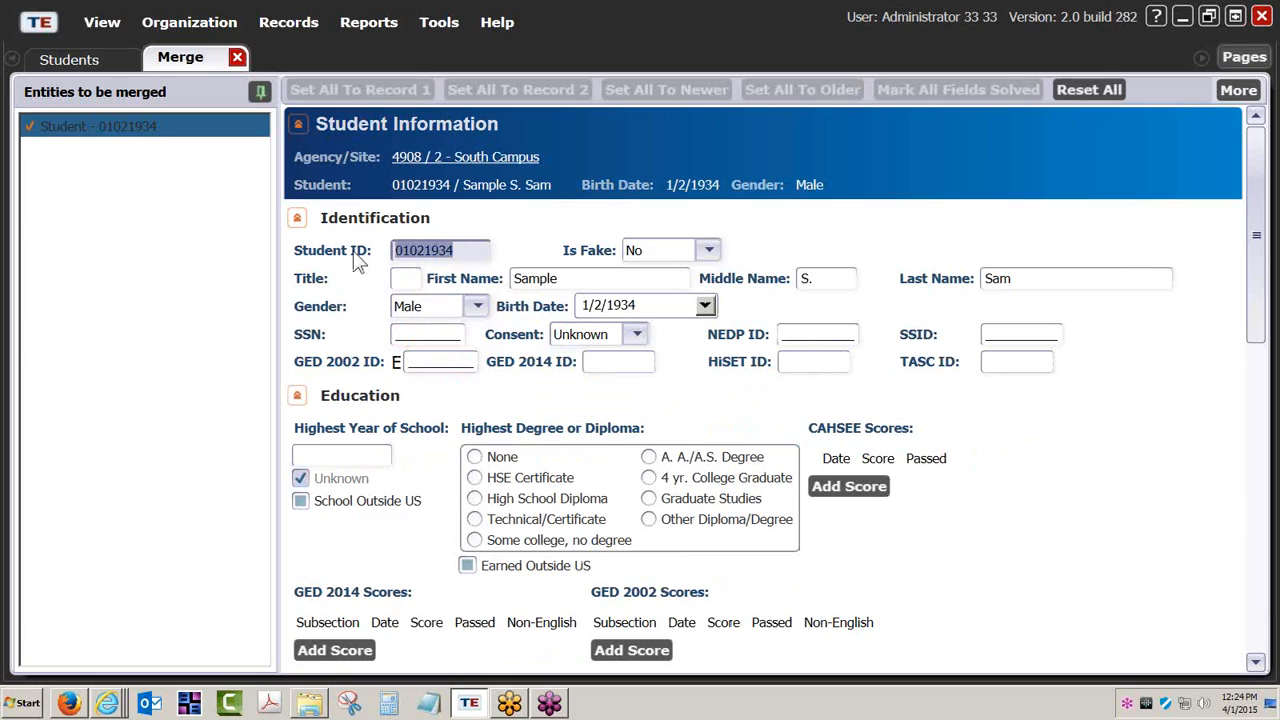
double_click(806, 278)
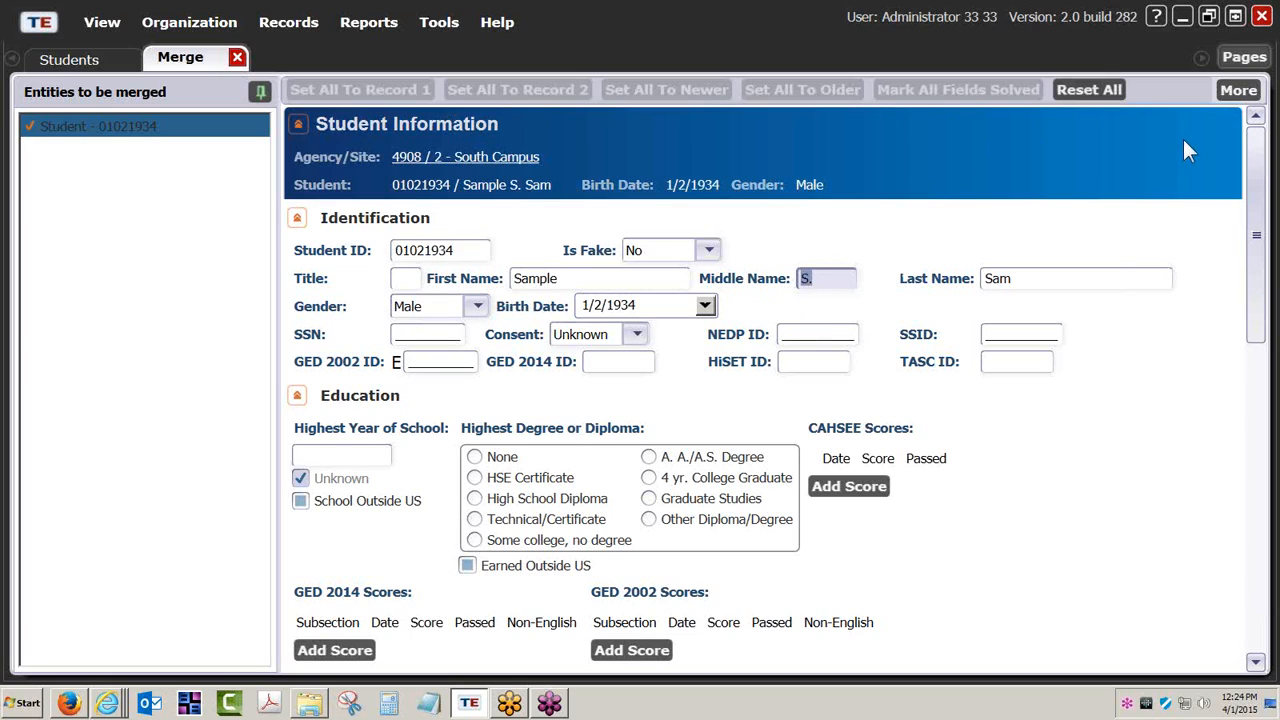
click(1088, 90)
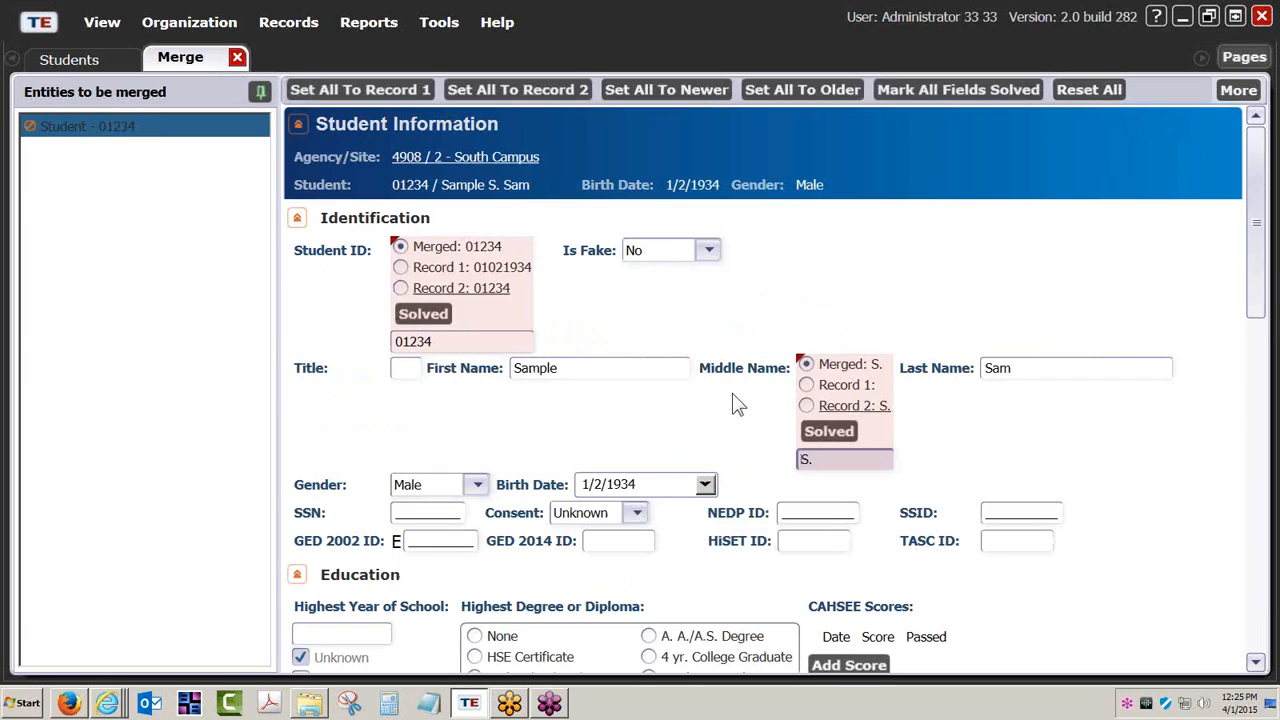
Choose Record 1's Student ID and Record 2's middle name, and mark all fields as solved together
click(401, 267)
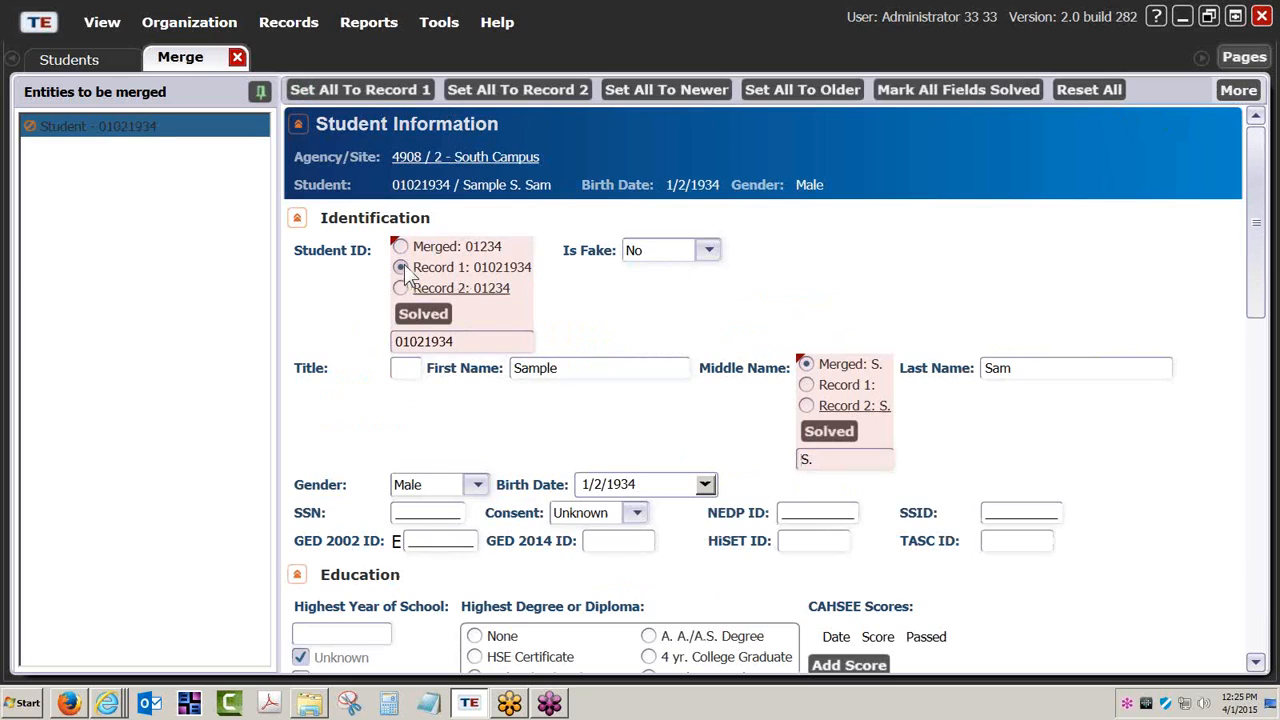
click(807, 406)
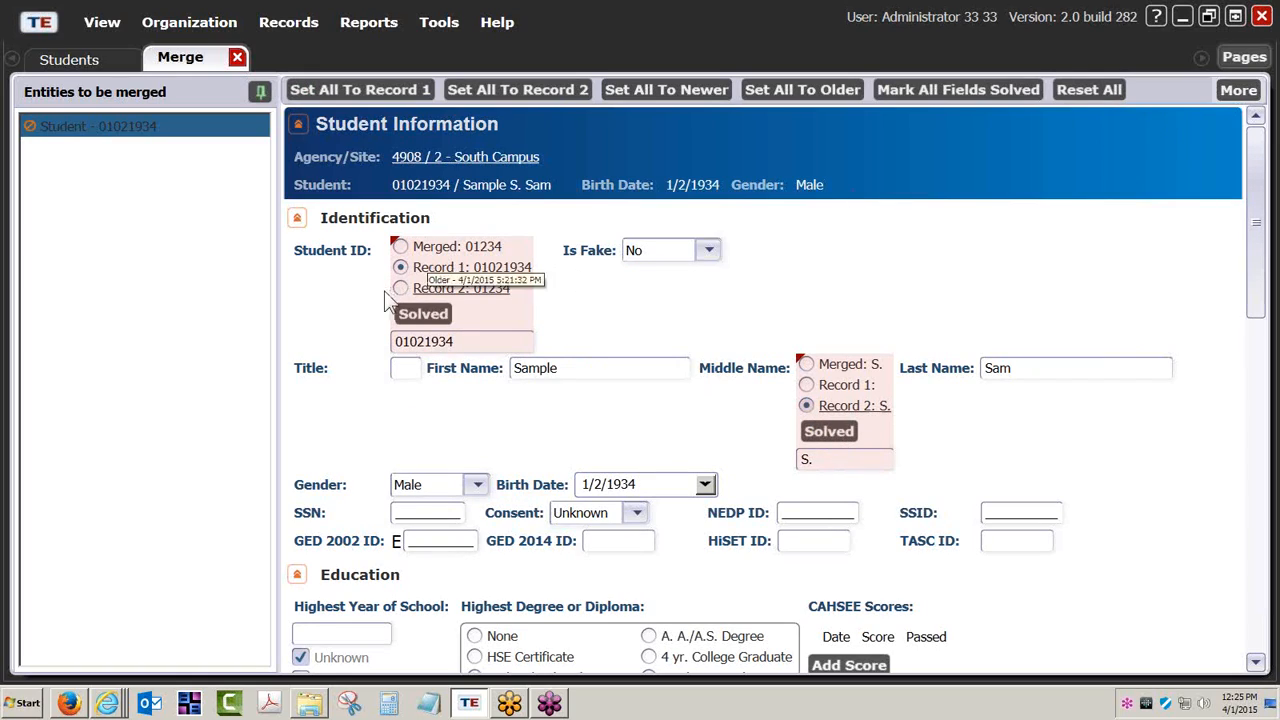
click(952, 89)
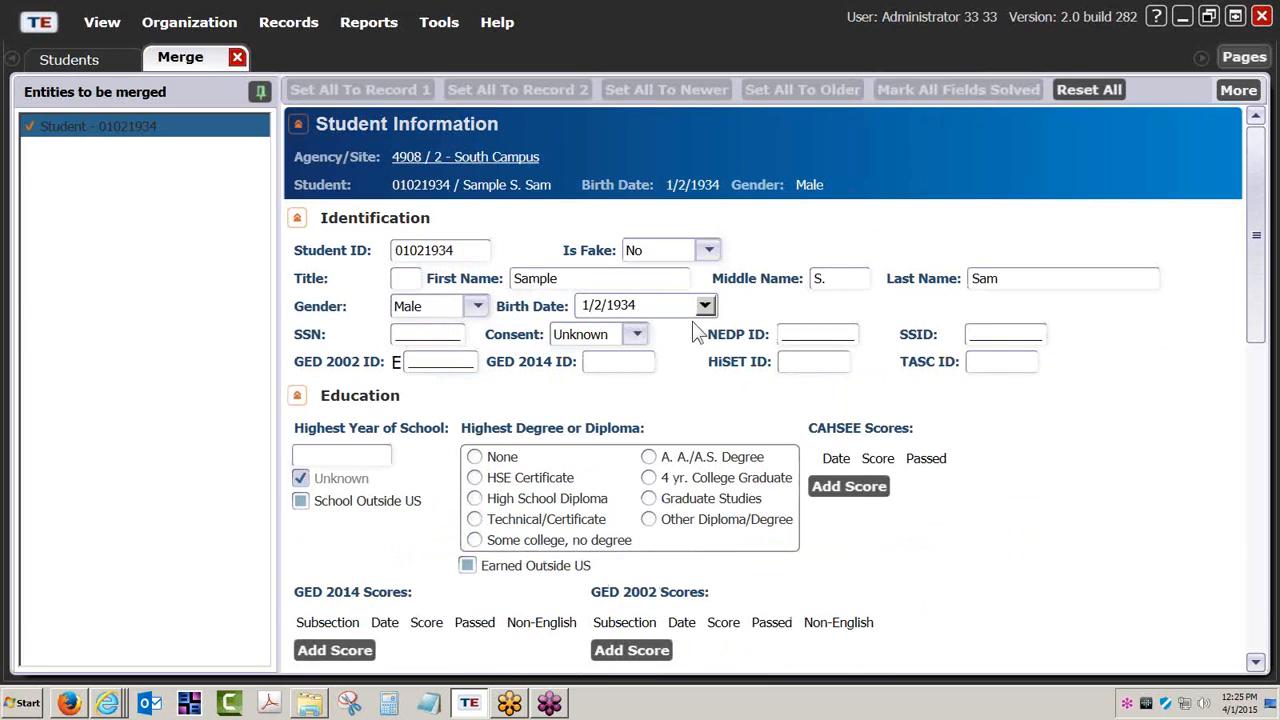
click(828, 283)
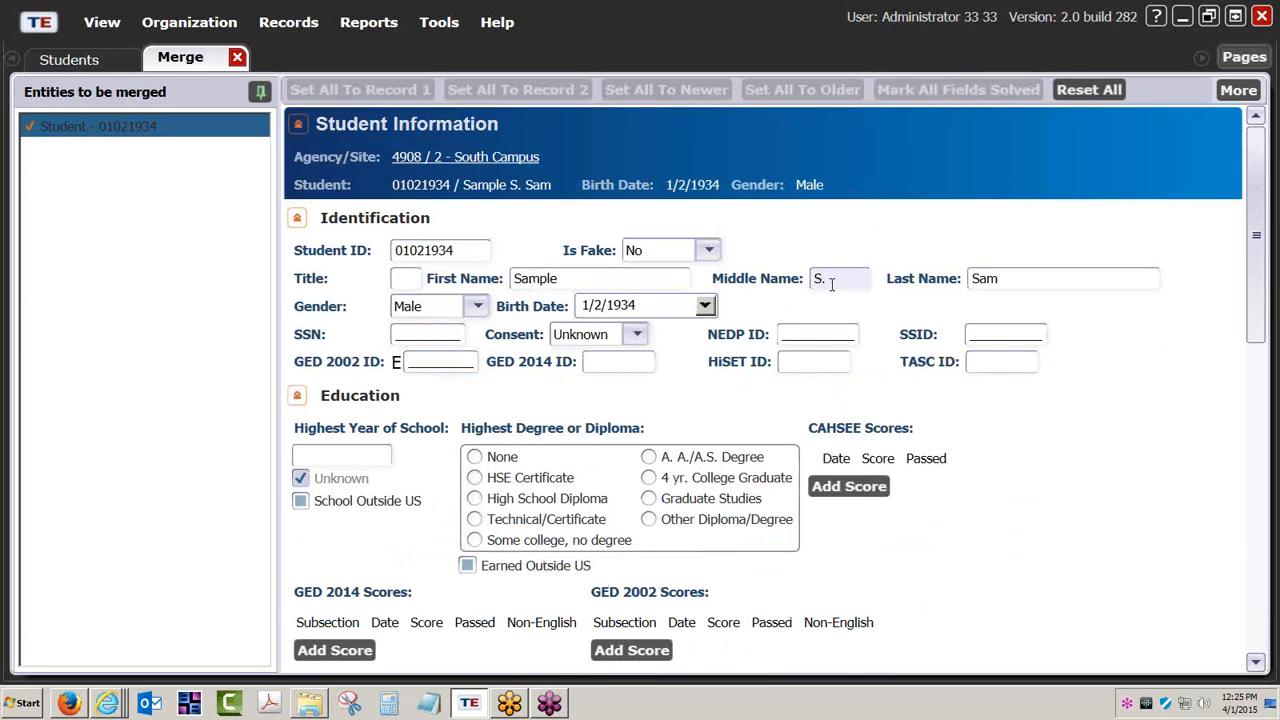
Apply the merge of the two student records and acknowledge its completion
click(1238, 90)
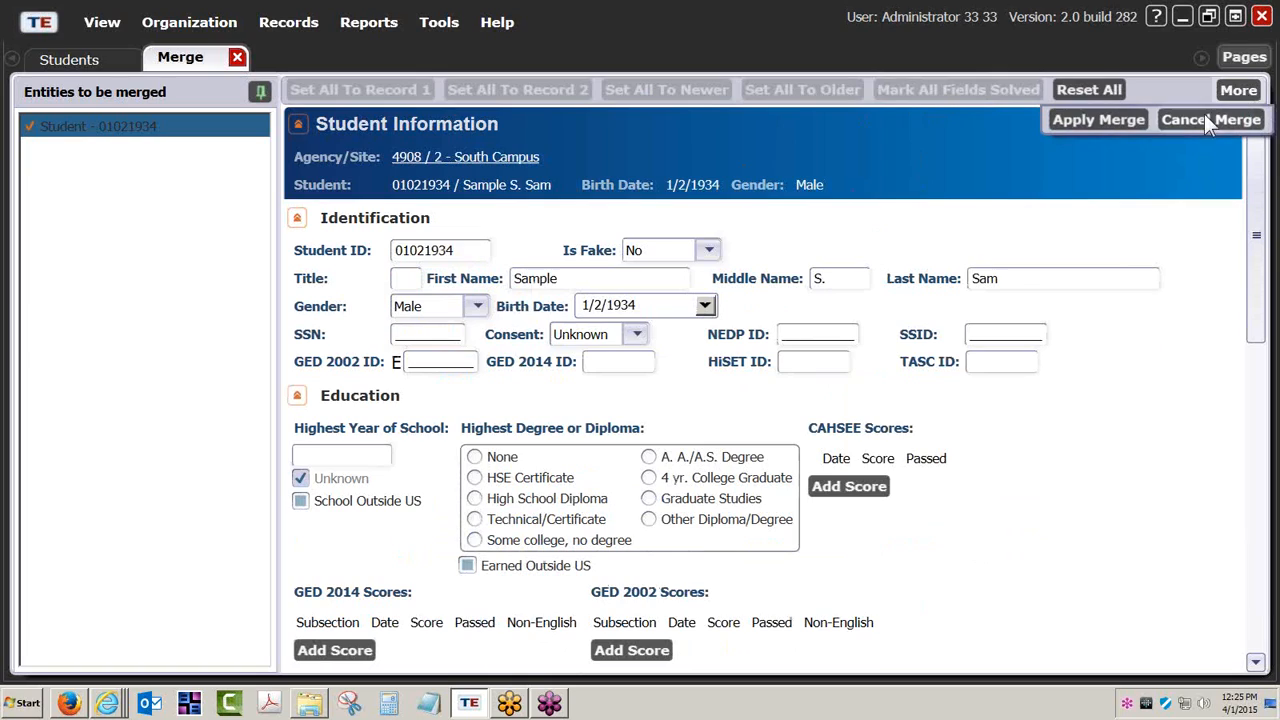
click(1089, 121)
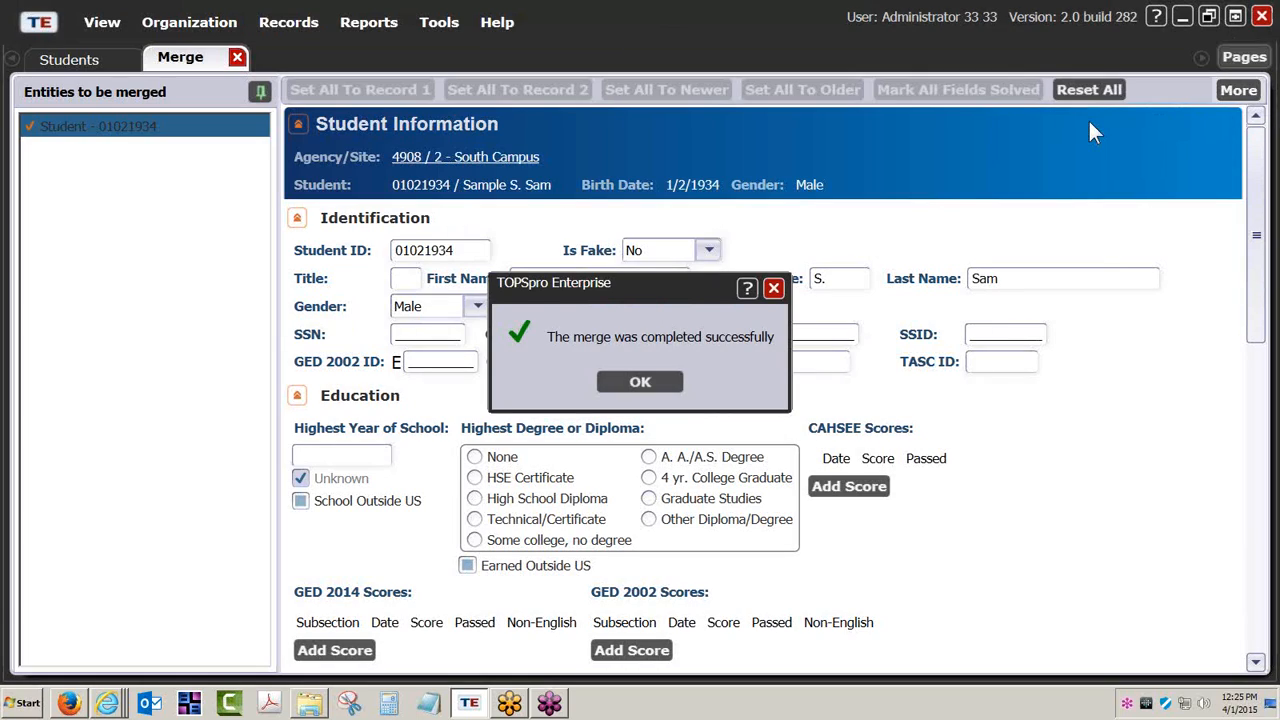
click(640, 384)
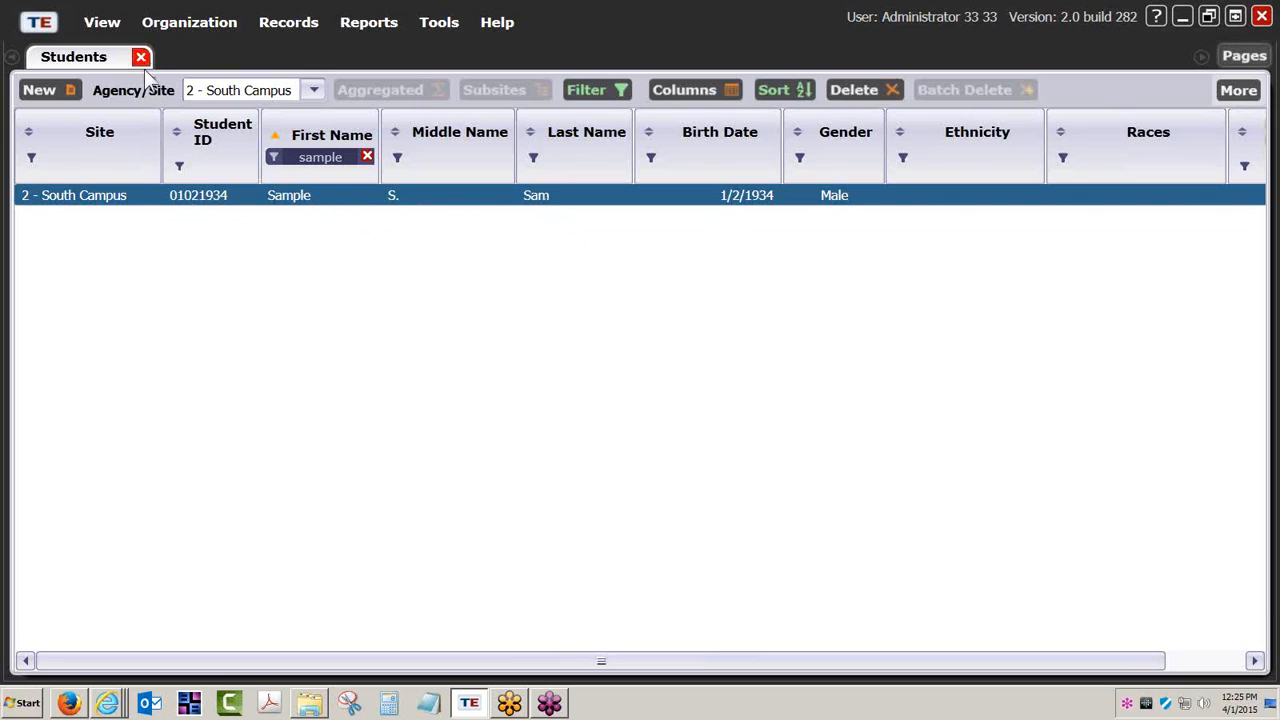
Change the "starts with" filter on First Name to the first name of the other duplicated student
click(330, 165)
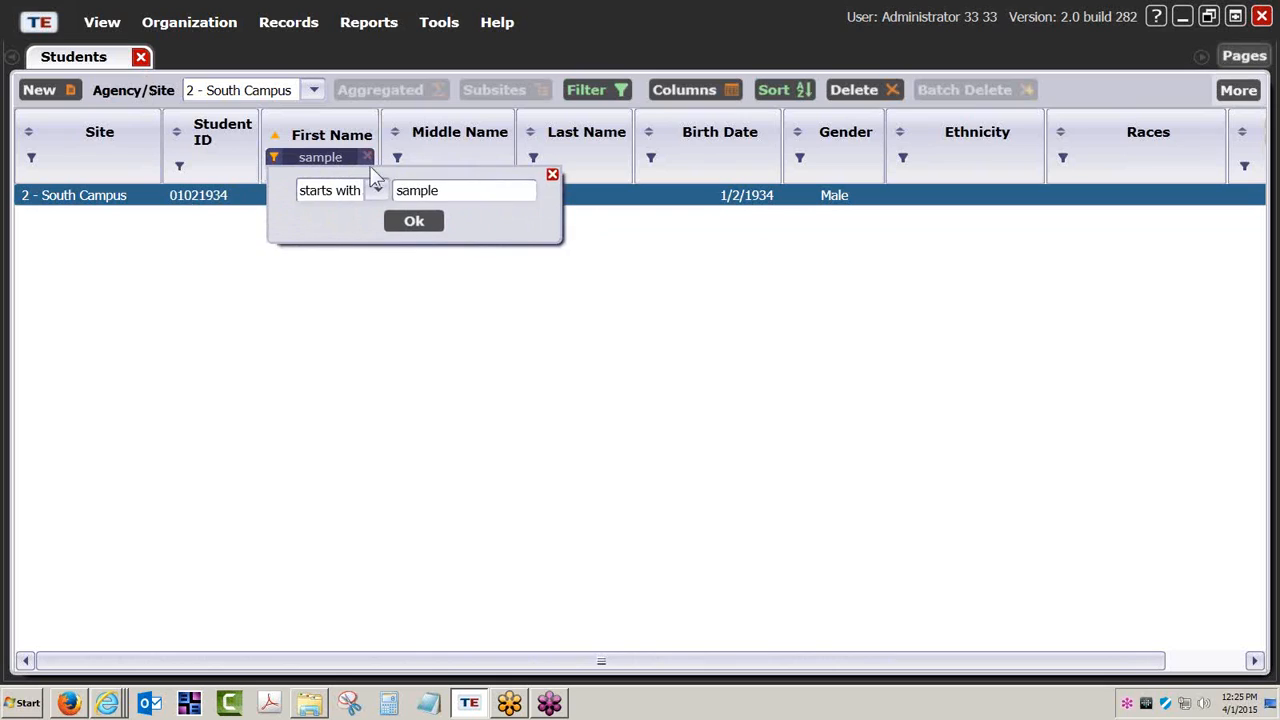
drag(448, 189, 366, 191)
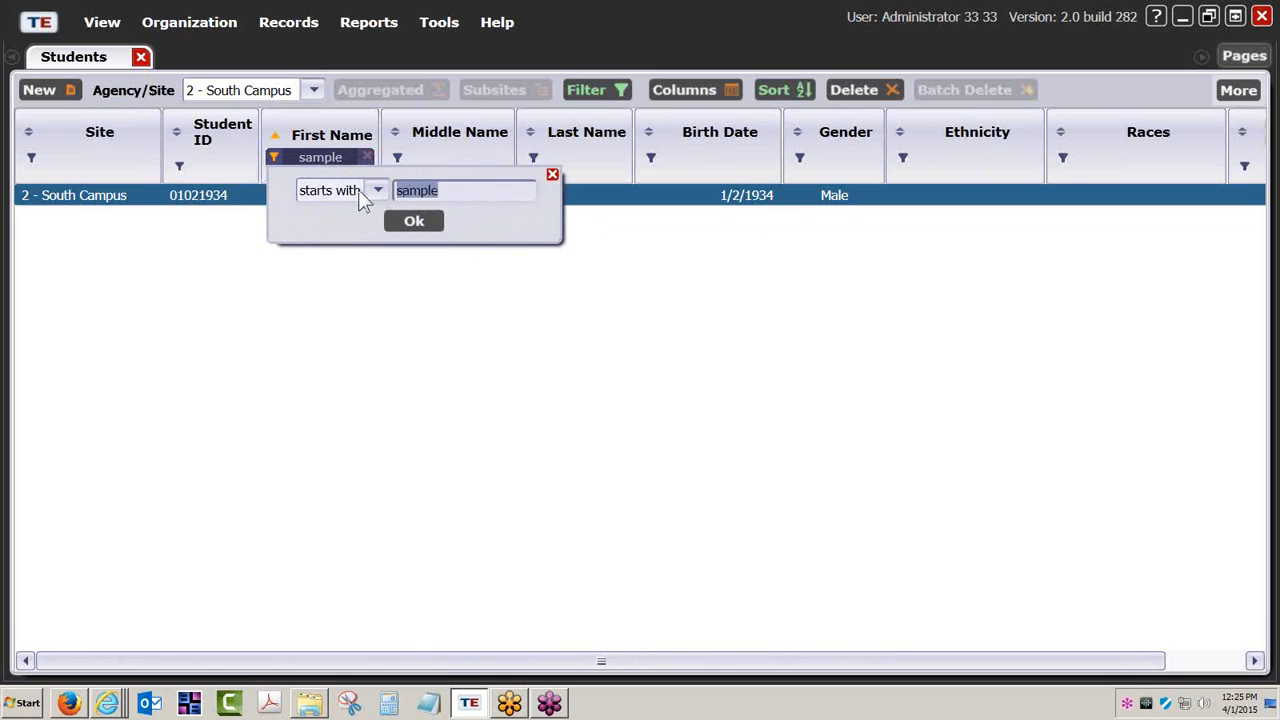
text(susie)
click(414, 221)
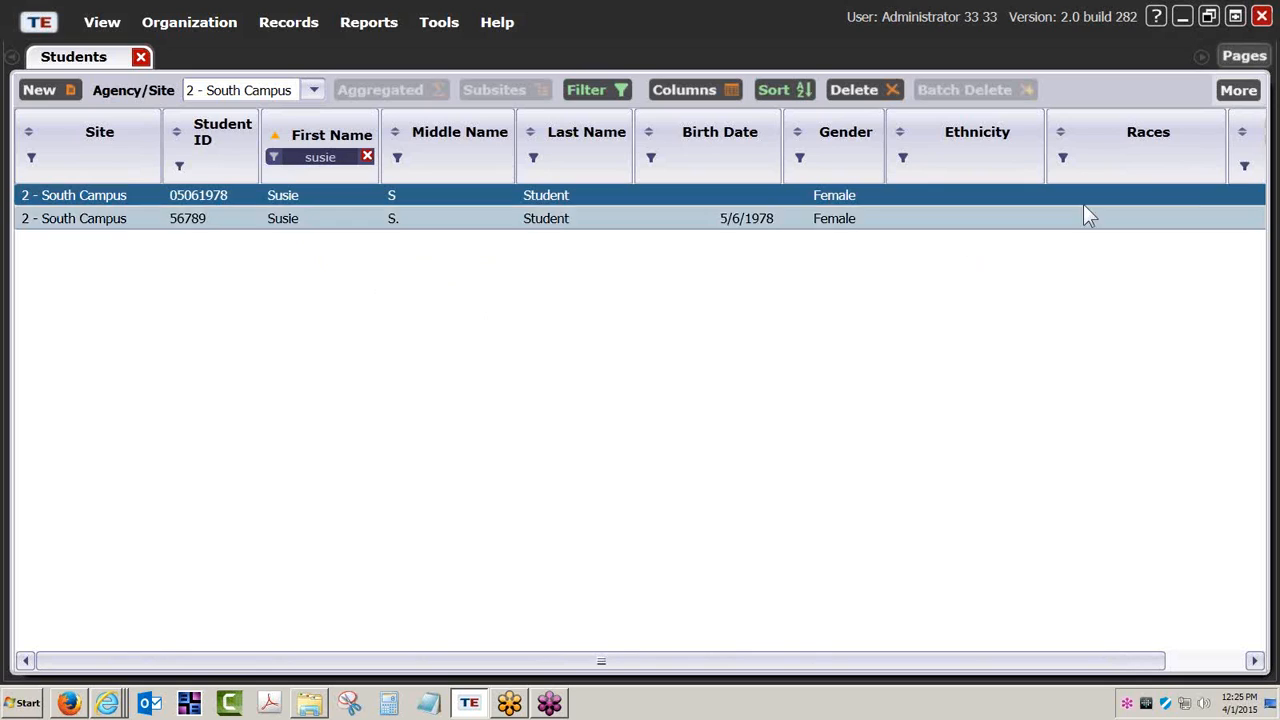
Show the Child Lister and compare the In Program Years and Tests entries of the two duplicate student records
click(1240, 92)
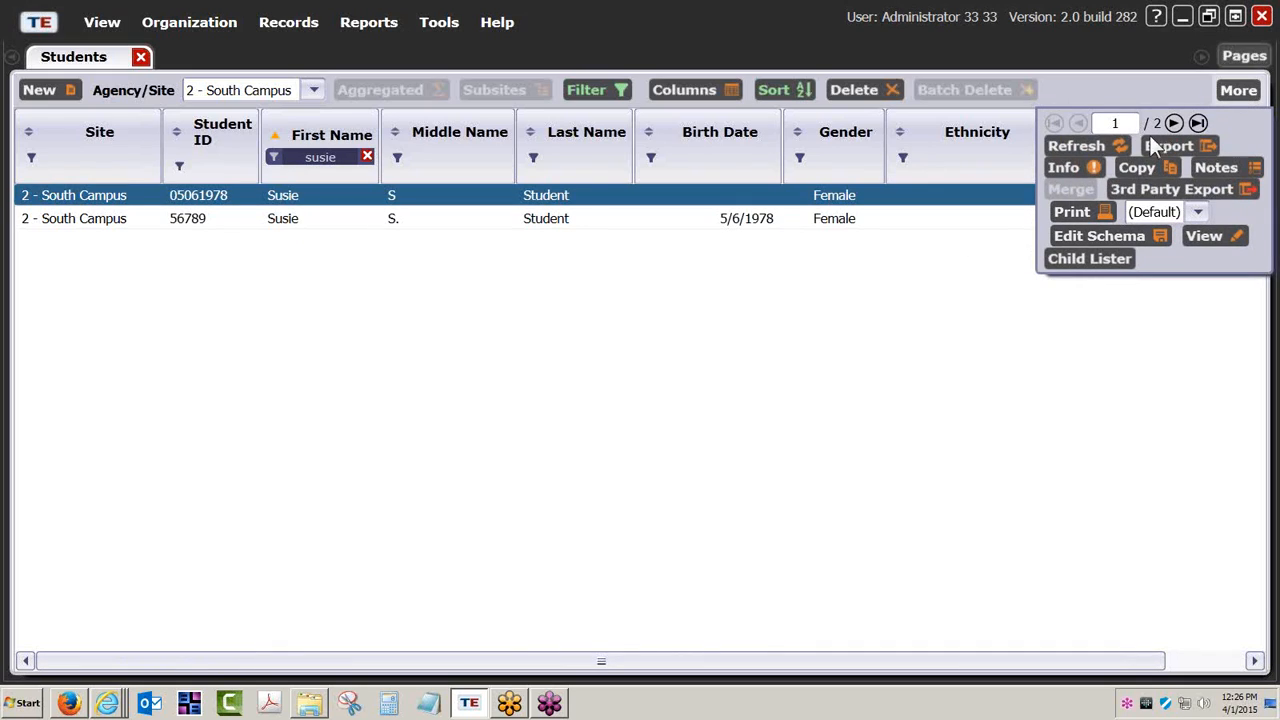
click(1106, 266)
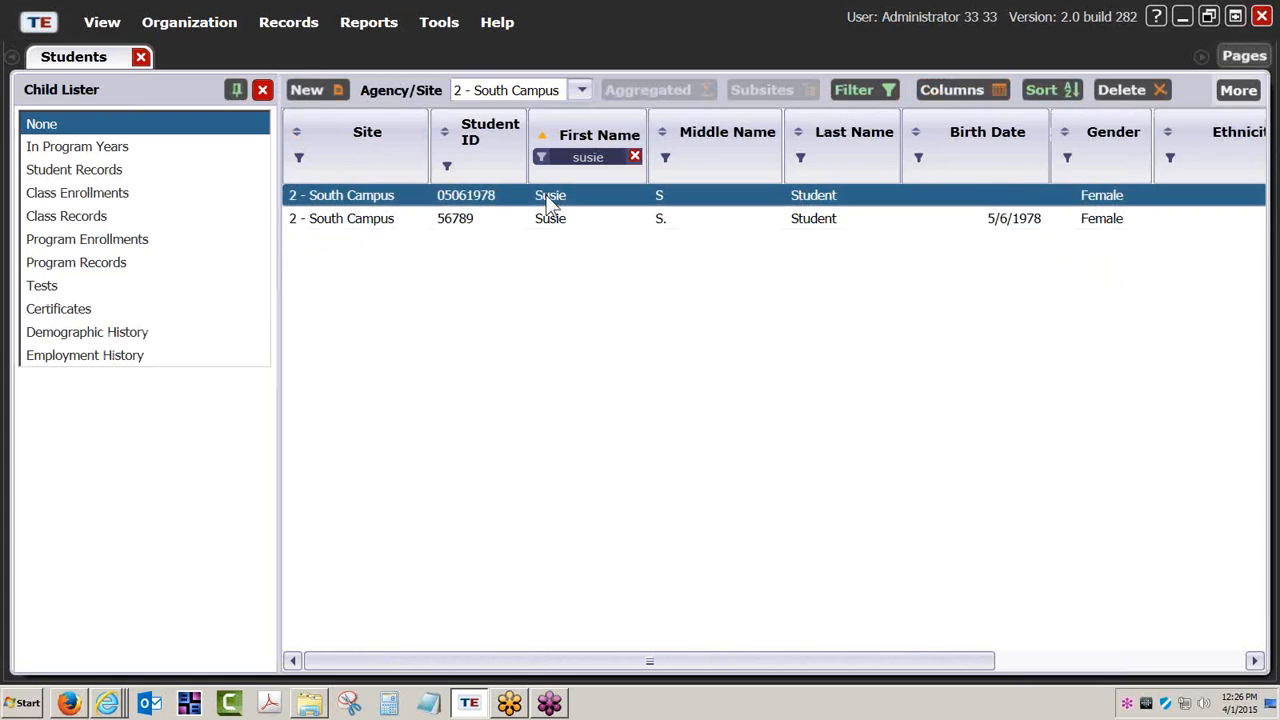
click(90, 150)
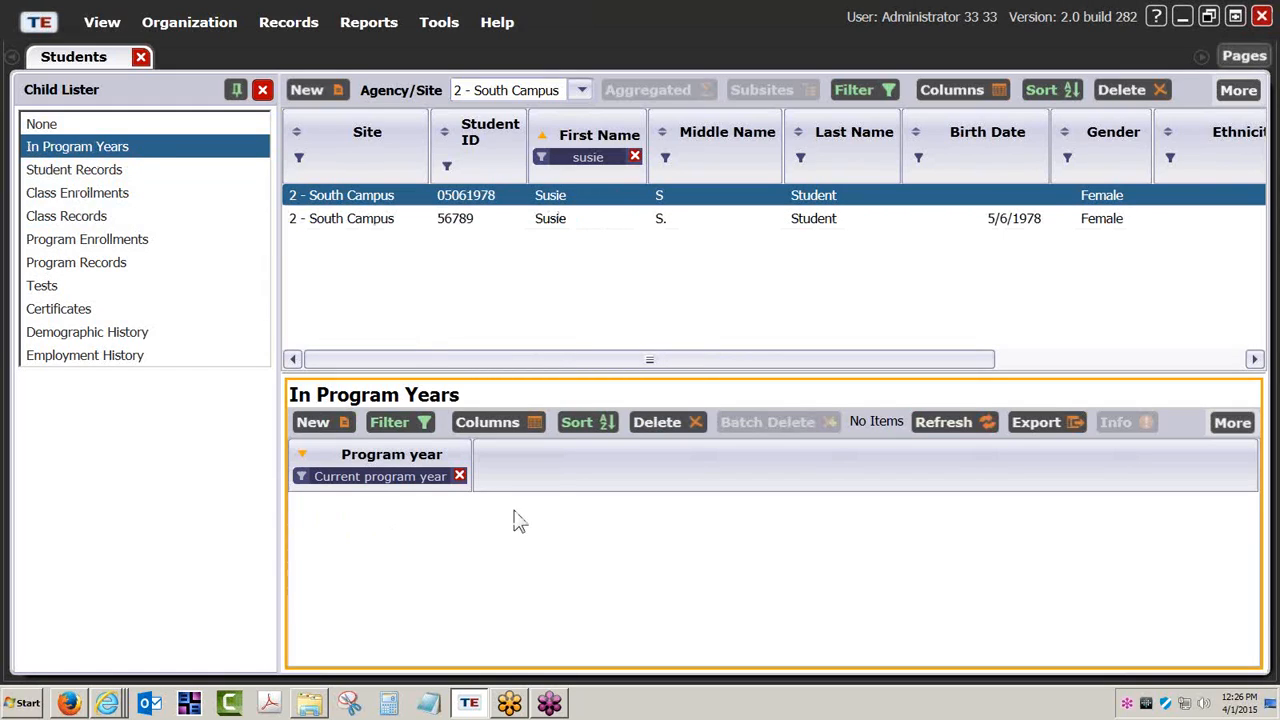
click(567, 222)
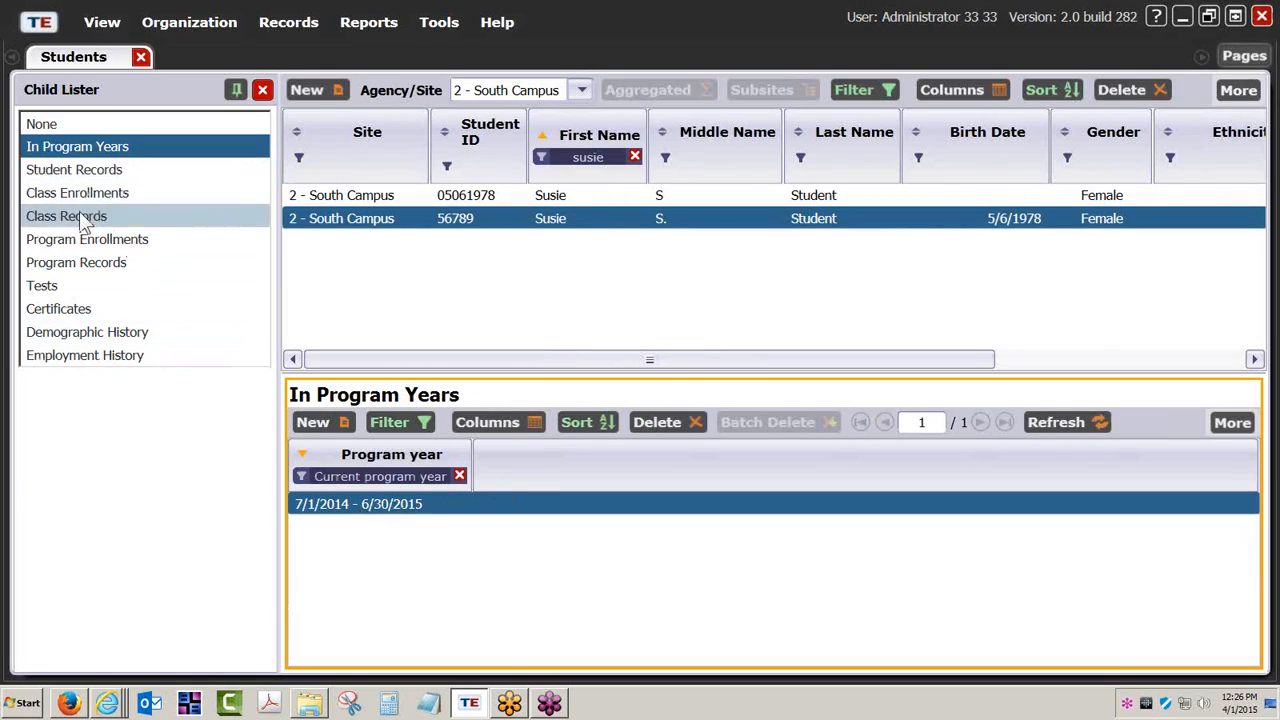
click(54, 287)
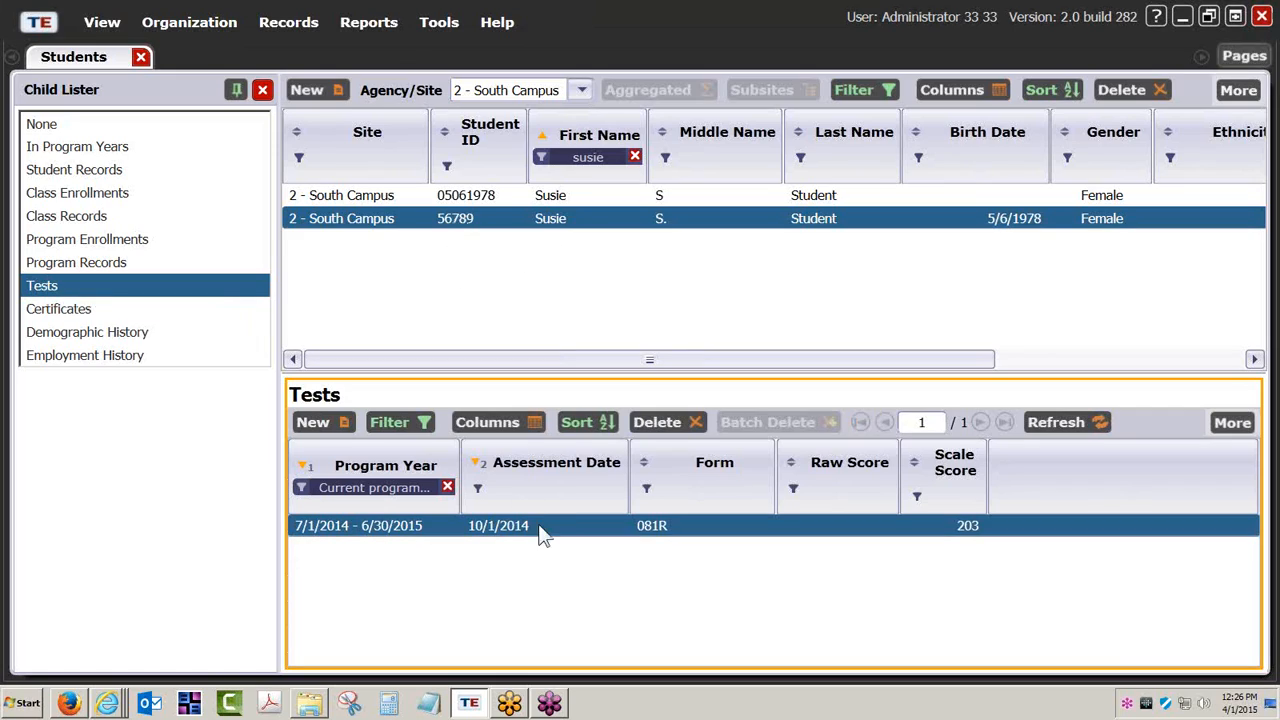
click(576, 197)
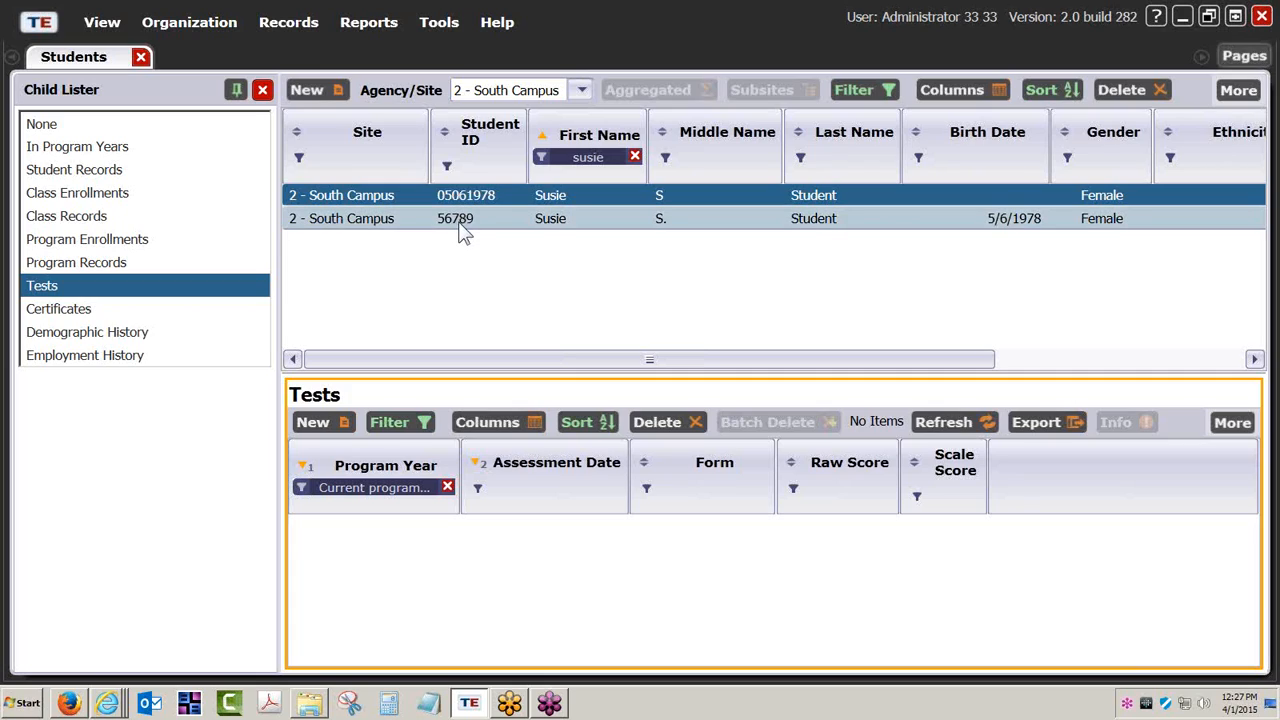
Select both duplicate records of the filtered student and open them in the merge form
ctrl+click(626, 220)
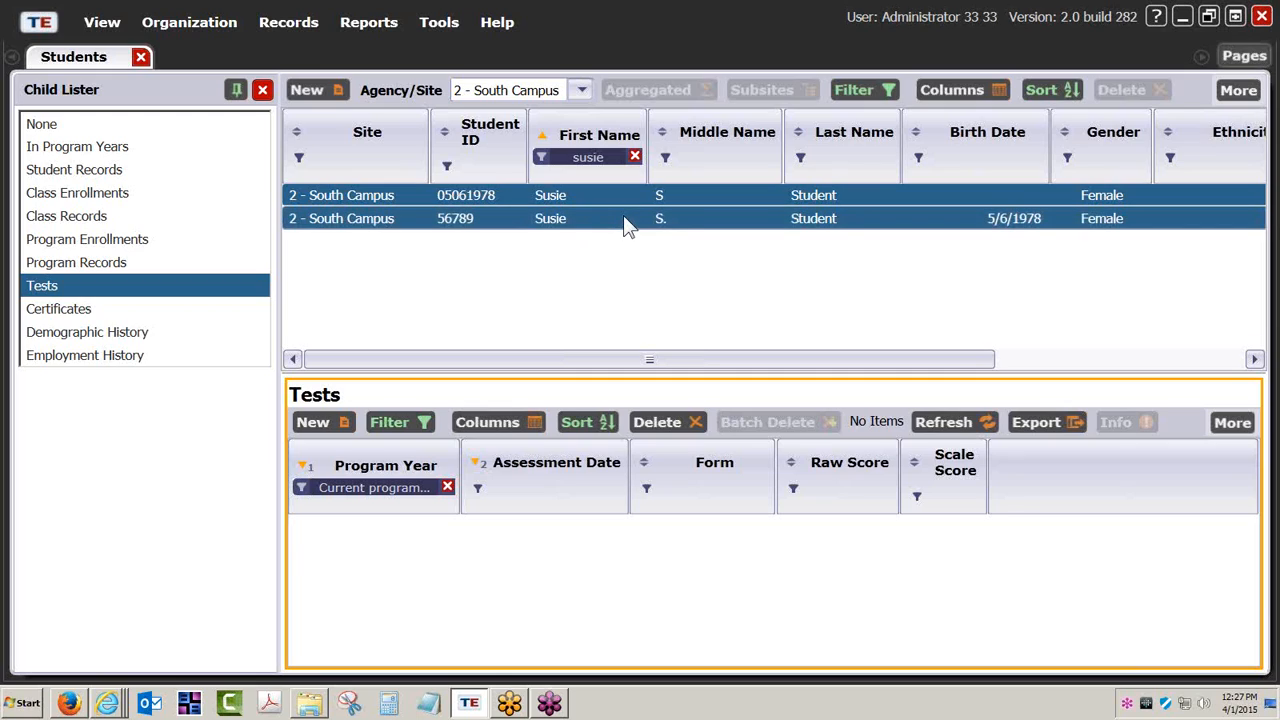
click(1237, 91)
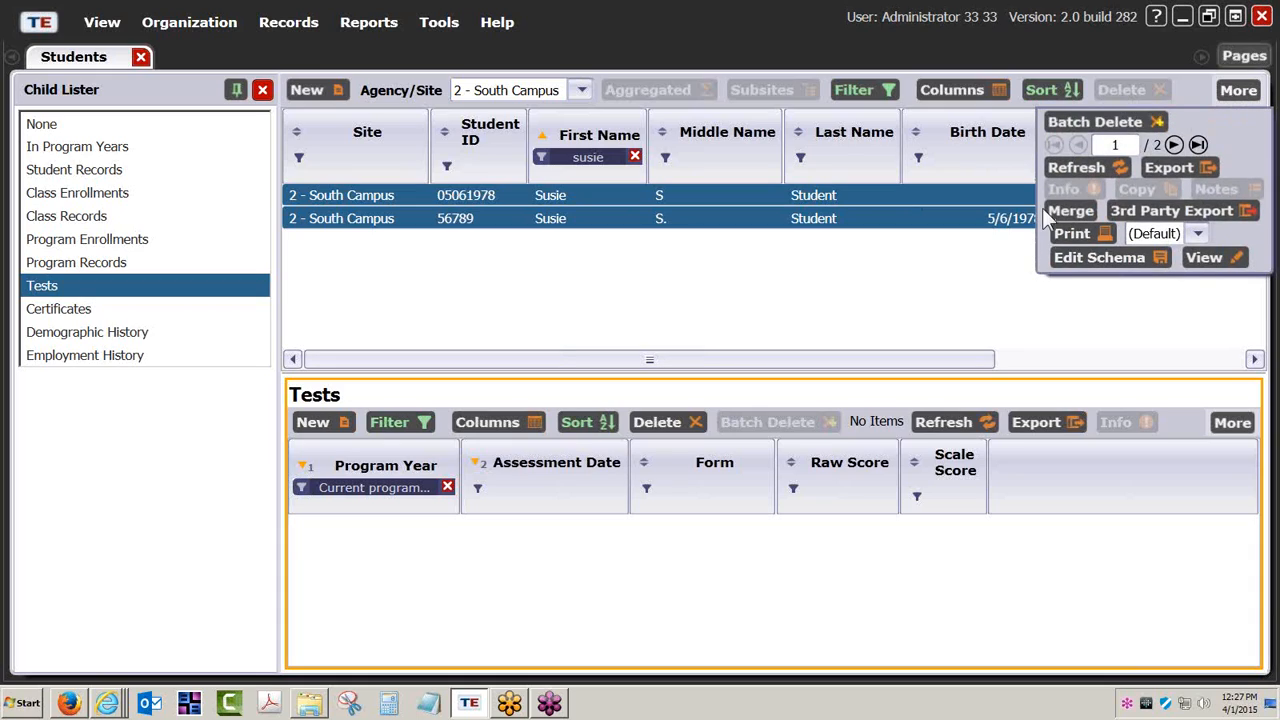
click(1074, 213)
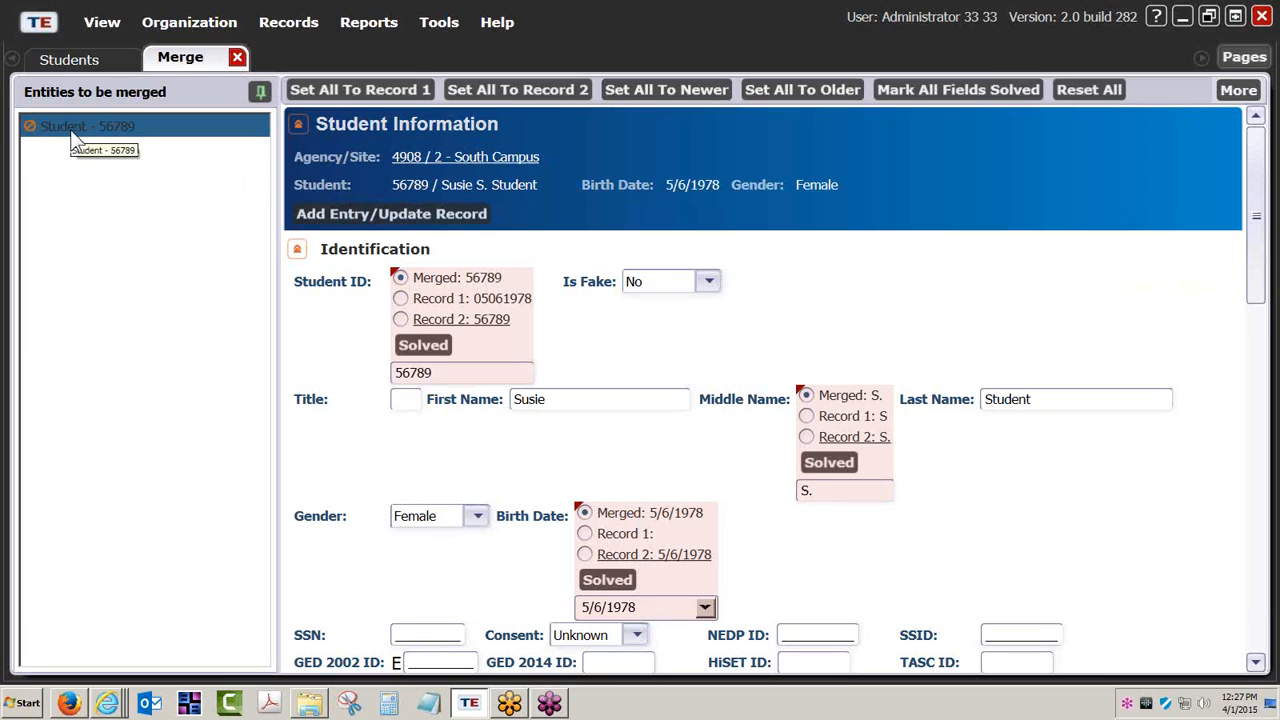
Use Record 1's Student ID, mark the merged birth date as solved, and mark all remaining fields as solved
click(401, 300)
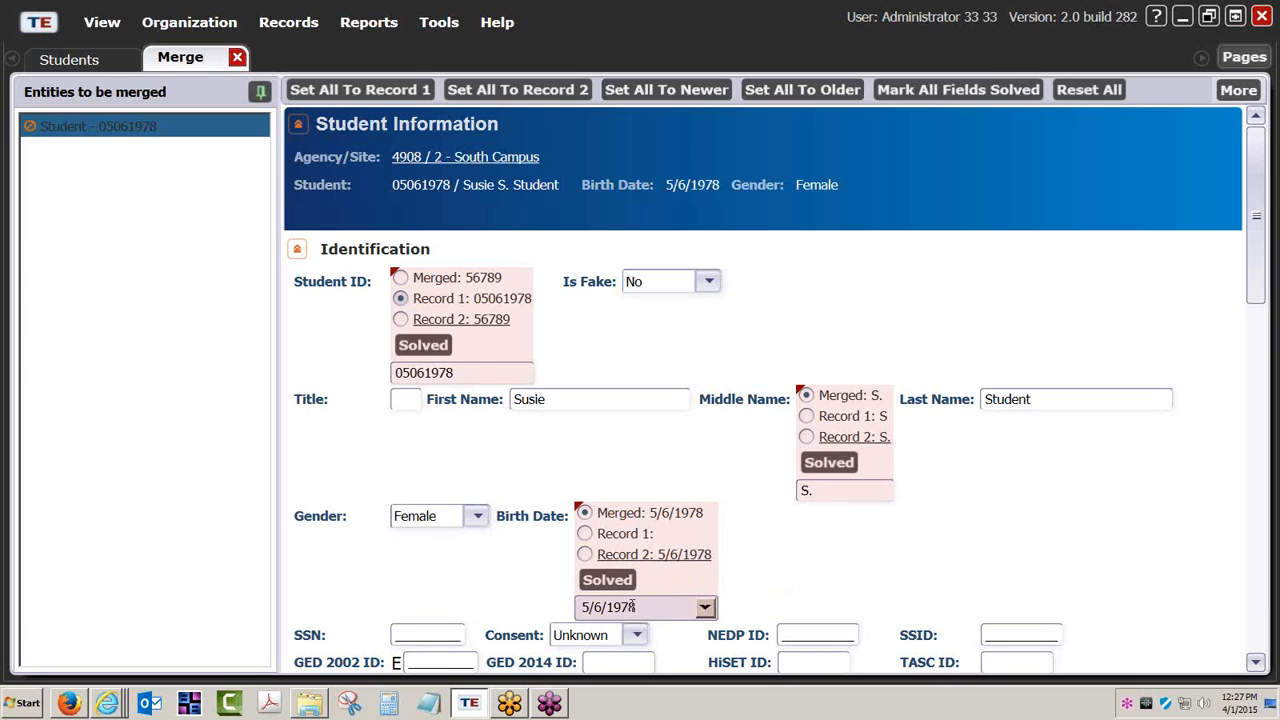
click(603, 579)
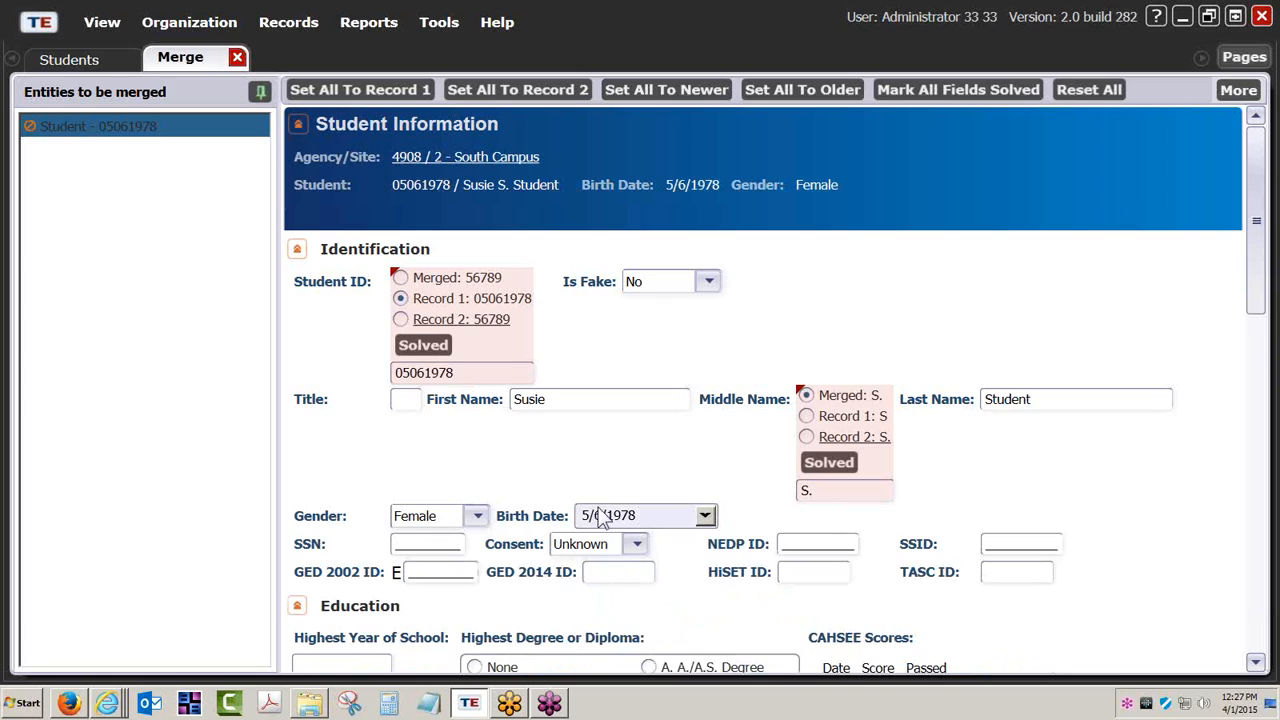
click(949, 91)
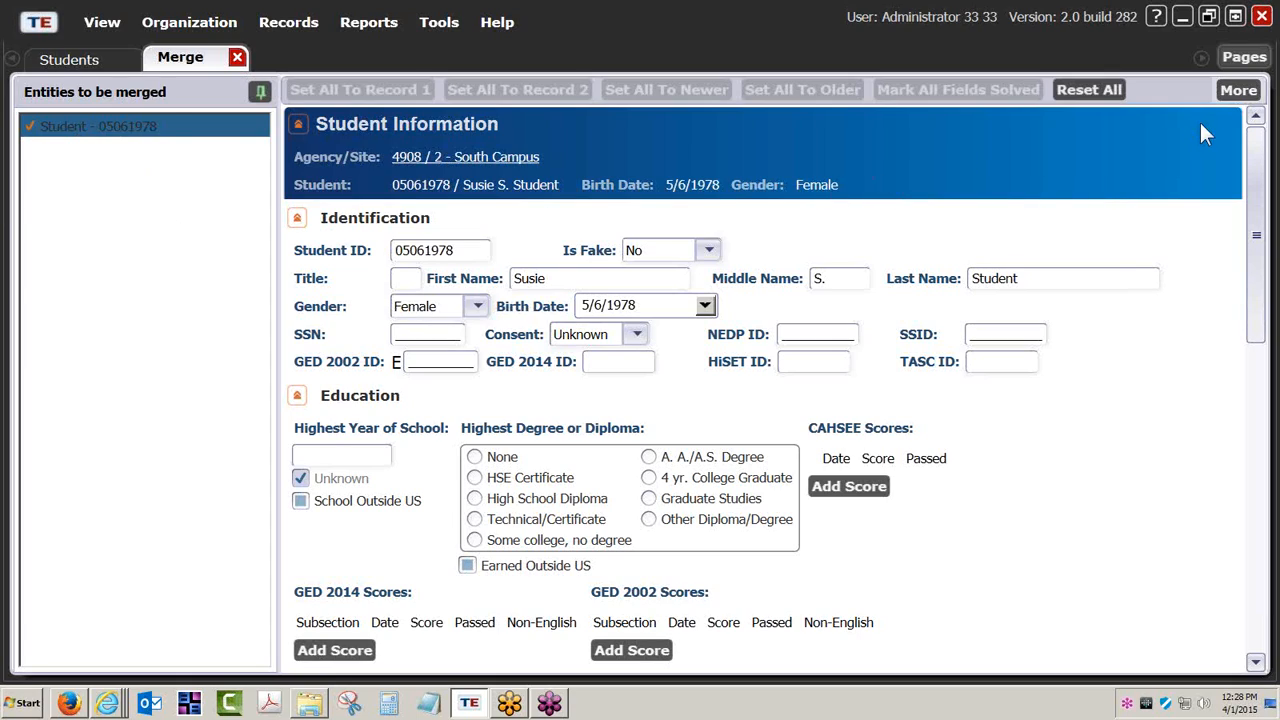
Apply the merge for this second pair of student records and acknowledge its completion
click(1238, 90)
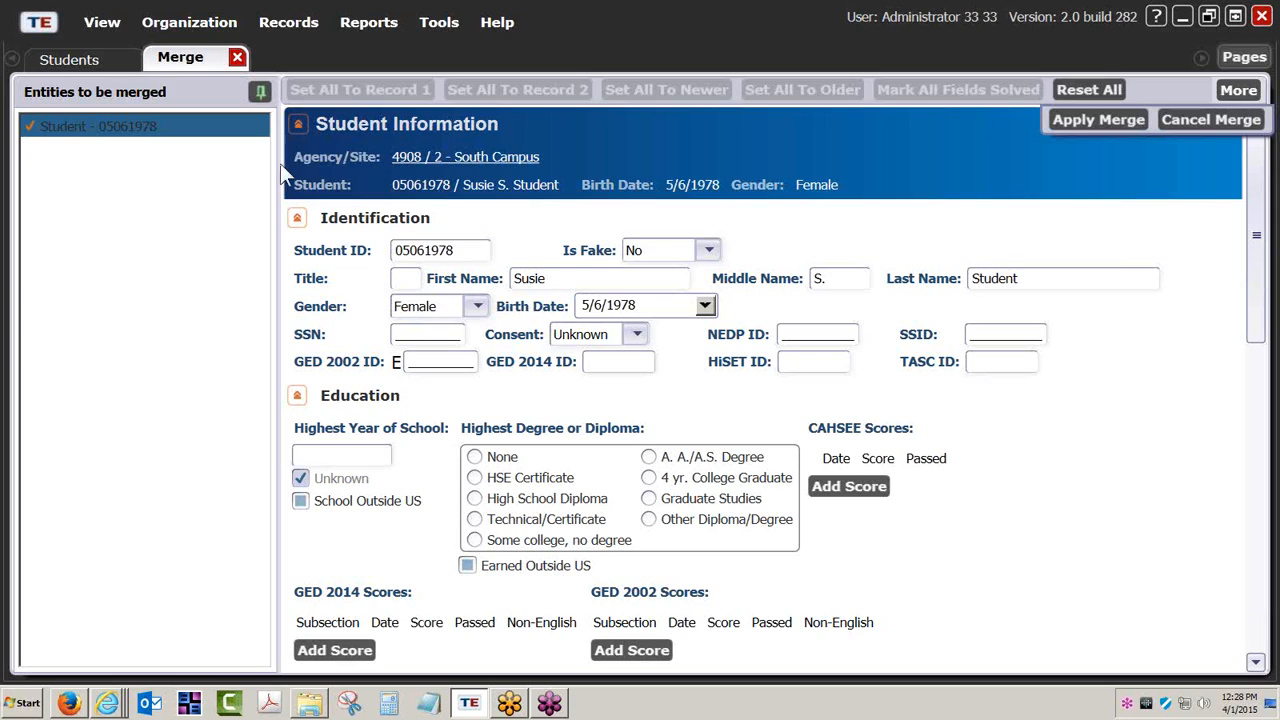
click(1110, 119)
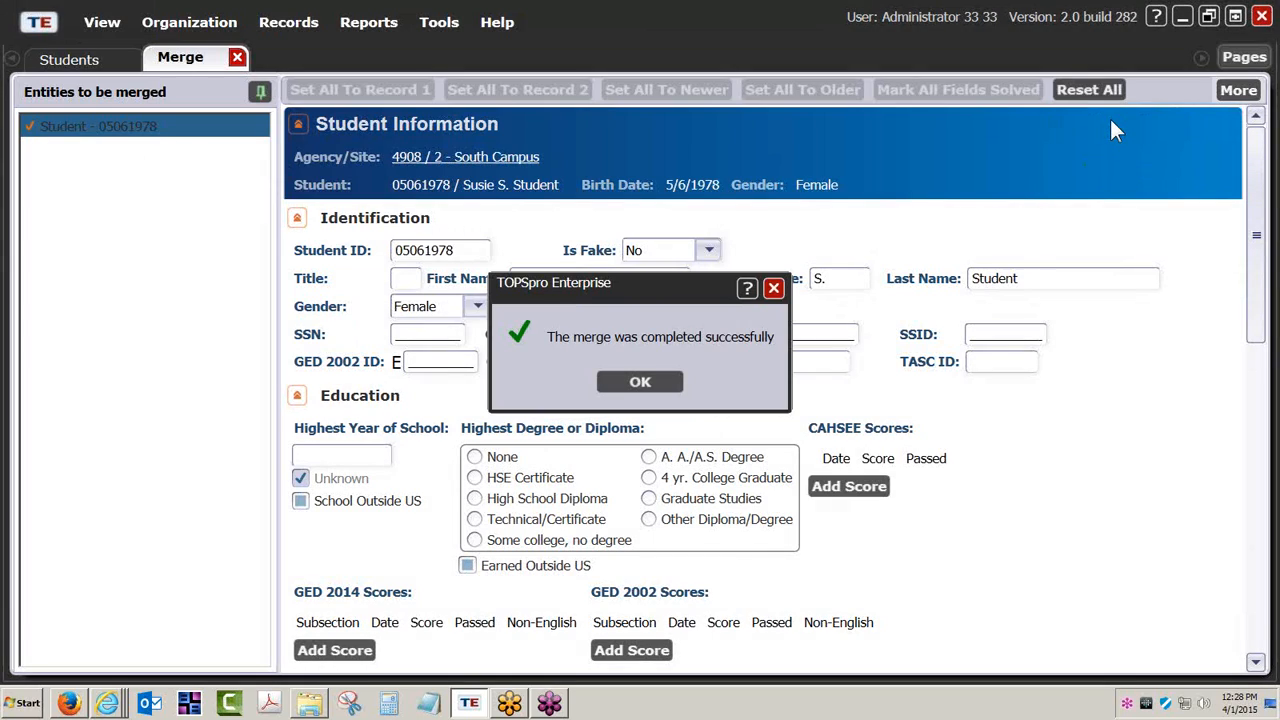
click(640, 383)
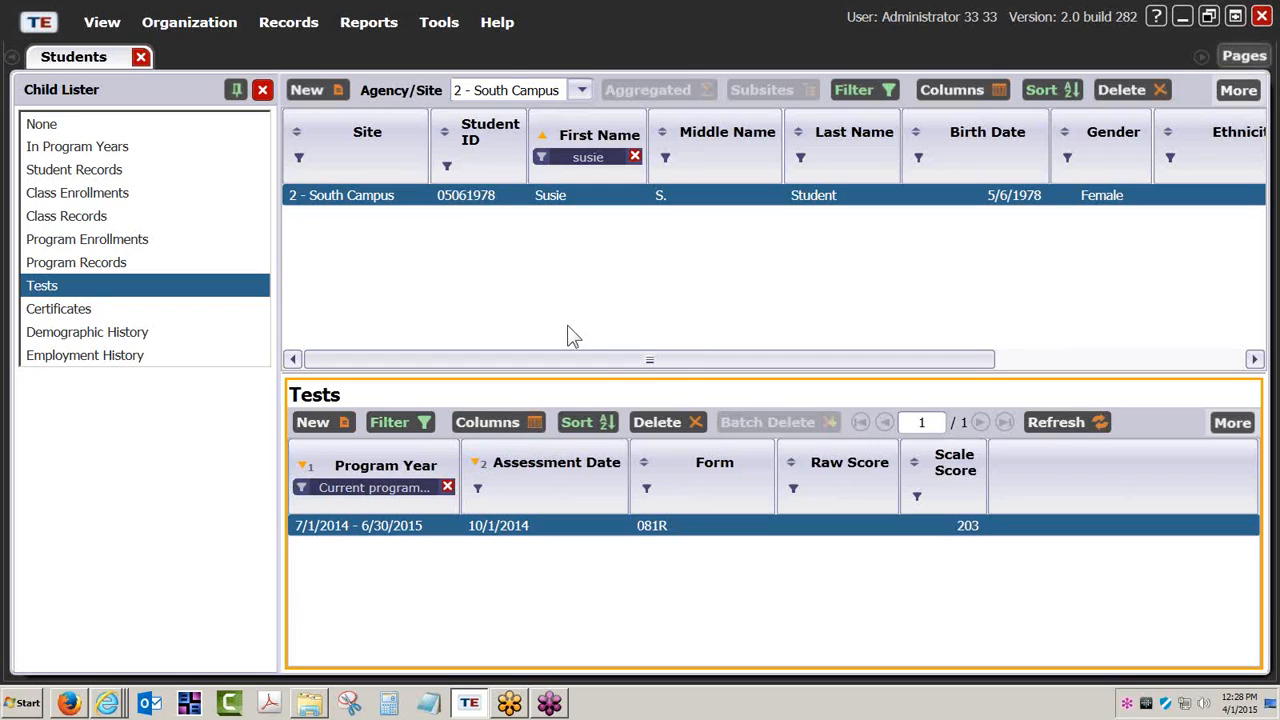
Open the help contents and read the instructions in the Merging Duplicated Students topic
click(499, 26)
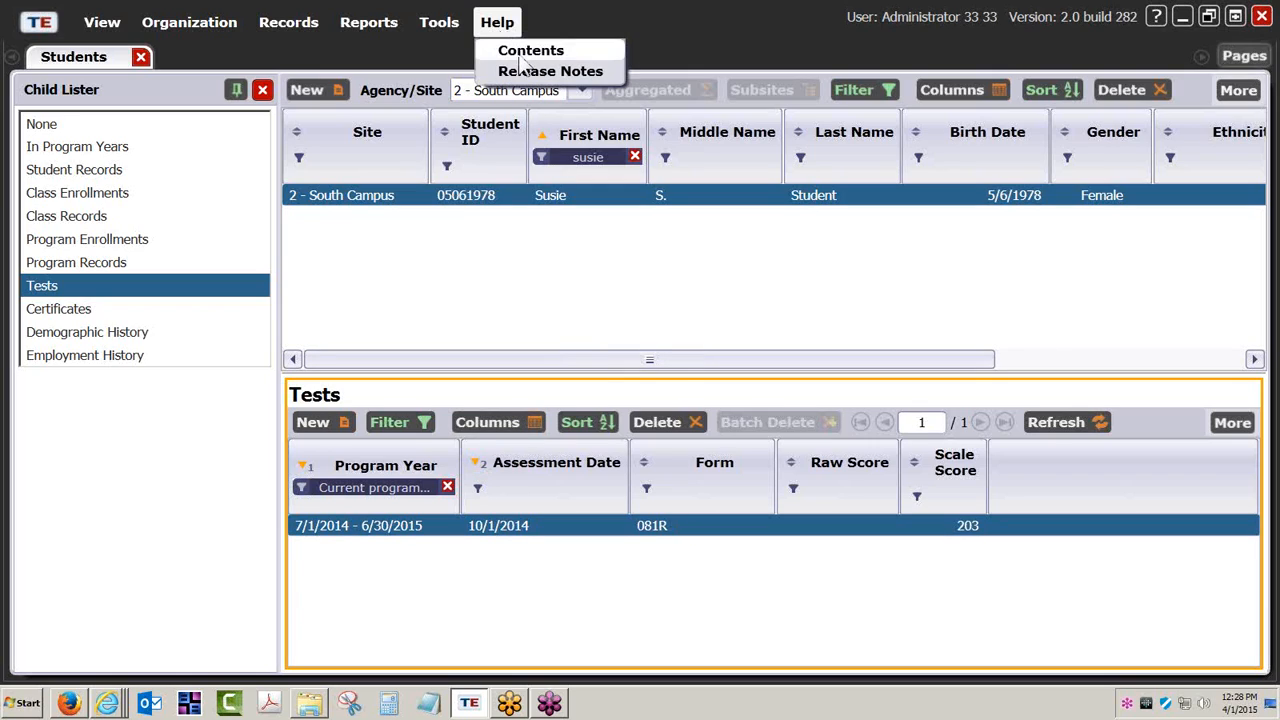
click(518, 52)
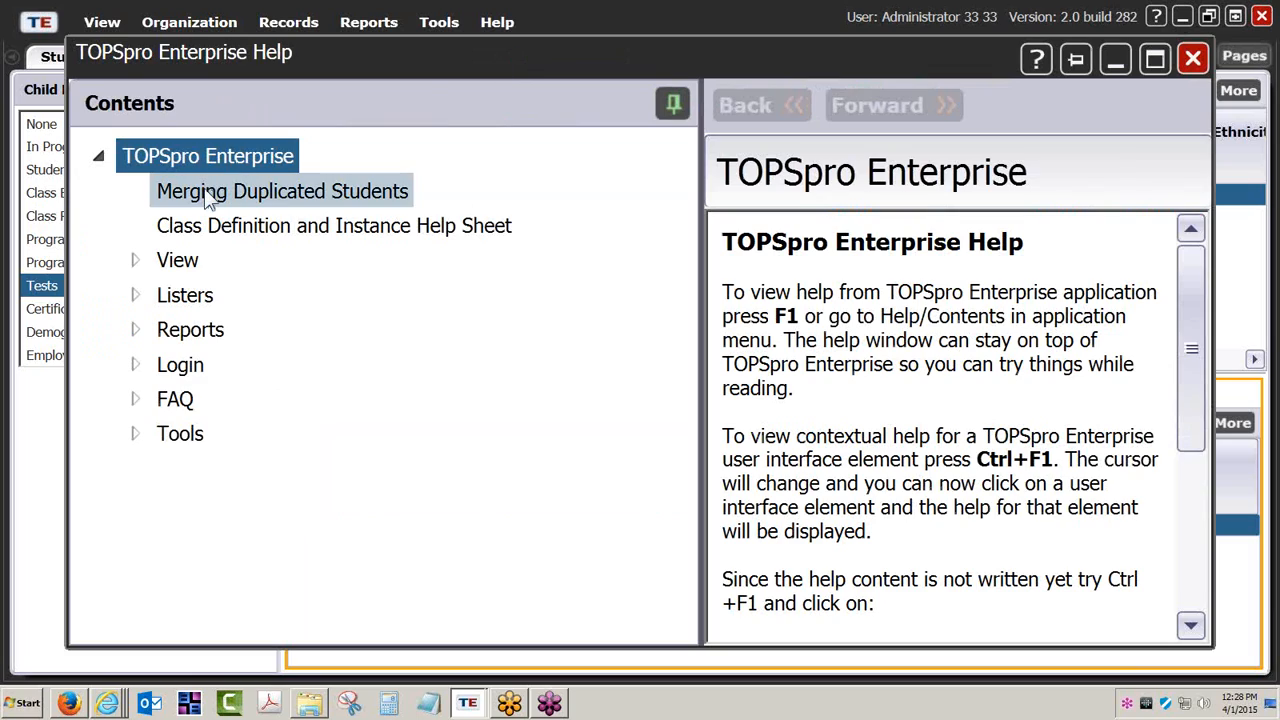
click(366, 195)
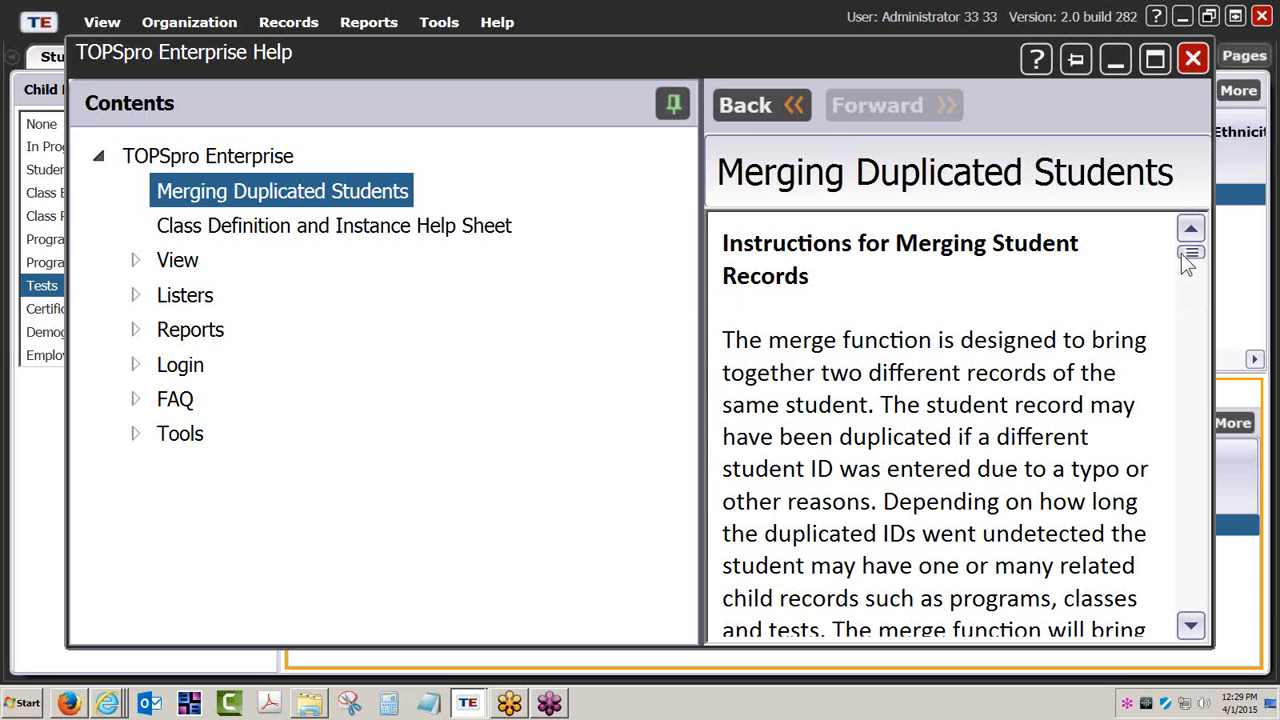
drag(1187, 262, 1192, 304)
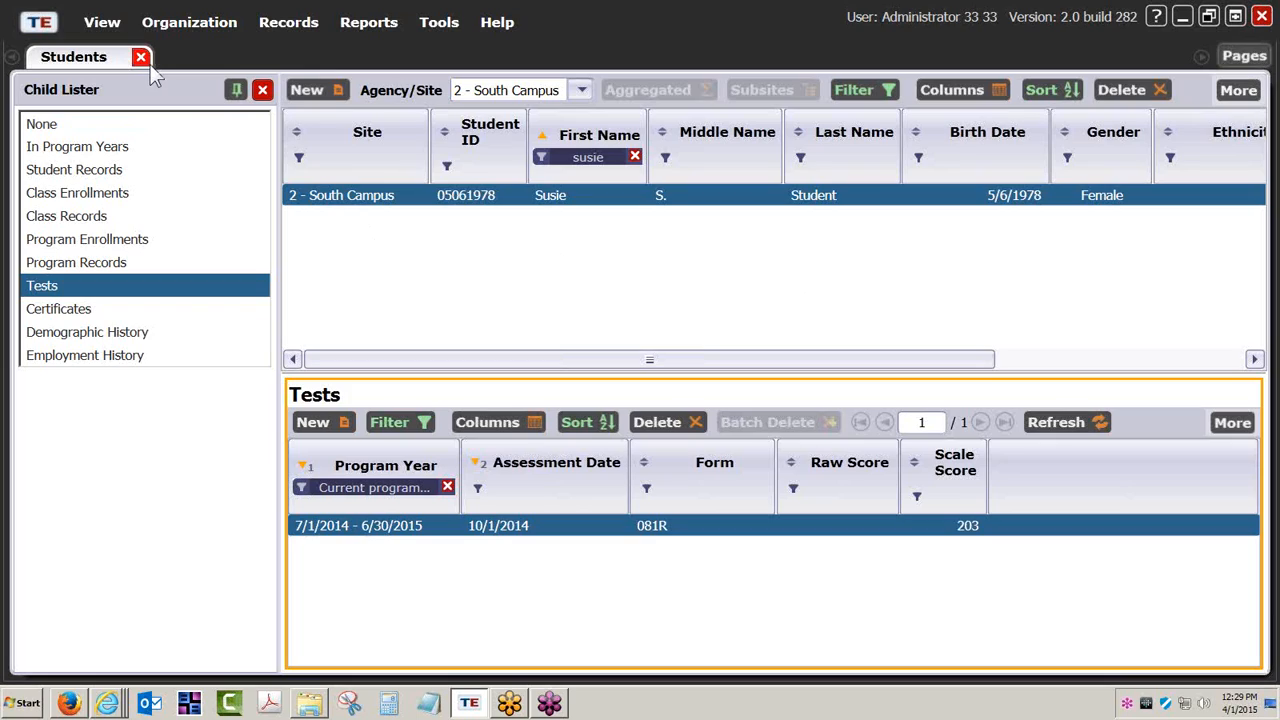
Show the list of all test records and open the 11 - North City ESL test dated 6/22/2015 with form 084R and scale score 212
click(295, 23)
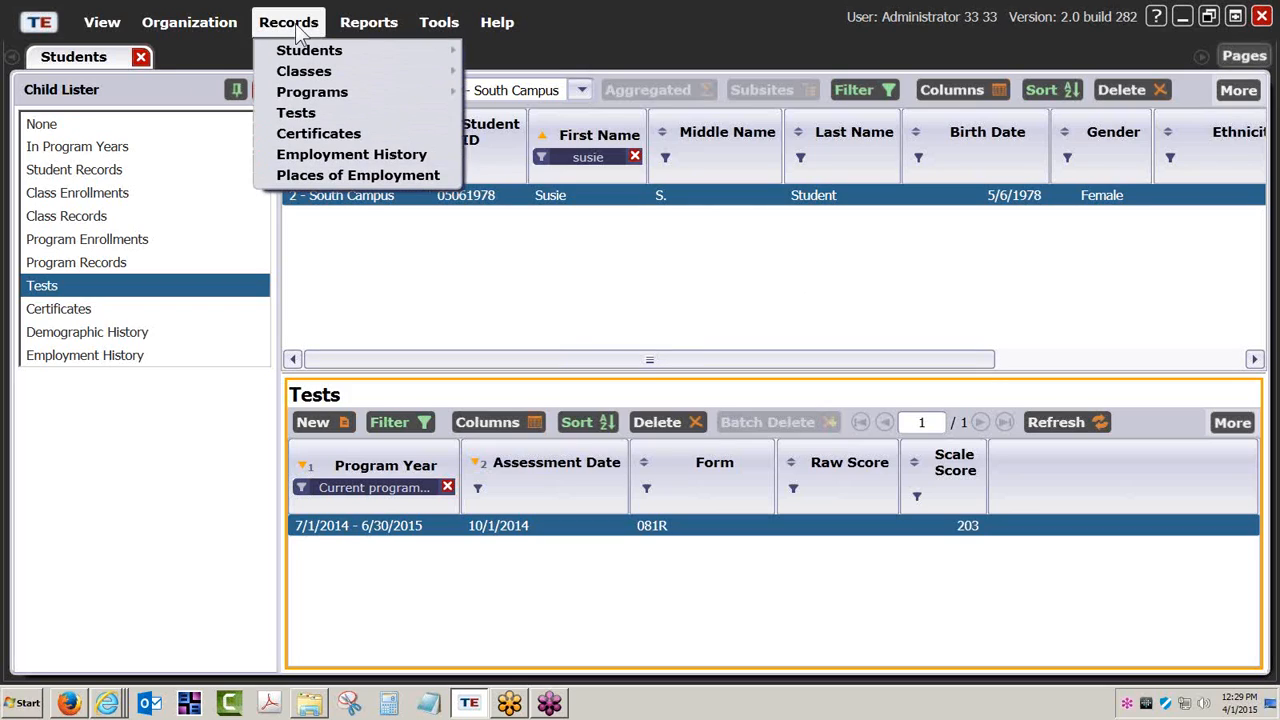
click(293, 112)
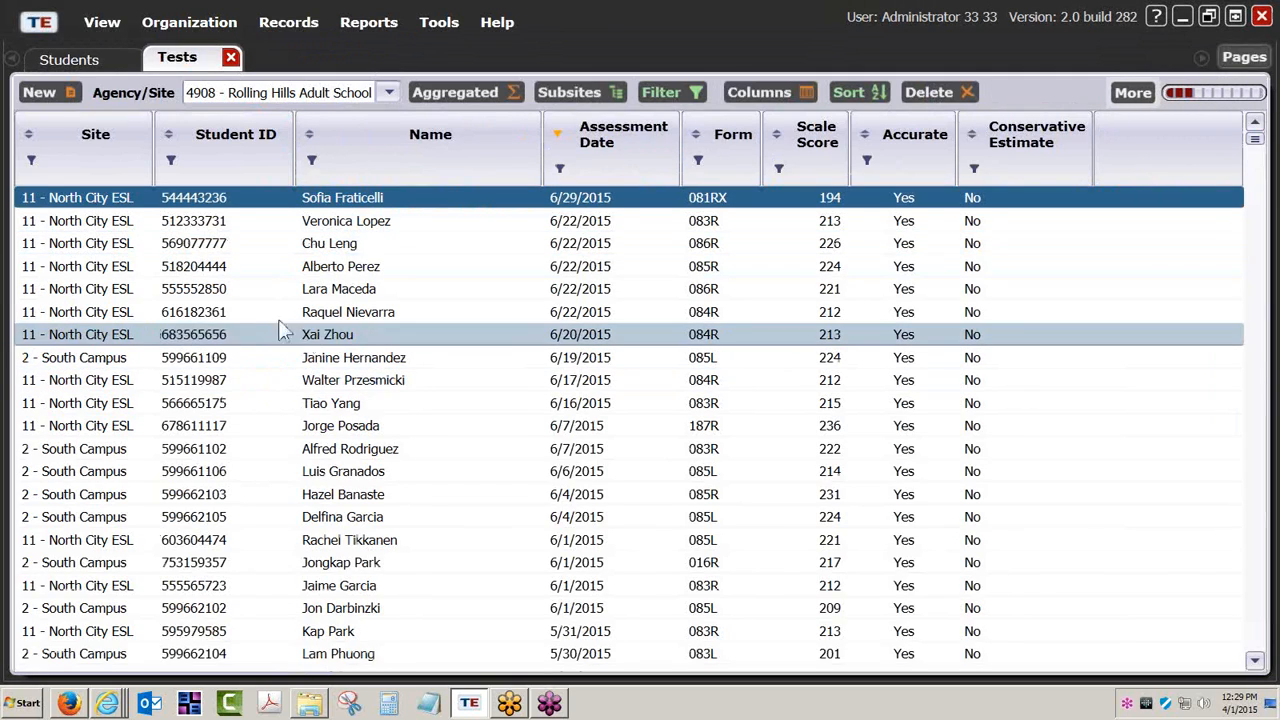
click(205, 313)
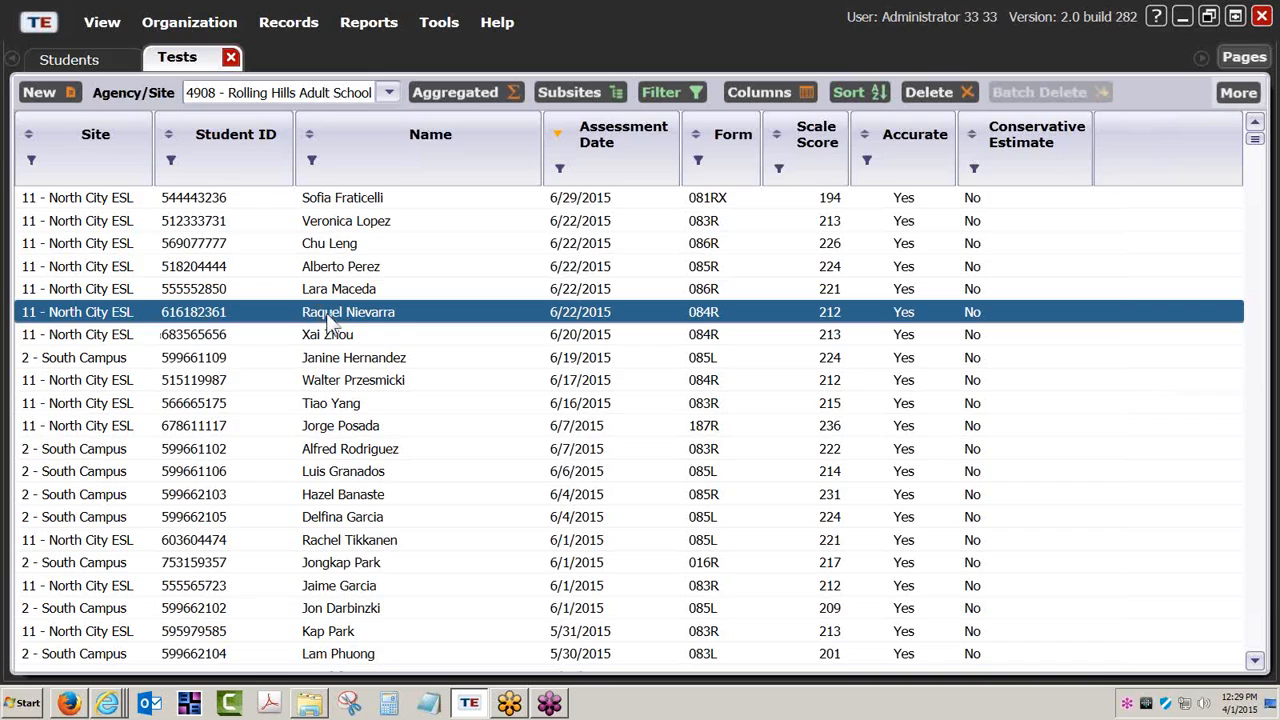
double_click(266, 312)
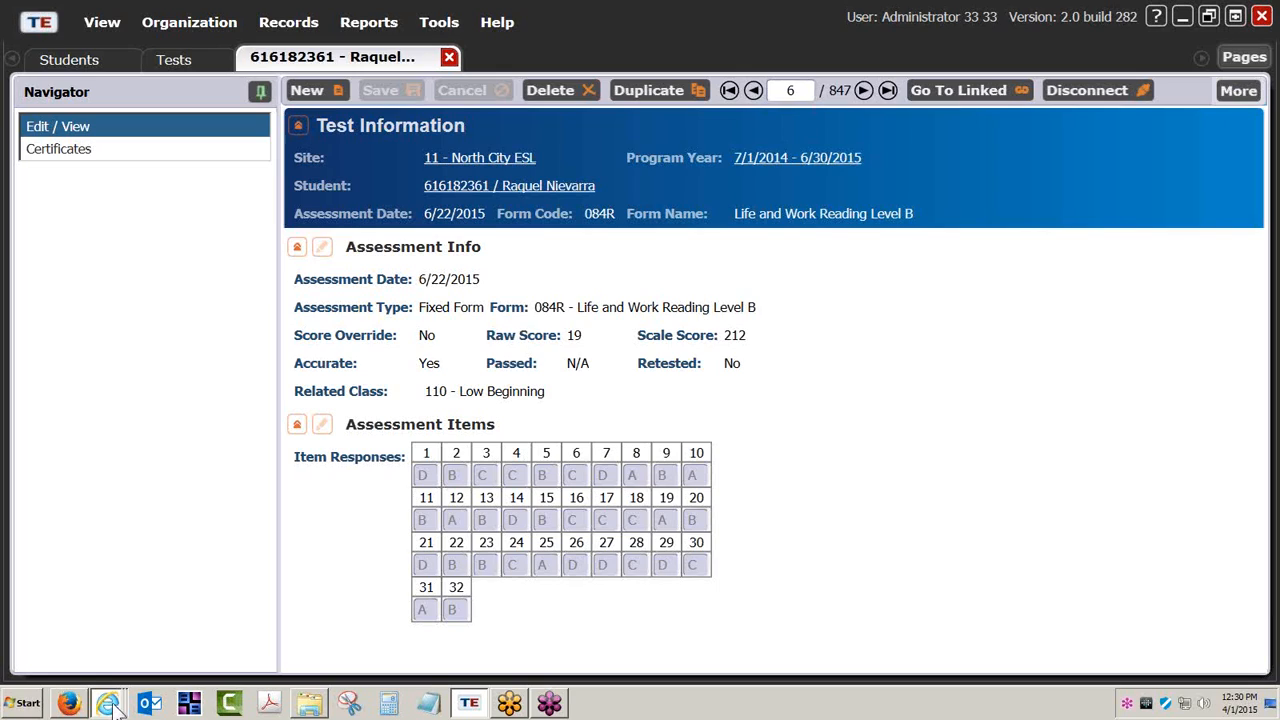
Switch to the CASAS guide in Internet Explorer, highlight STUDENT ID in the diagram, and return to TOPSpro Enterprise
mouse_move(107, 703)
click(111, 606)
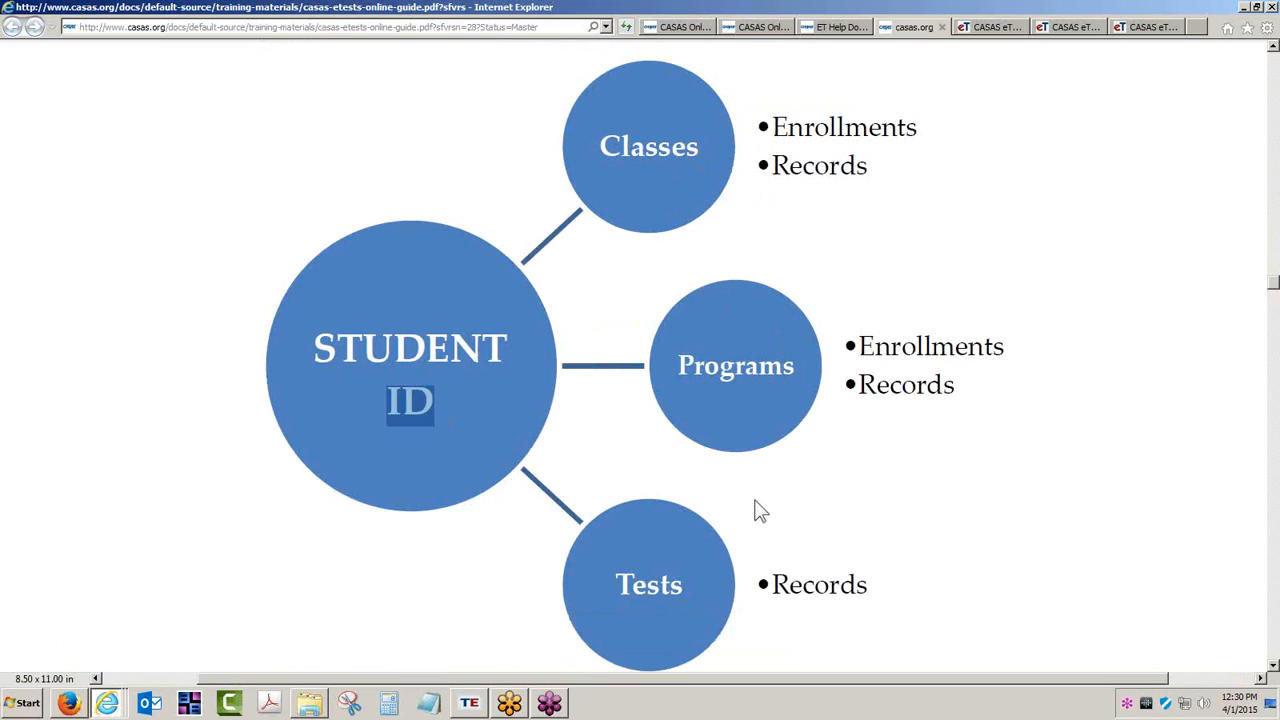
drag(314, 346, 449, 395)
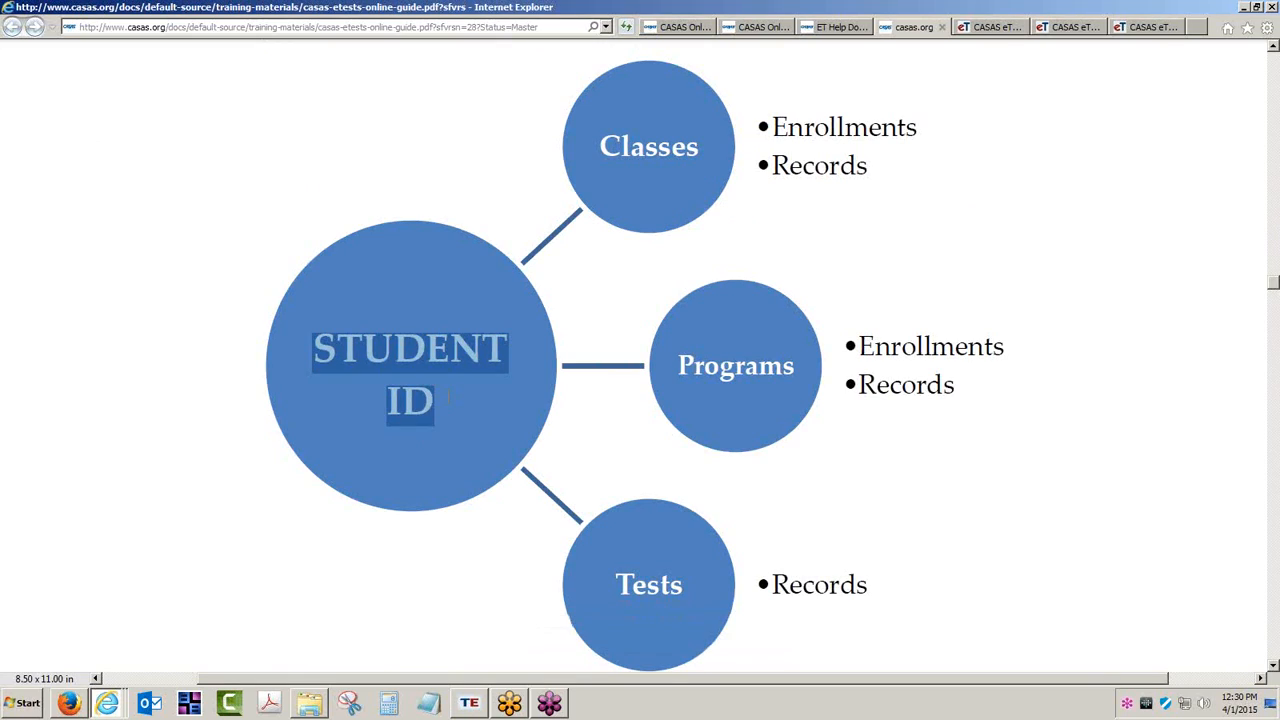
click(469, 703)
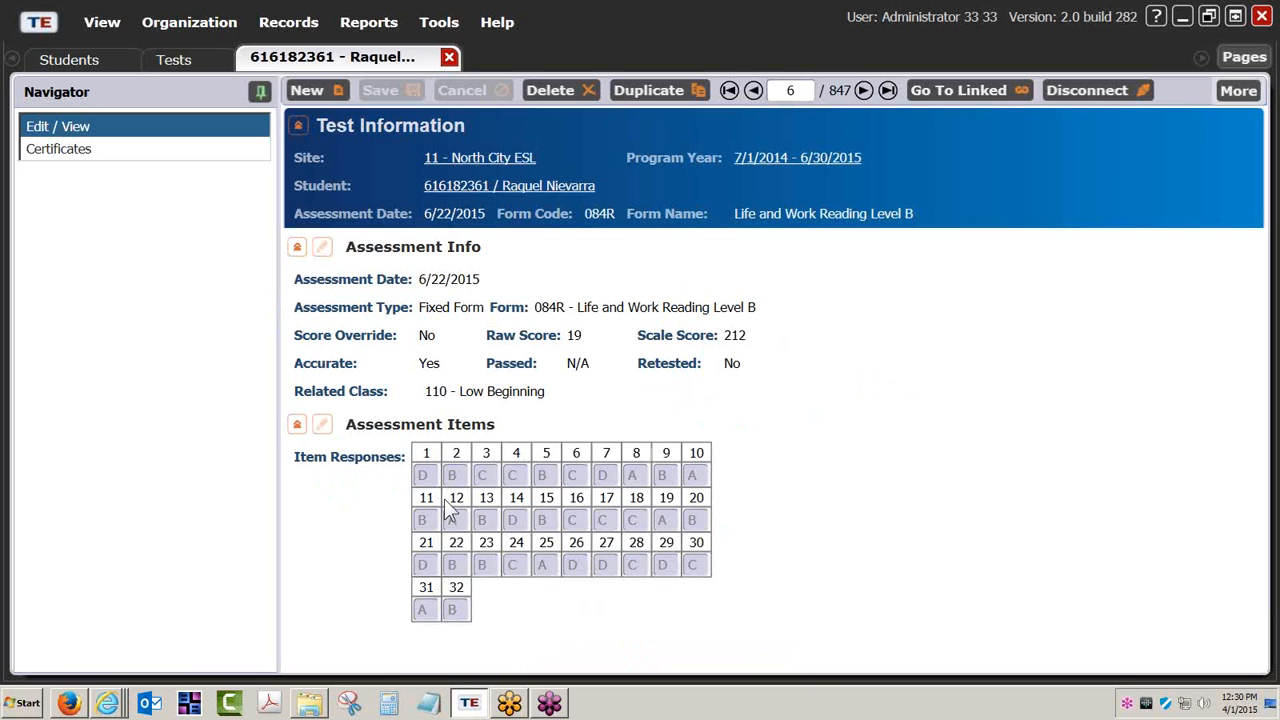
Open the test's Assessment Info and its linked student record's Identification section for editing, and return to the Students list
click(321, 247)
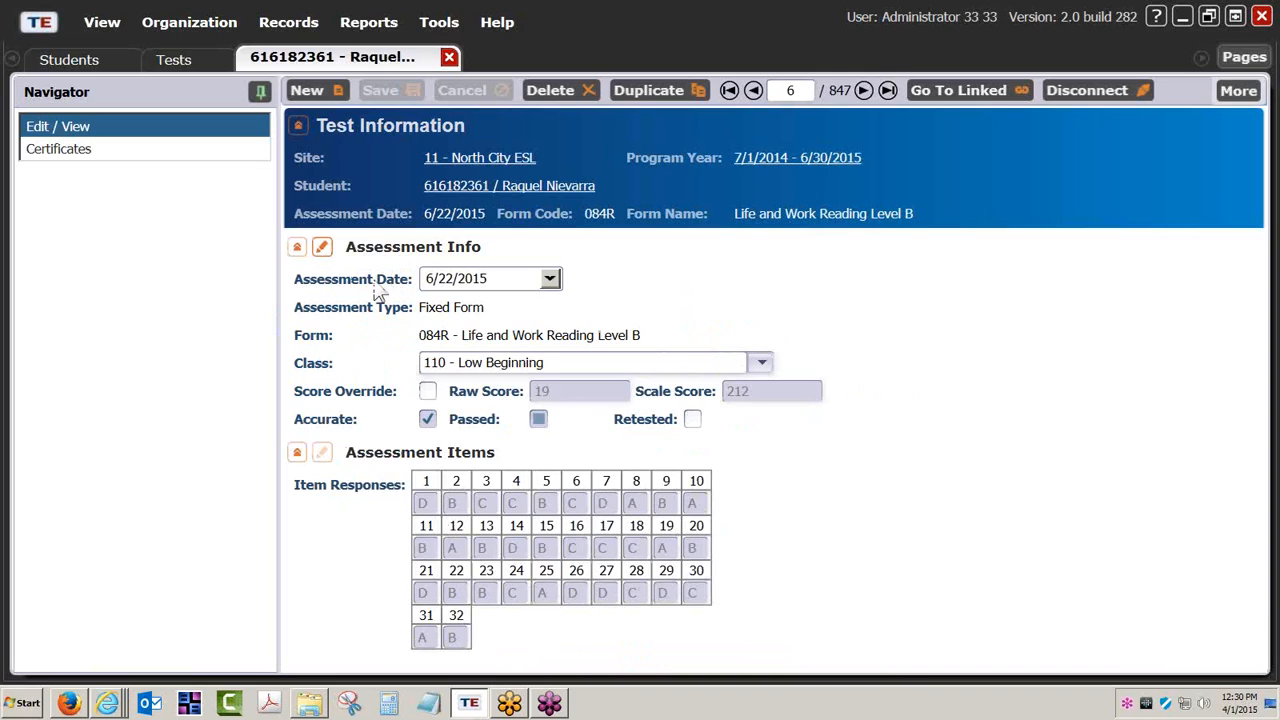
click(508, 188)
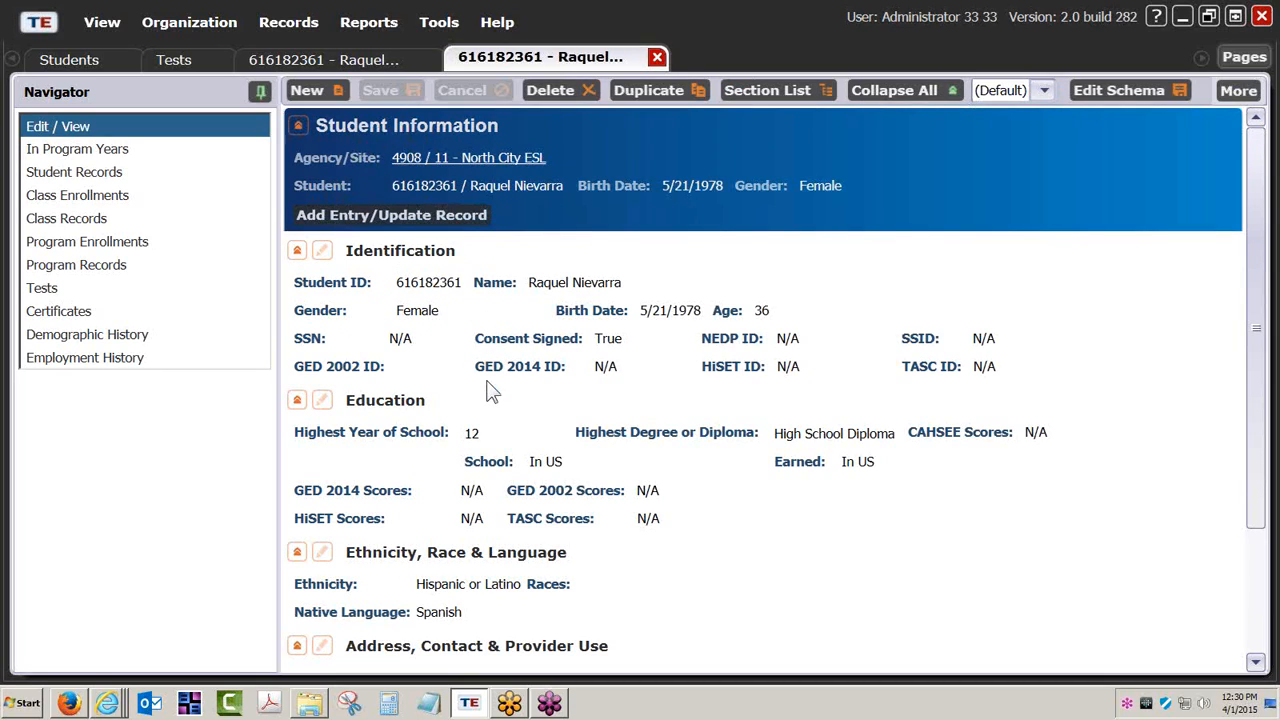
click(322, 251)
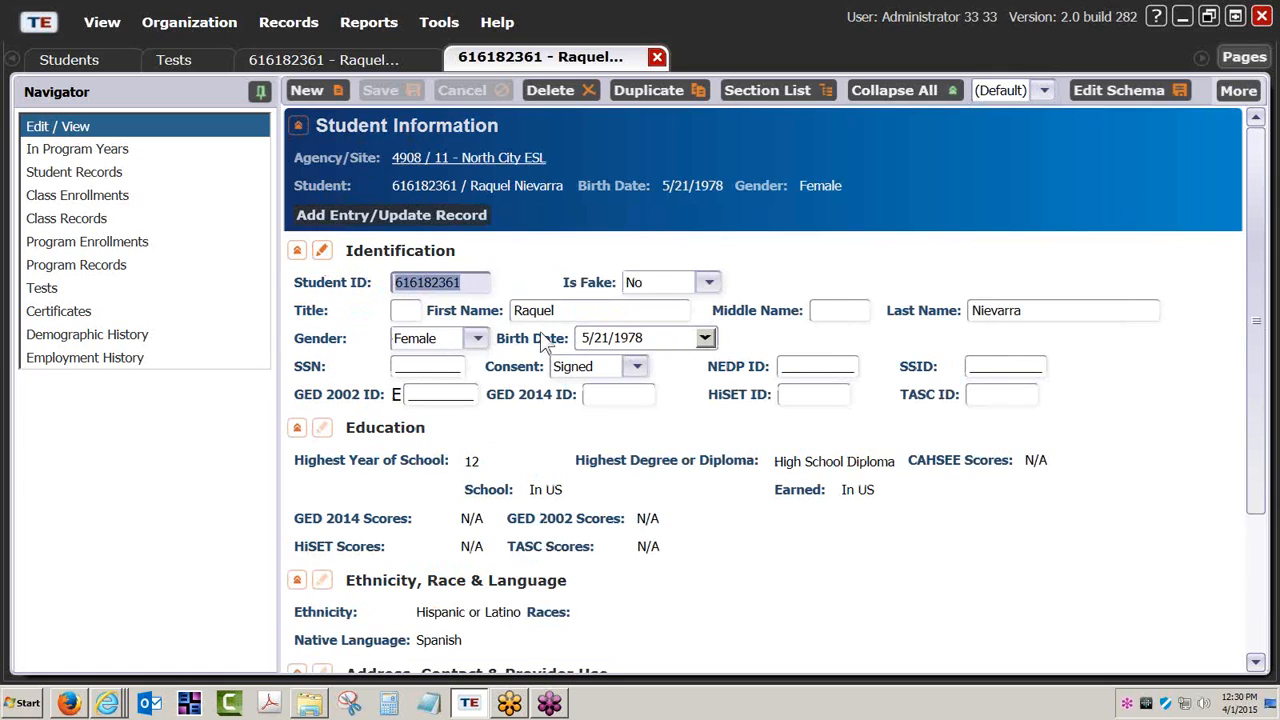
drag(529, 310, 560, 311)
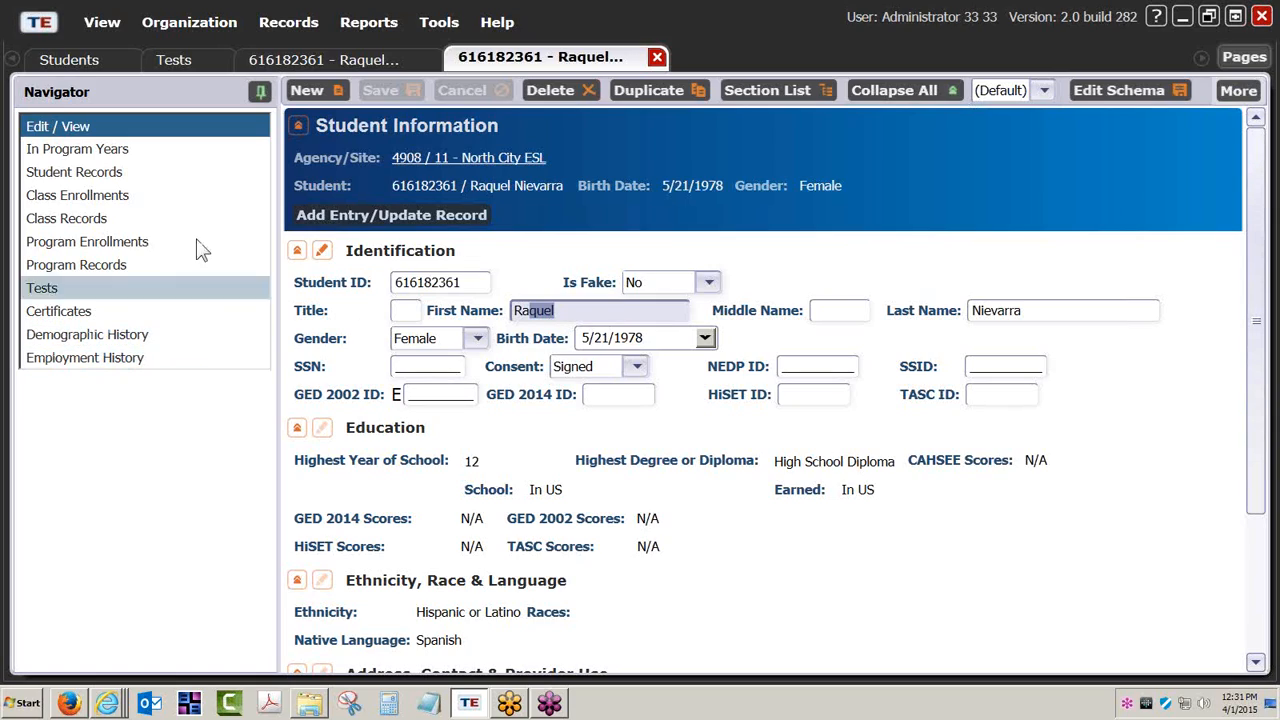
click(80, 131)
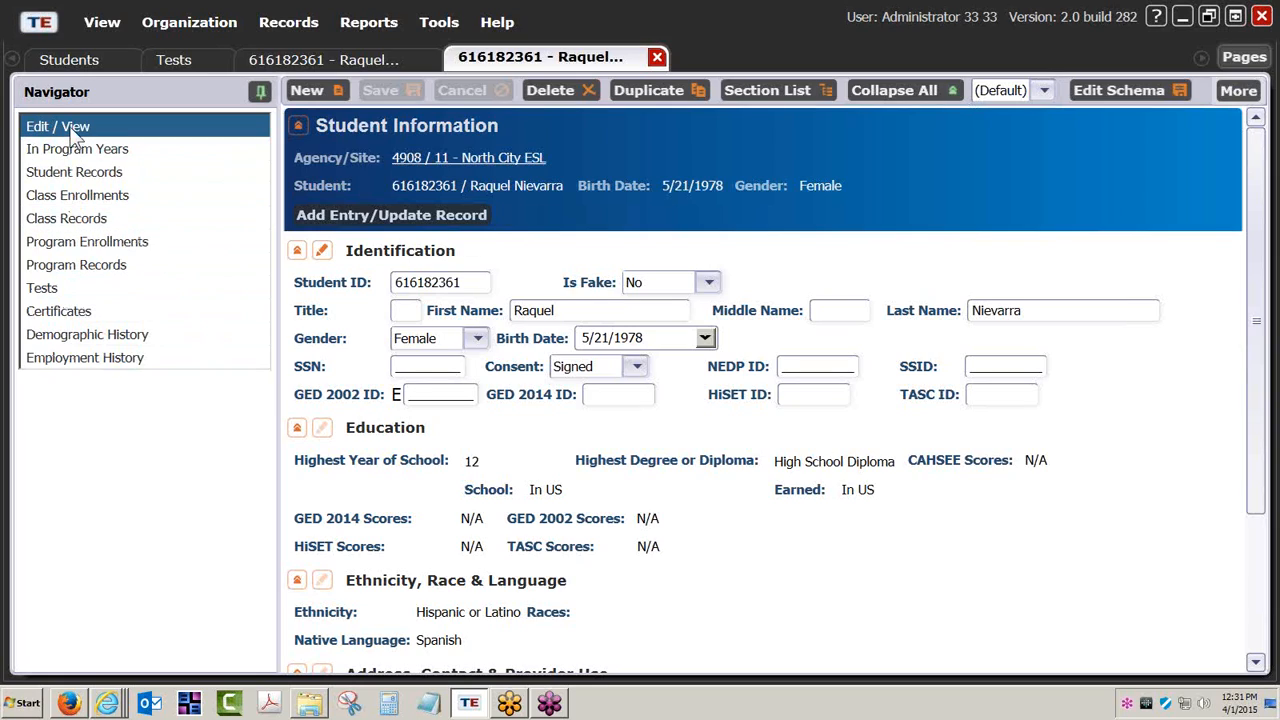
click(116, 60)
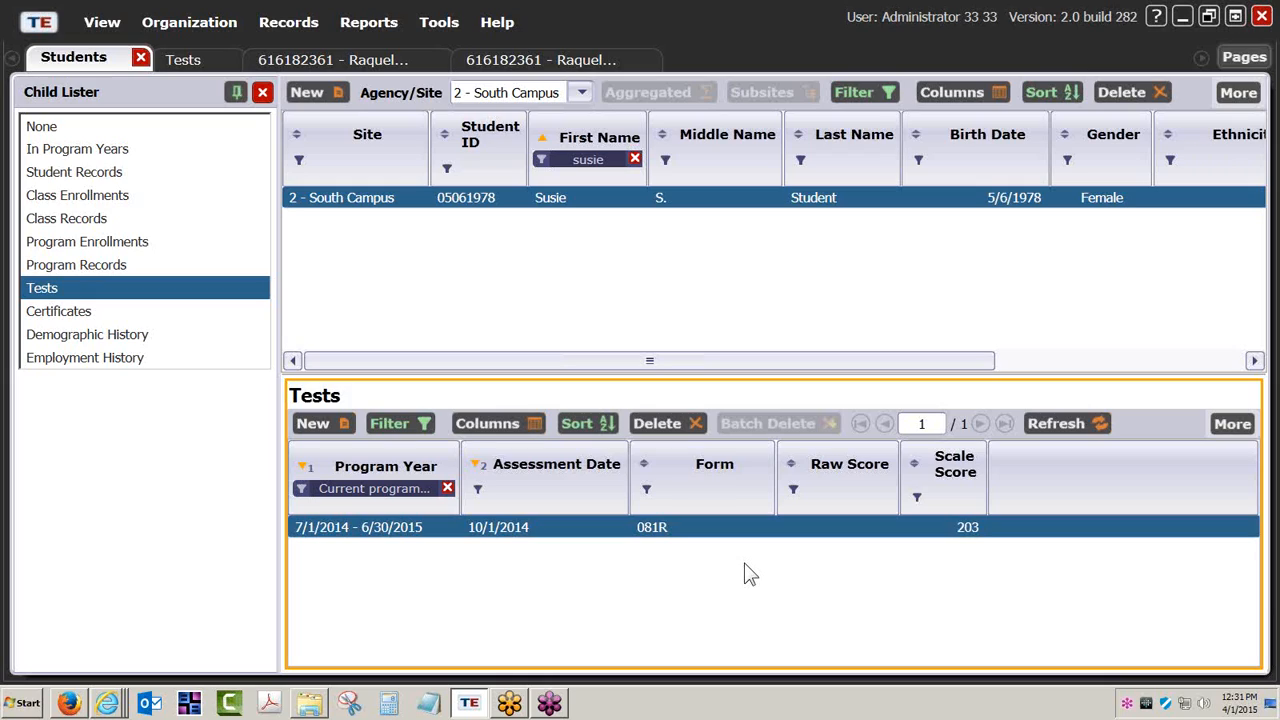
Switch to the CASAS workshop listing in Internet Explorer and highlight the Access Groups and Adding Users workshop titles
right_click(107, 703)
click(183, 562)
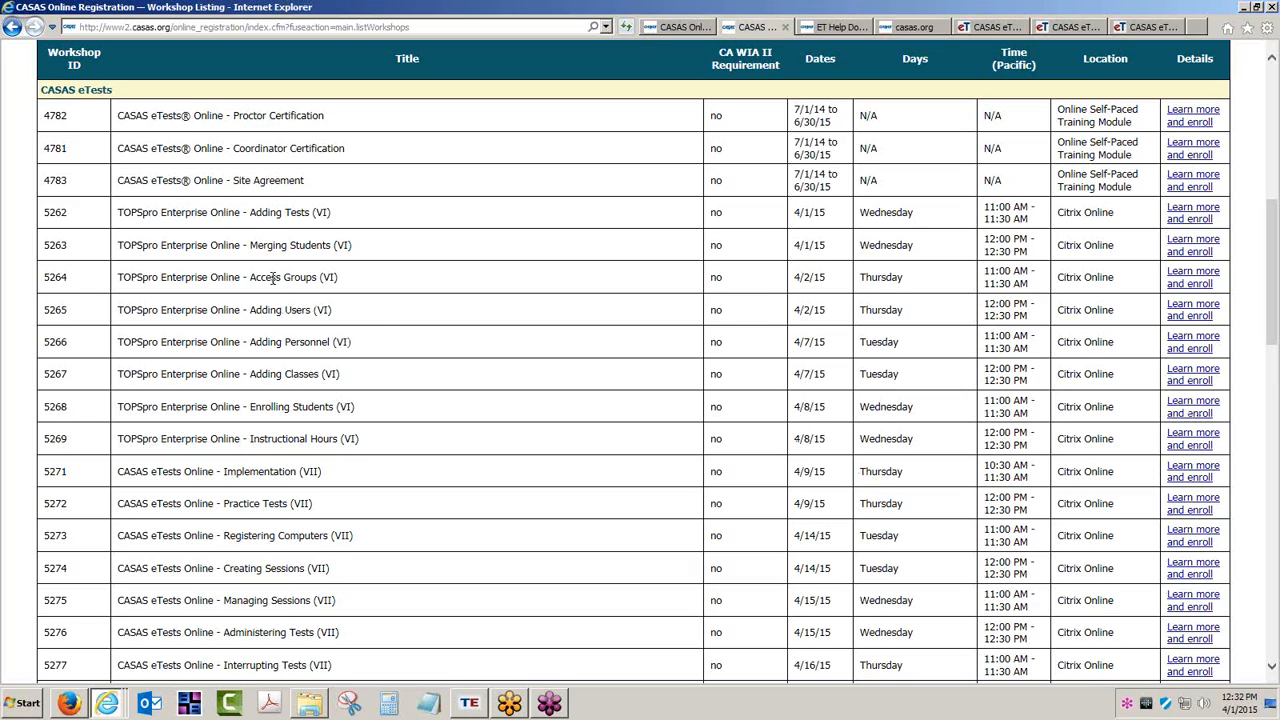
drag(250, 278, 317, 279)
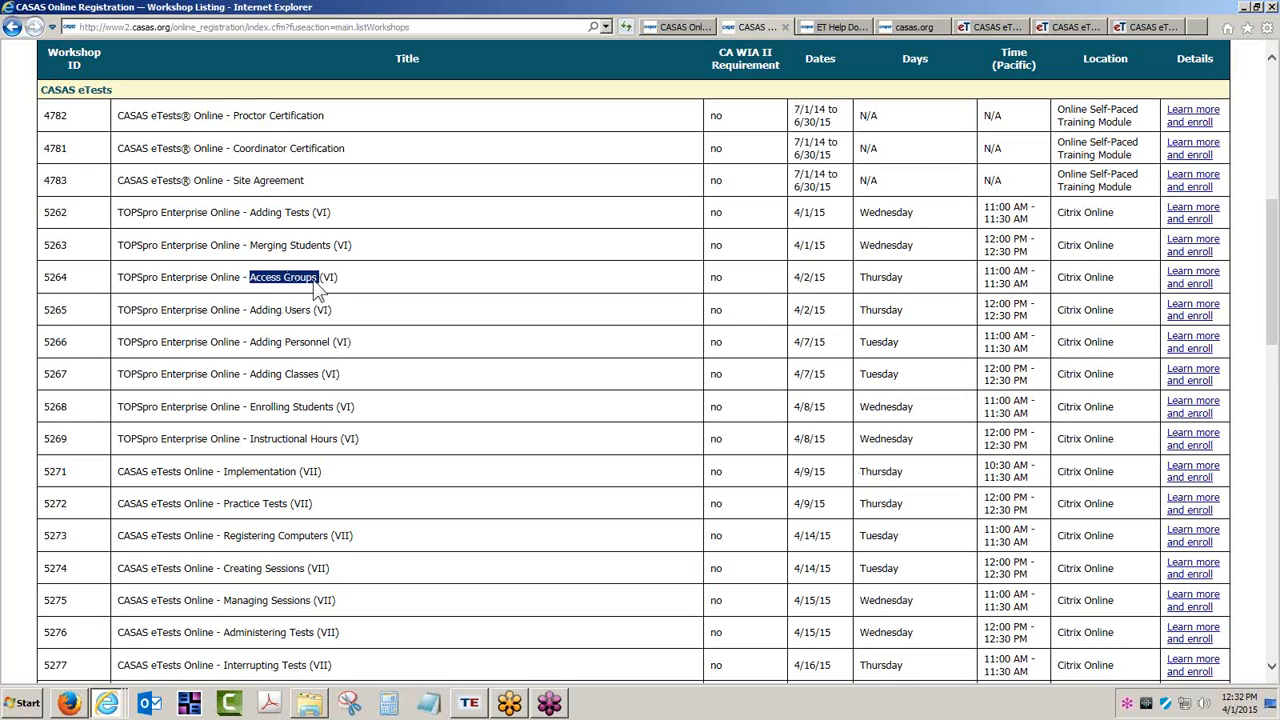
drag(250, 310, 304, 314)
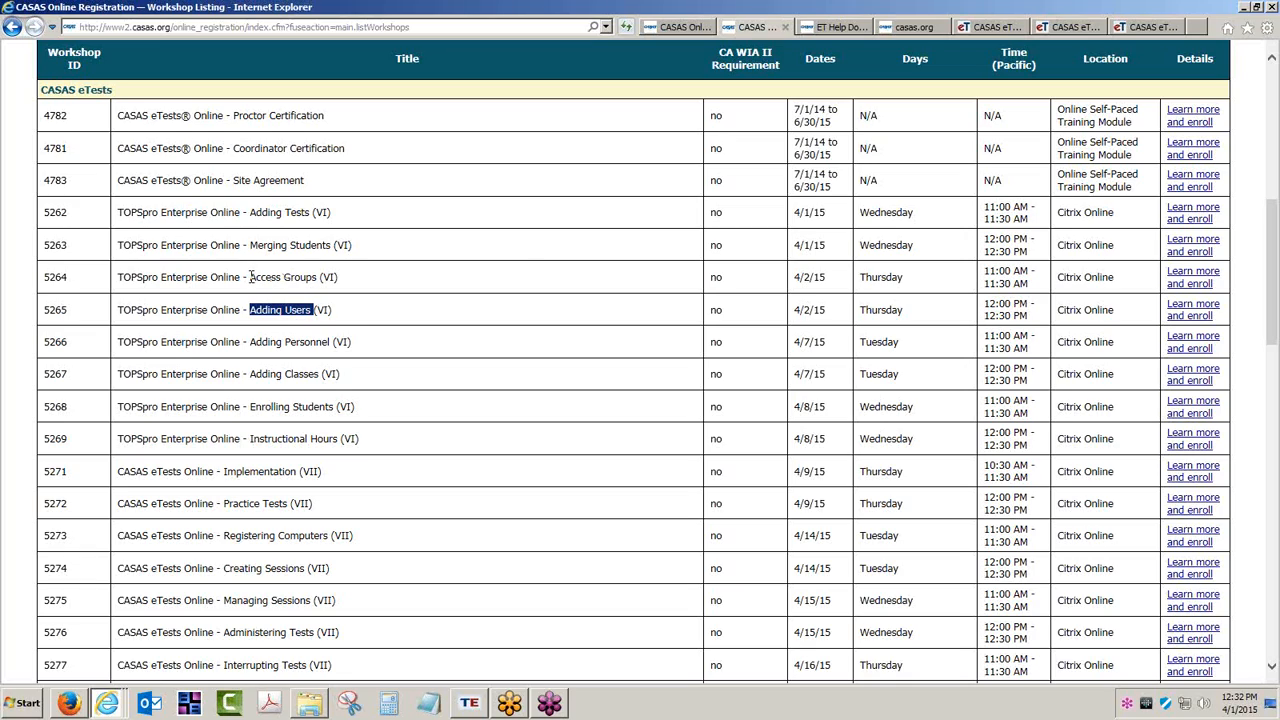
click(275, 277)
drag(275, 277, 313, 285)
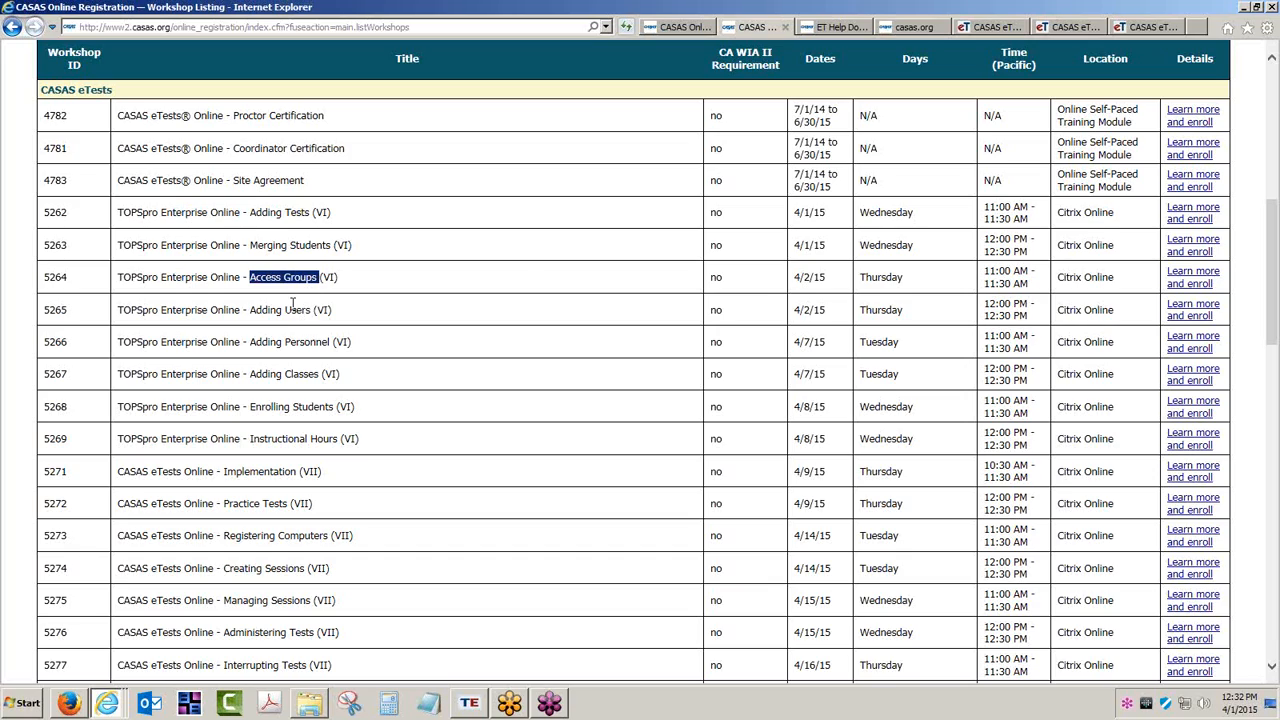
drag(249, 314, 318, 325)
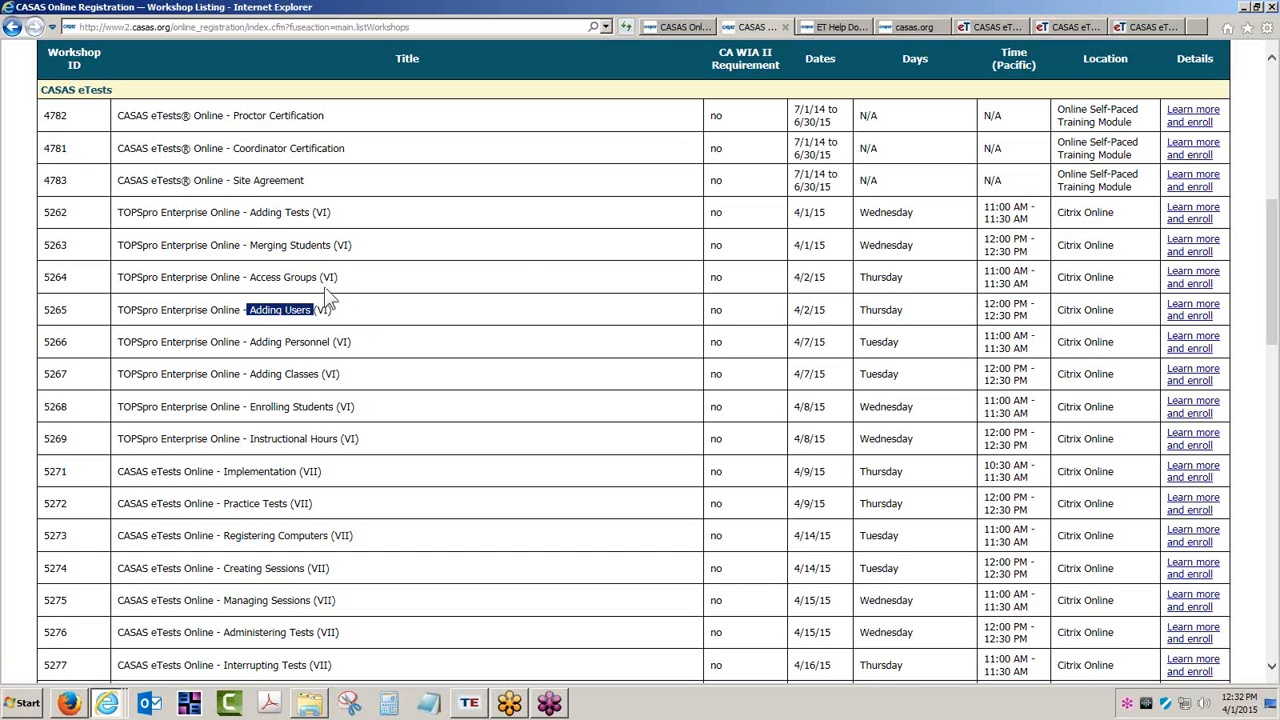